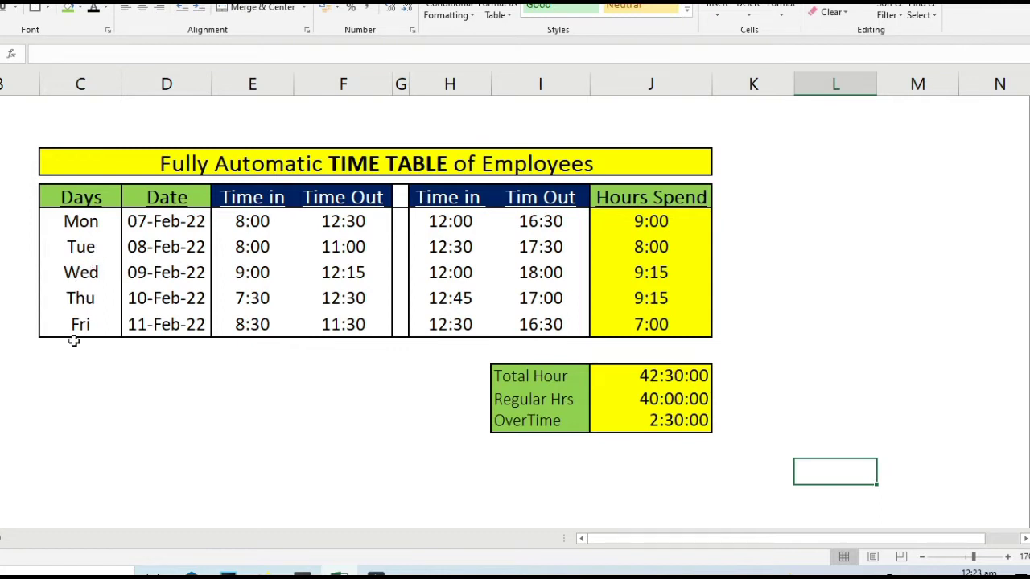
Inspect the Mon day-name formula and the first date entry without changing them.
{"action": "double_click", "coordinate": [90, 227]}
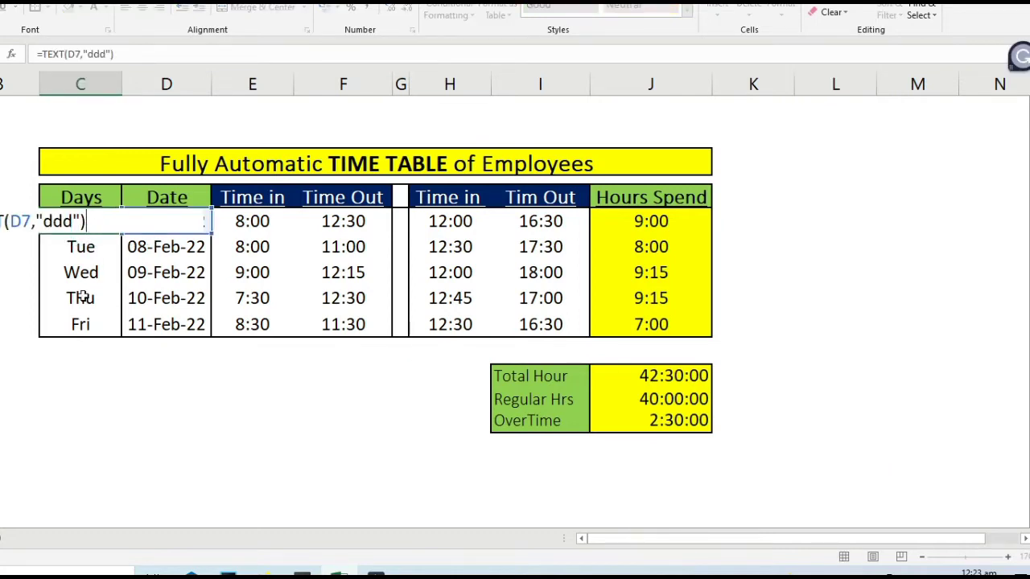
{"action": "key", "text": "Tab"}
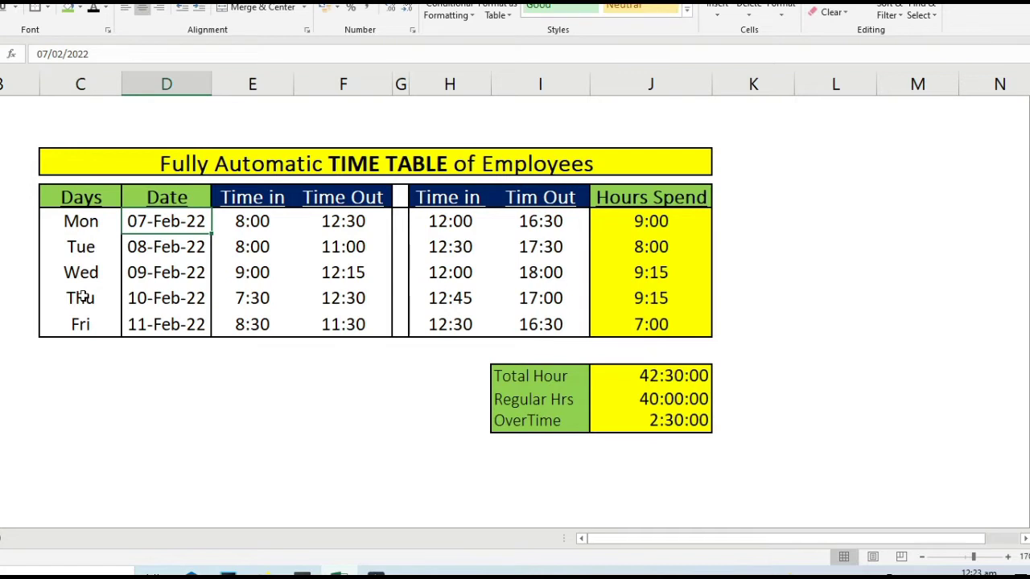
{"action": "double_click", "coordinate": [166, 224]}
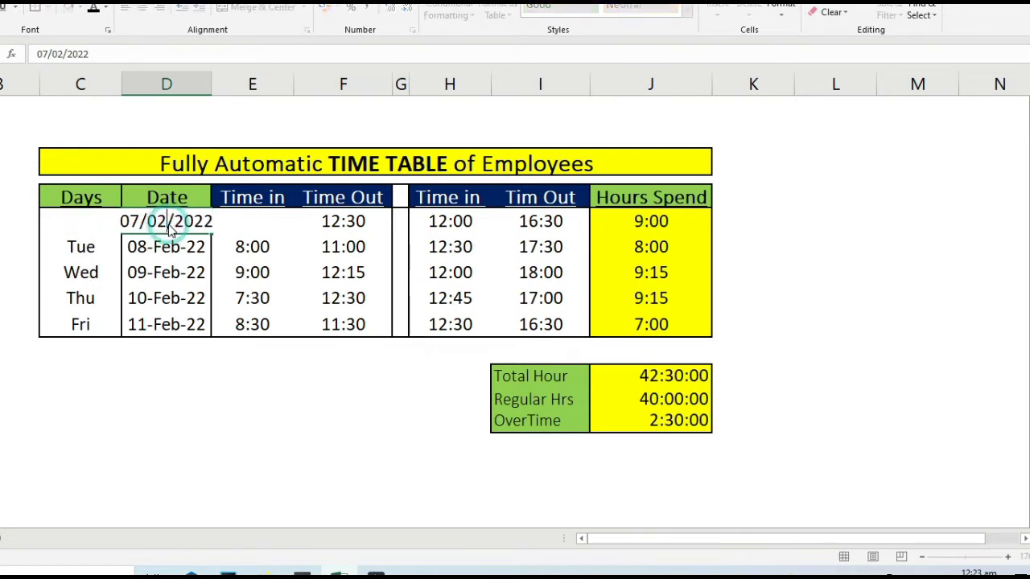
{"action": "key", "text": "Tab"}
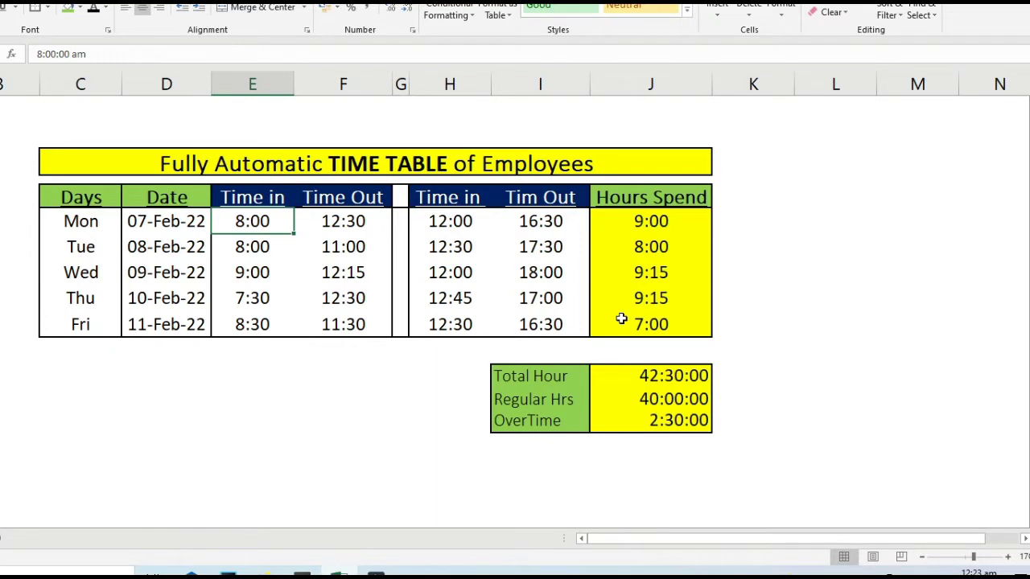
Check the Total Hour, Regular Hrs, OverTime and Monday Hours Spend formulas.
{"action": "left_click", "coordinate": [630, 375]}
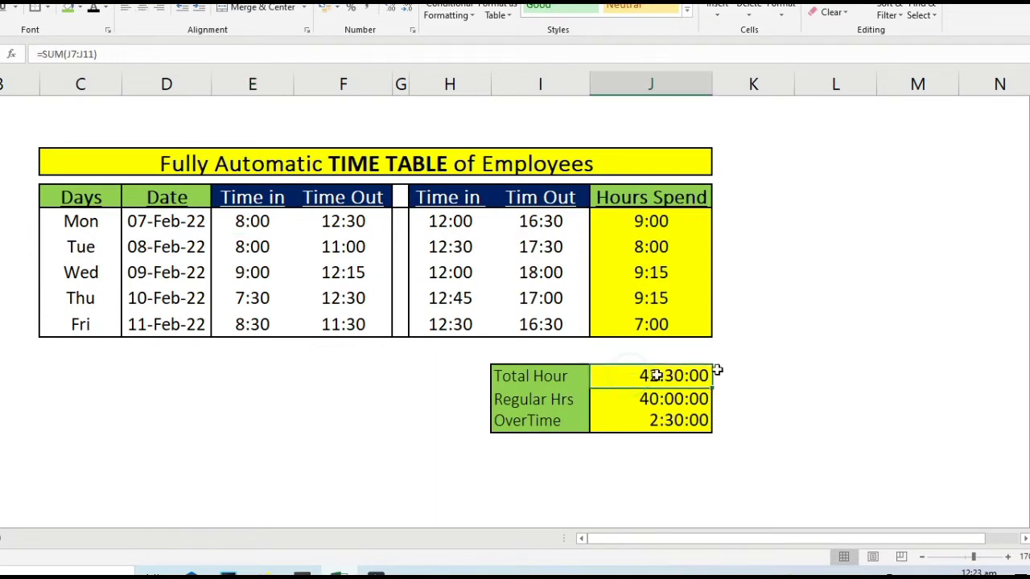
{"action": "left_click", "coordinate": [618, 396]}
{"action": "left_click", "coordinate": [611, 420]}
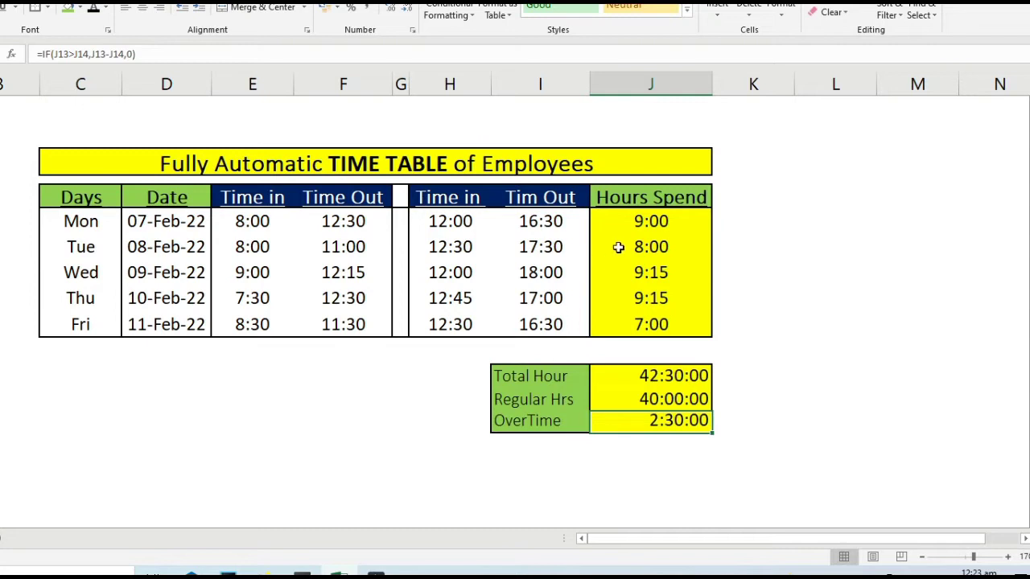
{"action": "left_click", "coordinate": [657, 230]}
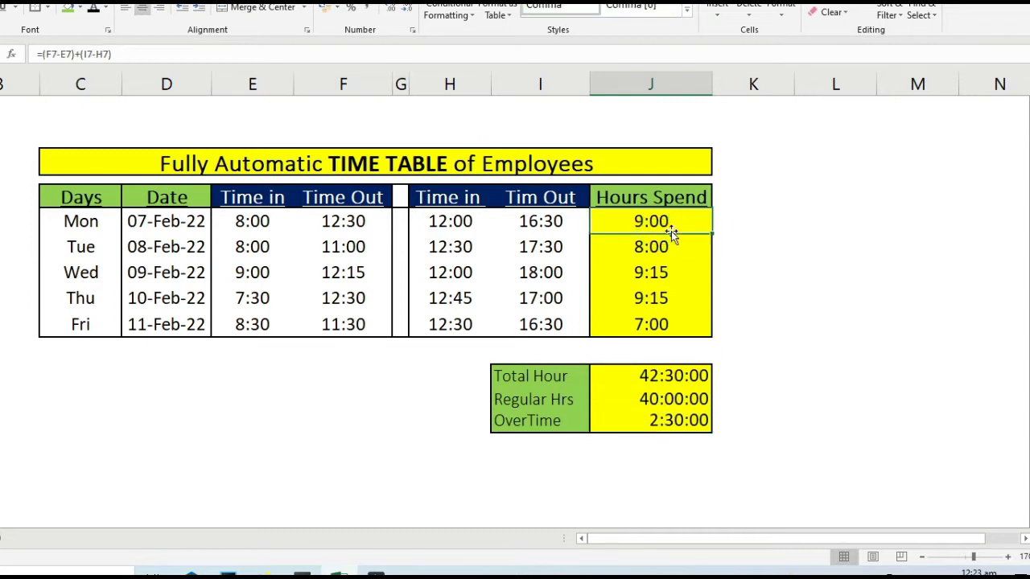
{"action": "left_click", "coordinate": [858, 314]}
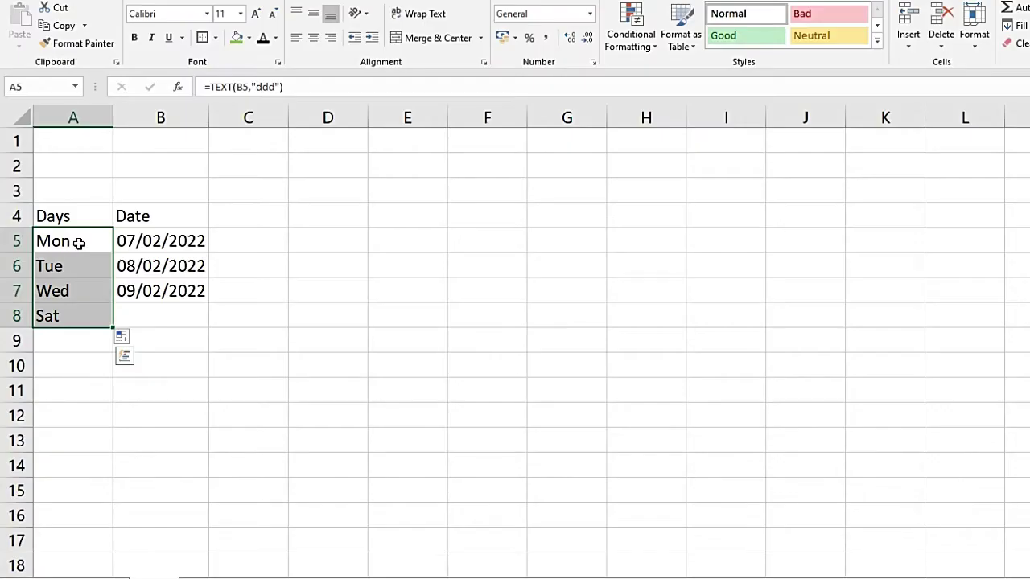
Copy the day-name formula from A5 down through A10.
{"action": "left_click", "coordinate": [78, 239]}
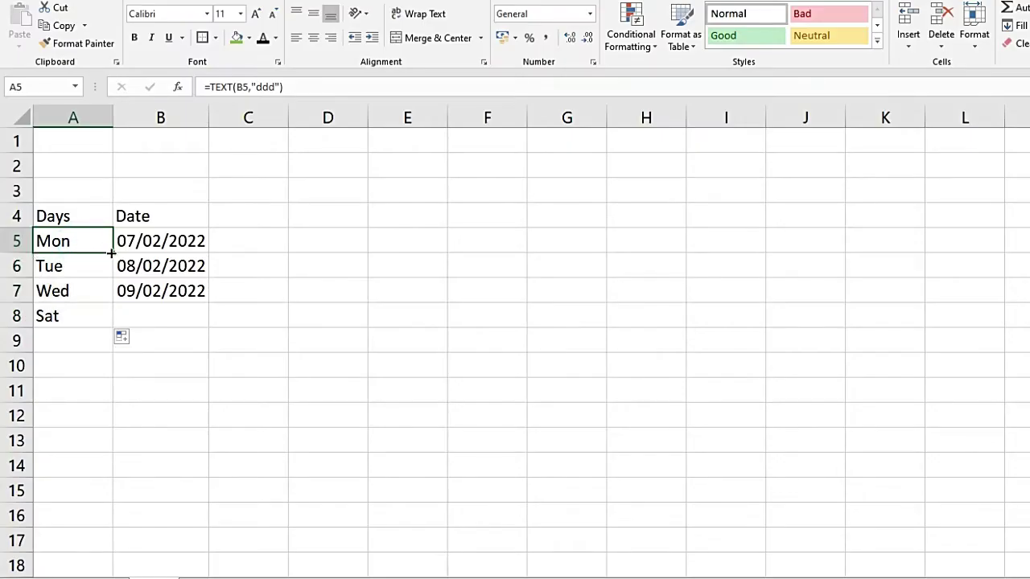
{"action": "left_click_drag", "start_coordinate": [111, 252], "coordinate": [93, 378]}
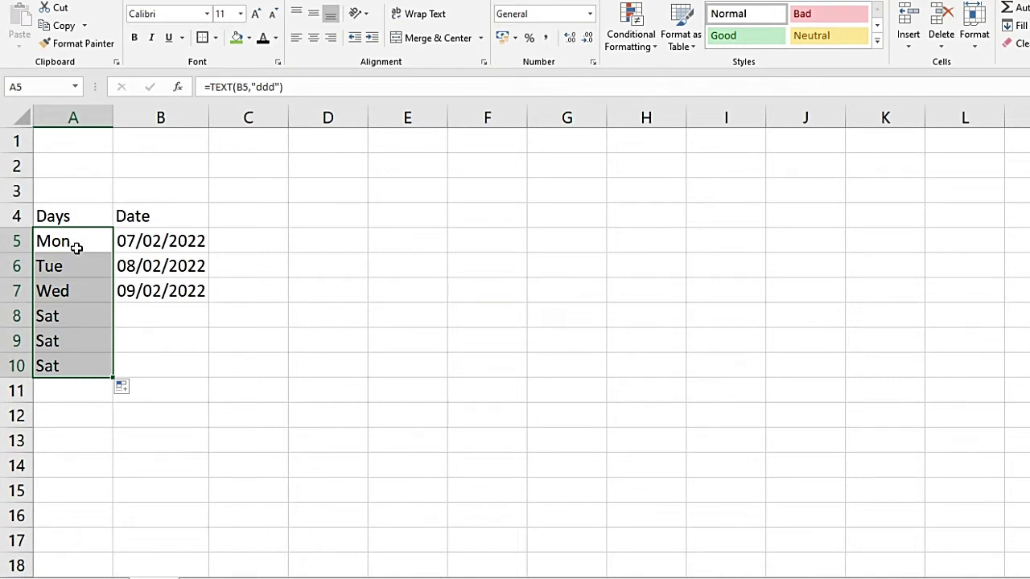
{"action": "left_click", "coordinate": [76, 255]}
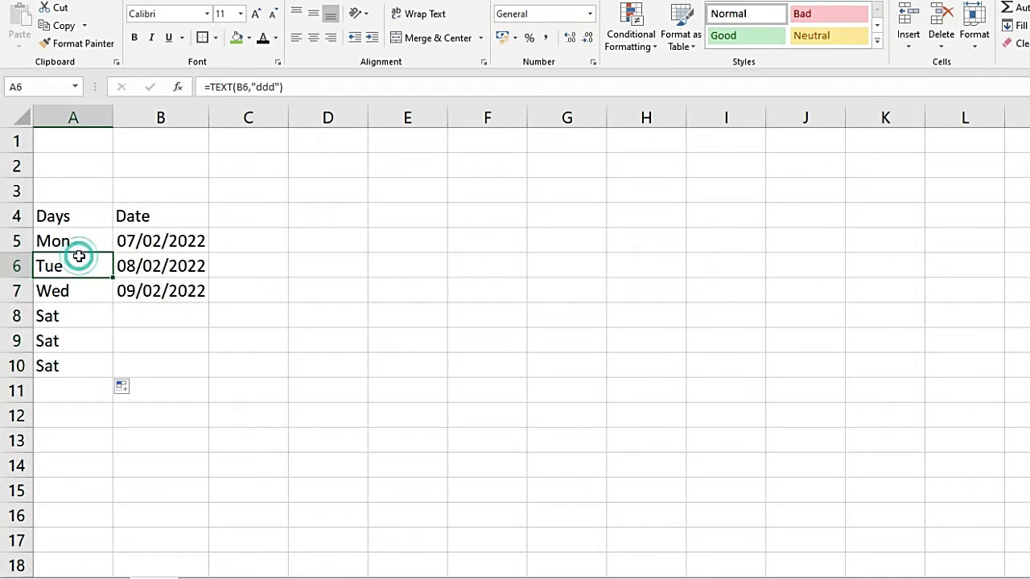
{"action": "left_click_drag", "start_coordinate": [111, 277], "coordinate": [100, 378]}
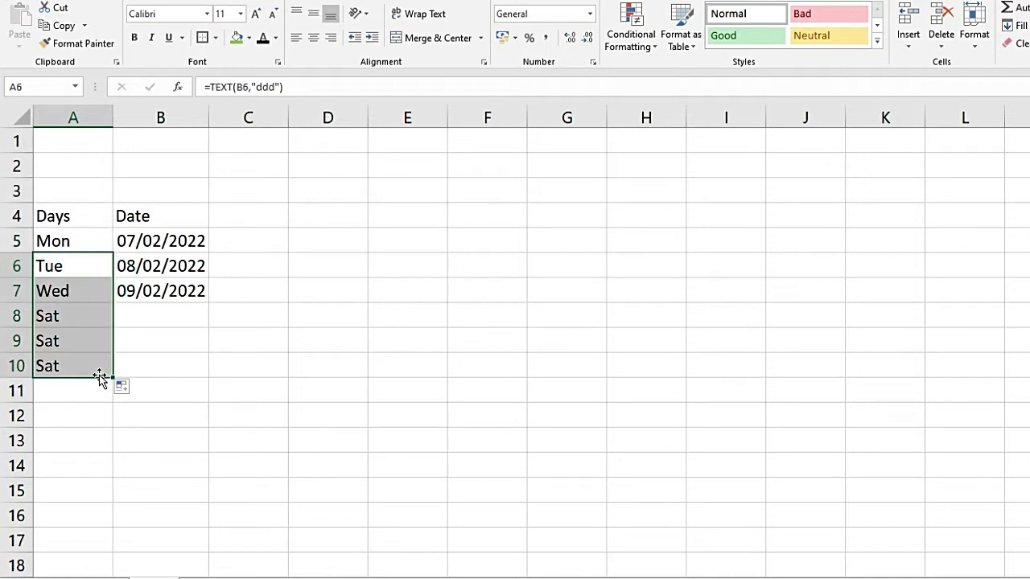
{"action": "left_click", "coordinate": [83, 299]}
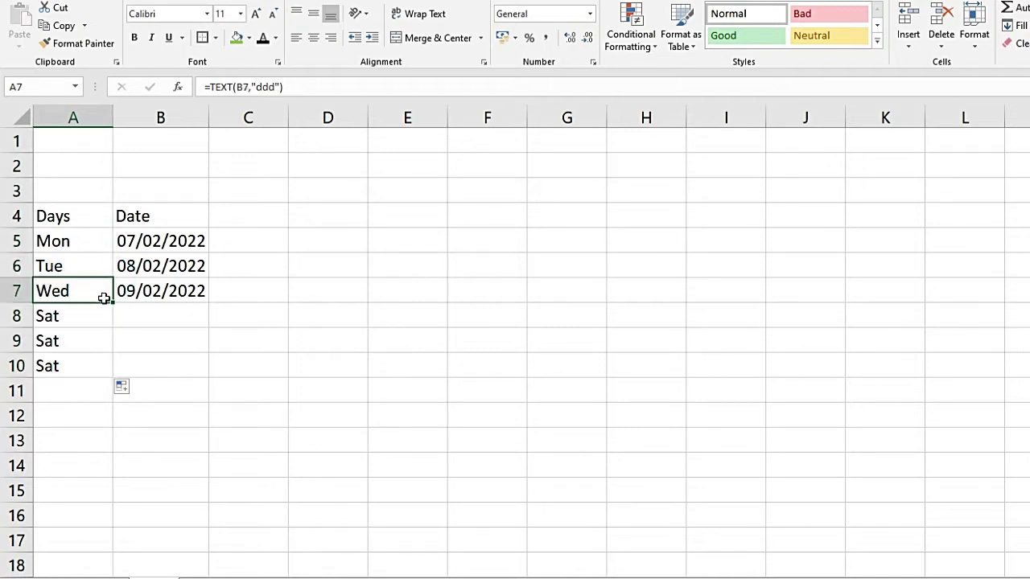
{"action": "left_click_drag", "start_coordinate": [114, 303], "coordinate": [105, 344]}
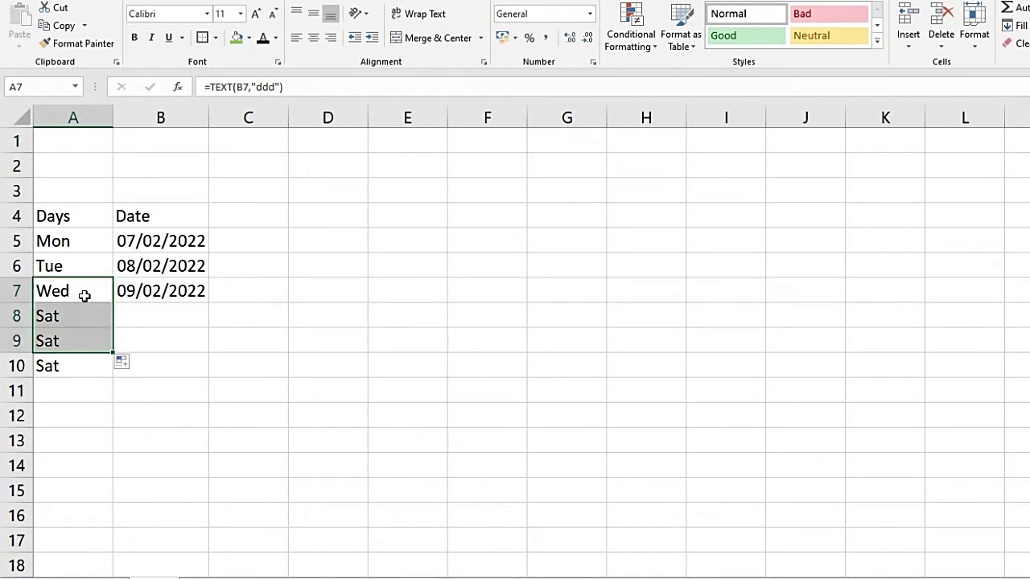
Extend the dates from 07/02/2022 in B5 down to 12/02/2022 in B10.
{"action": "left_click", "coordinate": [81, 252]}
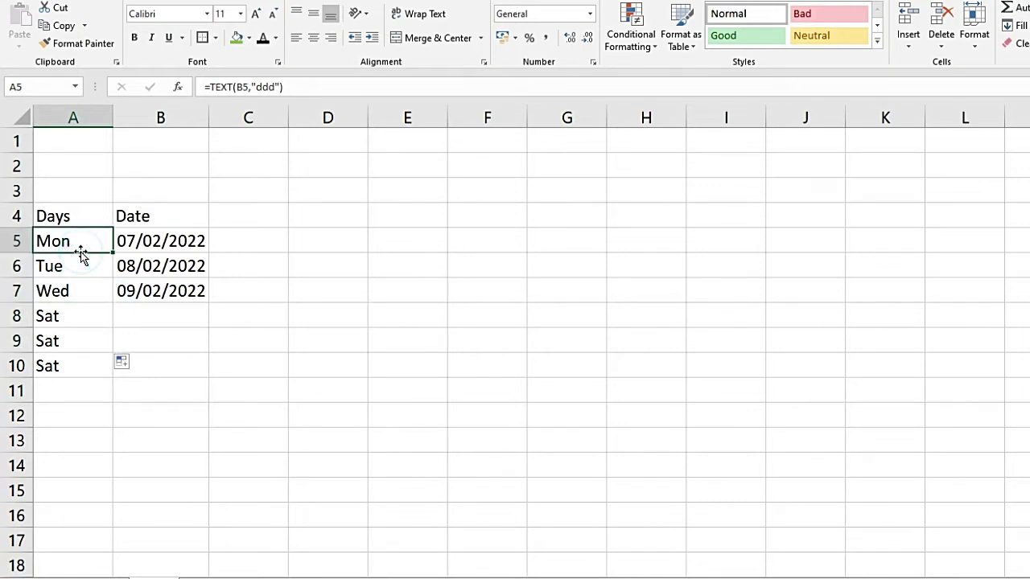
{"action": "left_click", "coordinate": [171, 241]}
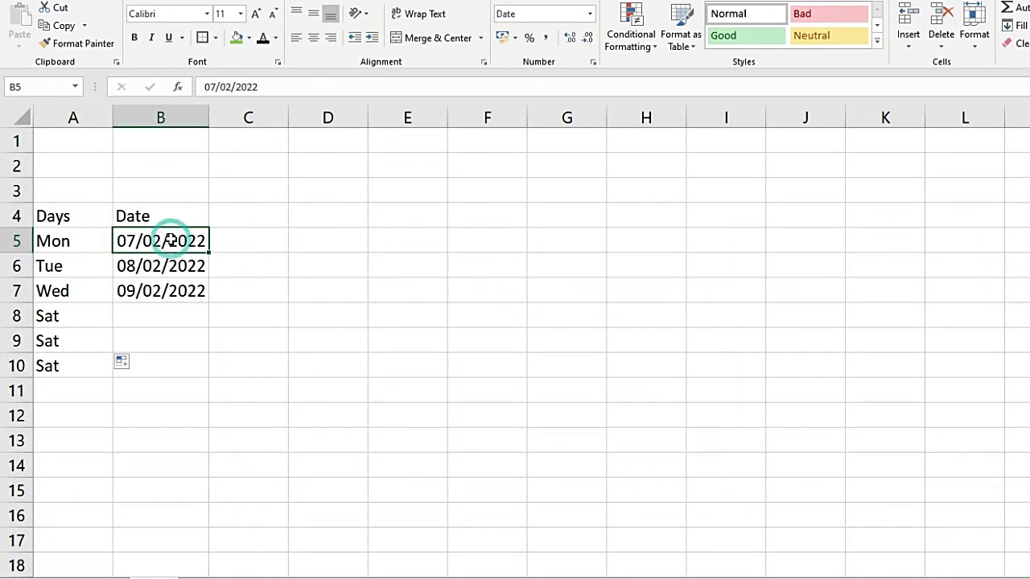
{"action": "left_click_drag", "start_coordinate": [207, 251], "coordinate": [186, 369]}
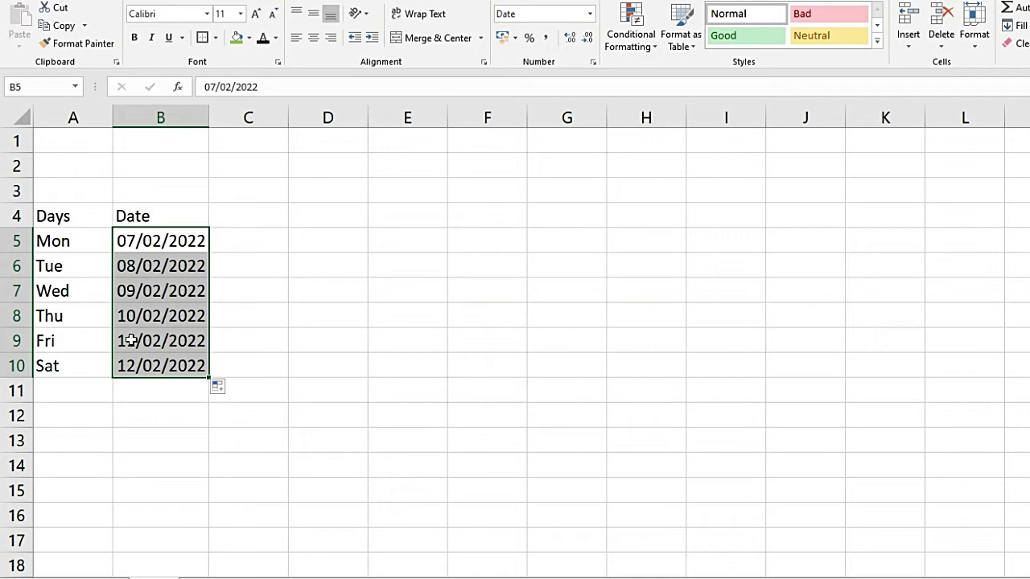
Enter =B5+1 in B6 and copy it into B7.
{"action": "left_click", "coordinate": [170, 240]}
{"action": "left_click", "coordinate": [189, 265]}
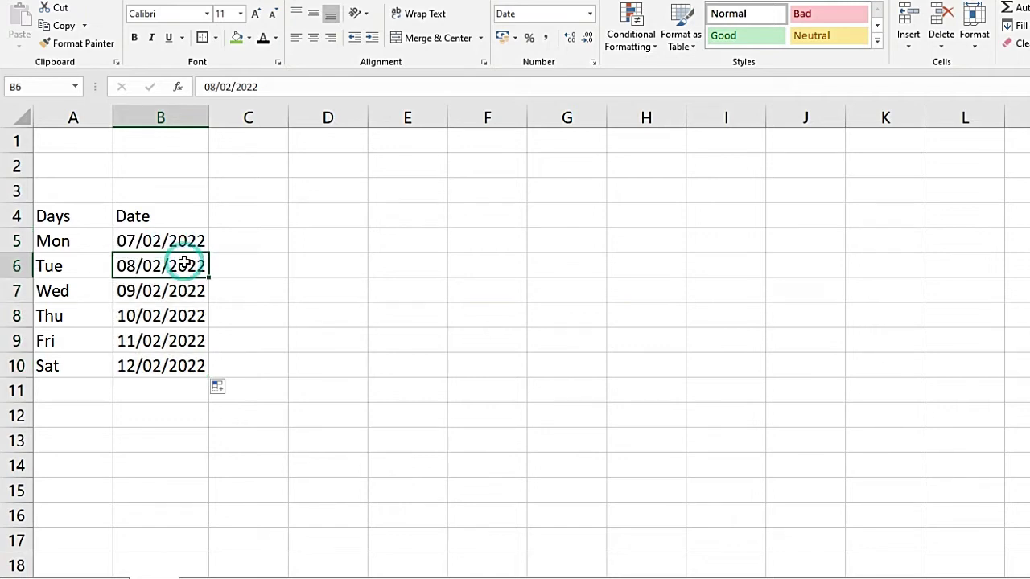
{"action": "type", "text": "="}
{"action": "left_click", "coordinate": [169, 233]}
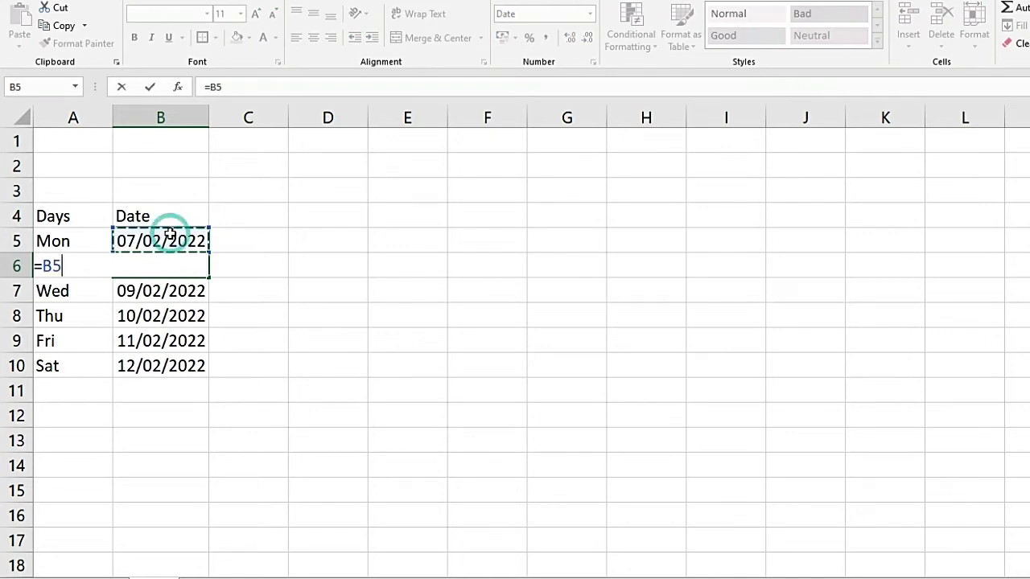
{"action": "type", "text": "+1"}
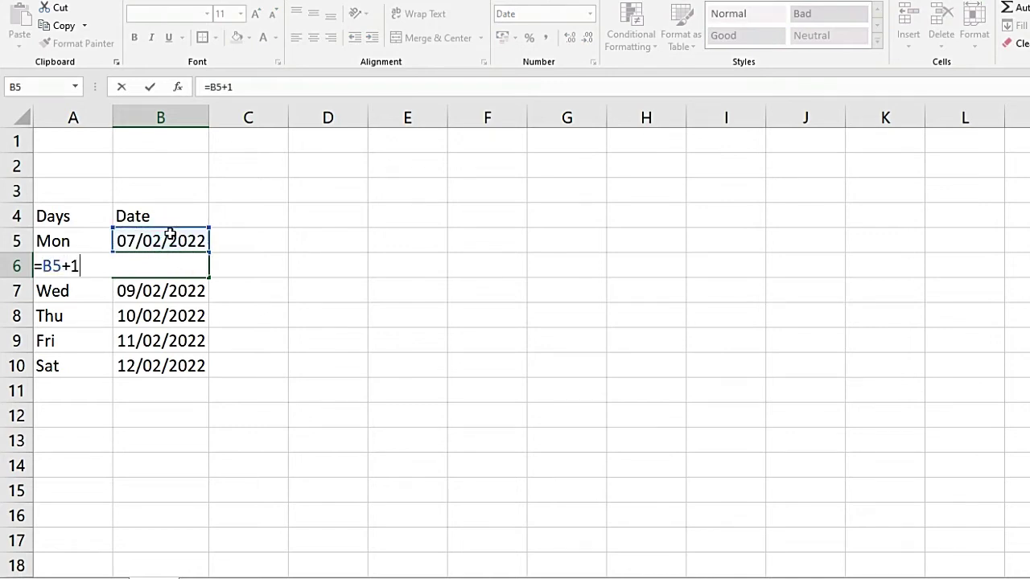
{"action": "key", "text": "Return"}
{"action": "left_click", "coordinate": [173, 266]}
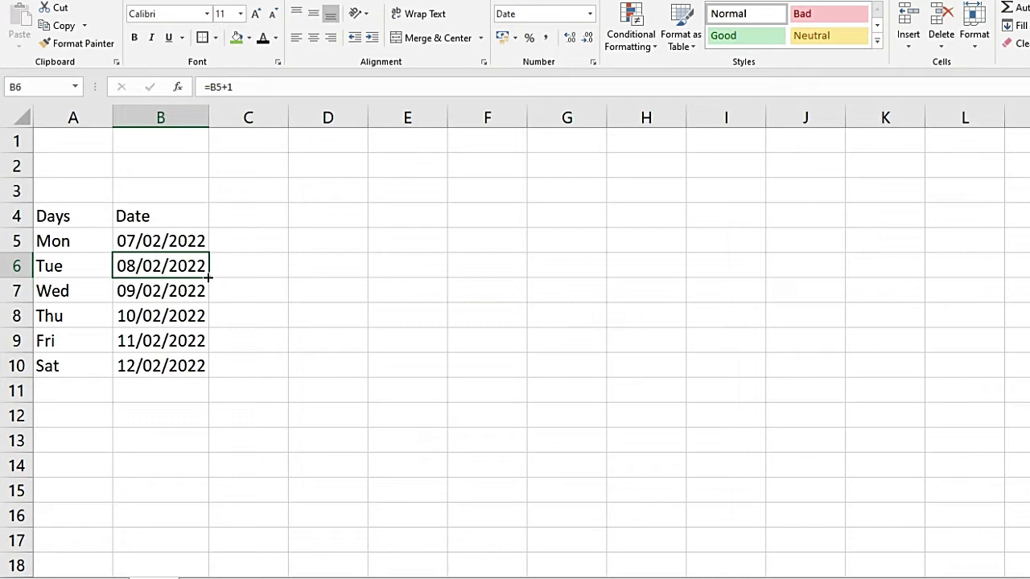
{"action": "left_click_drag", "start_coordinate": [210, 278], "coordinate": [210, 302]}
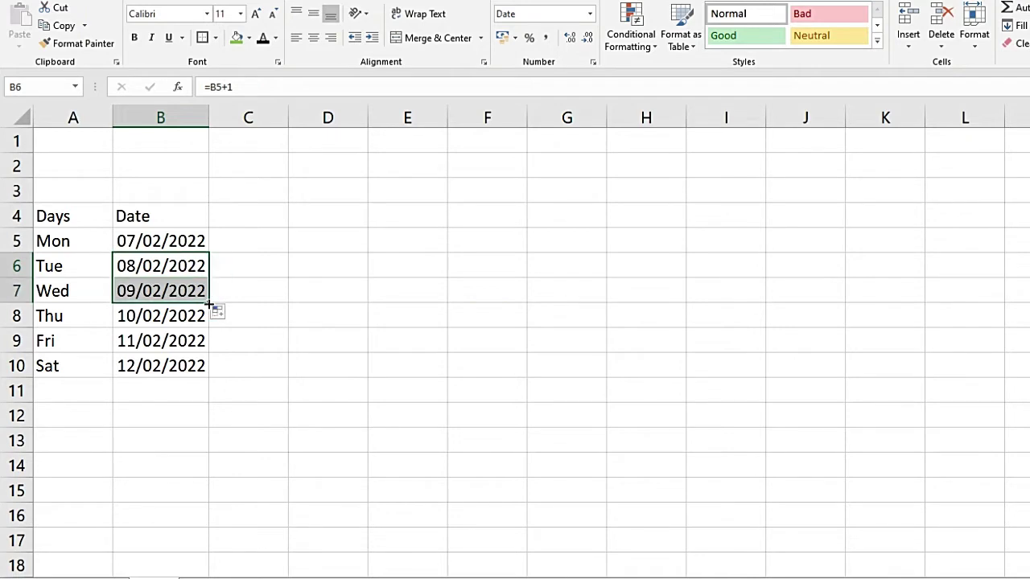
Clear the typed dates in B8:B10 and refill them with the next-day formula through 12/02/2022.
{"action": "left_click", "coordinate": [181, 315]}
{"action": "key", "text": "BackSpace"}
{"action": "key", "text": "Return"}
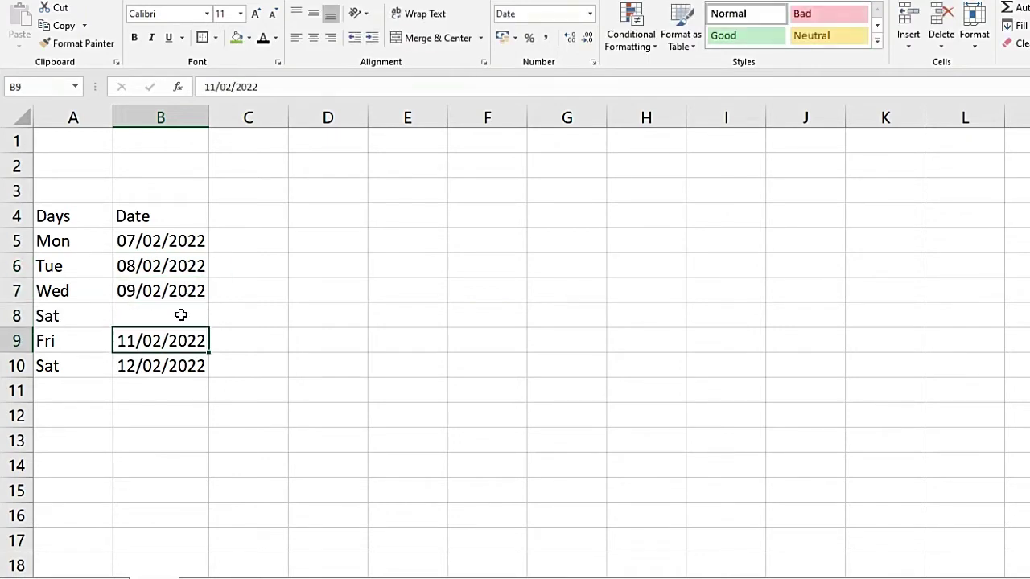
{"action": "key", "text": "BackSpace"}
{"action": "key", "text": "Return"}
{"action": "key", "text": "BackSpace"}
{"action": "left_click", "coordinate": [249, 363]}
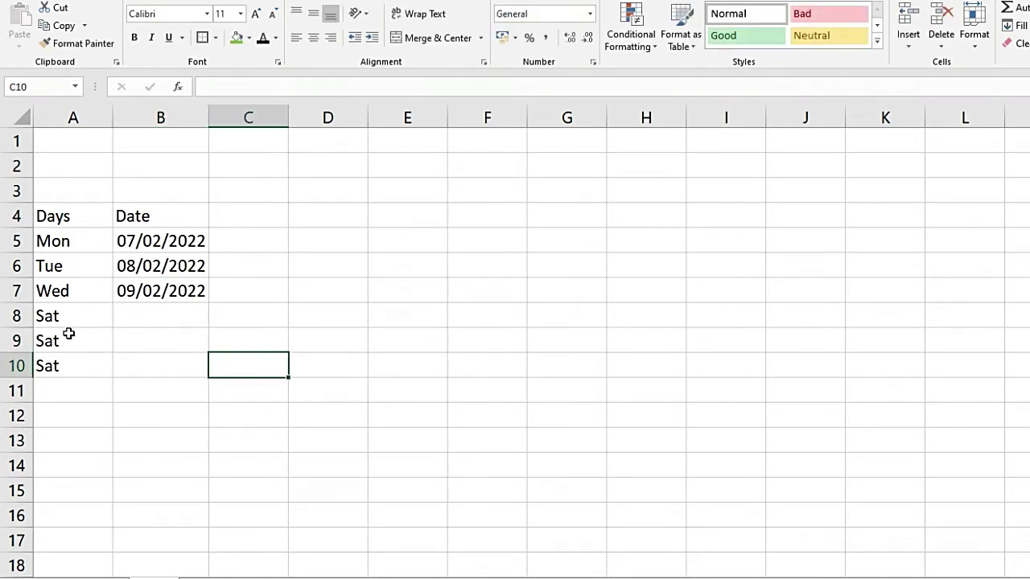
{"action": "left_click", "coordinate": [187, 293]}
{"action": "left_click_drag", "start_coordinate": [208, 302], "coordinate": [194, 374]}
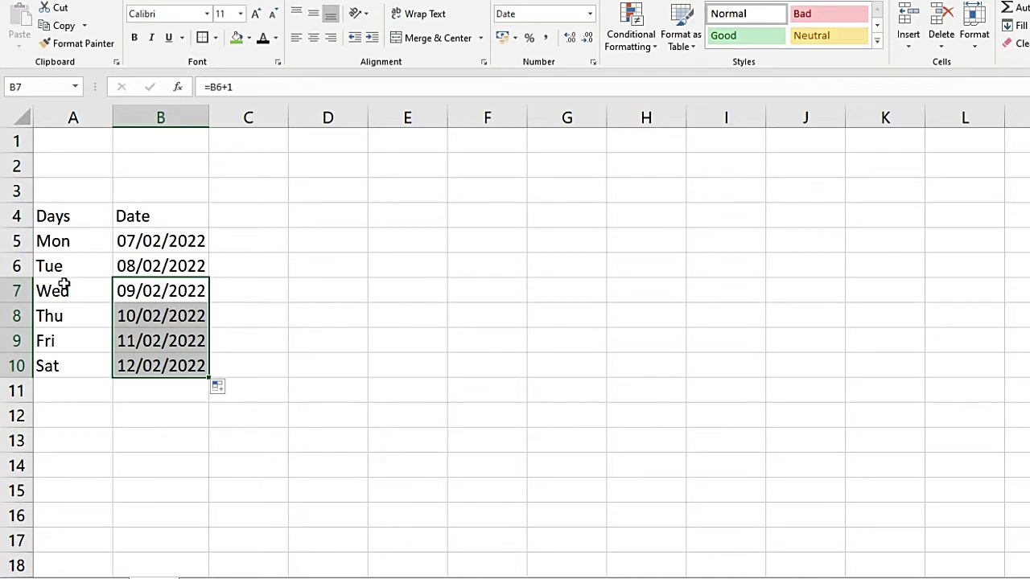
Clear the Saturday row 10, including the B10 date formula.
{"action": "left_click", "coordinate": [49, 359]}
{"action": "key", "text": "shift+Right"}
{"action": "key", "text": "Delete"}
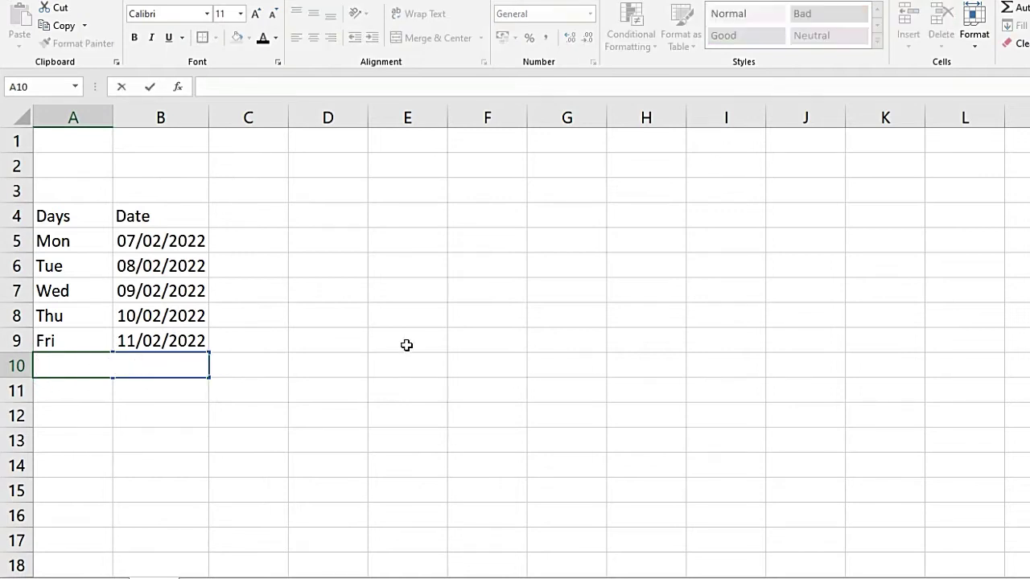
{"action": "left_click", "coordinate": [406, 345]}
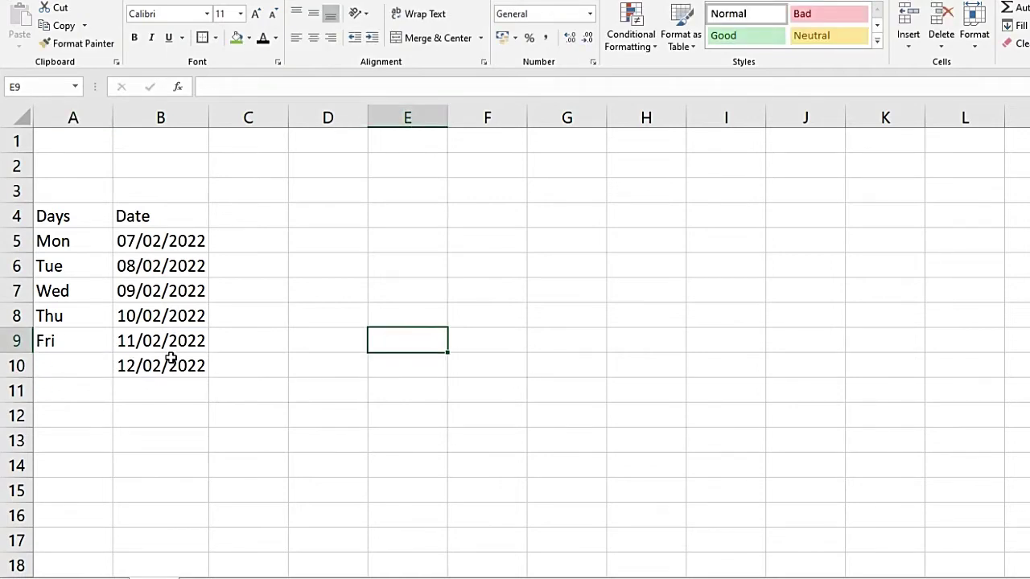
{"action": "left_click", "coordinate": [170, 357]}
{"action": "double_click", "coordinate": [172, 363]}
{"action": "key", "text": "BackSpace"}
{"action": "key", "text": "BackSpace"}
{"action": "key", "text": "BackSpace"}
{"action": "left_click", "coordinate": [292, 389]}
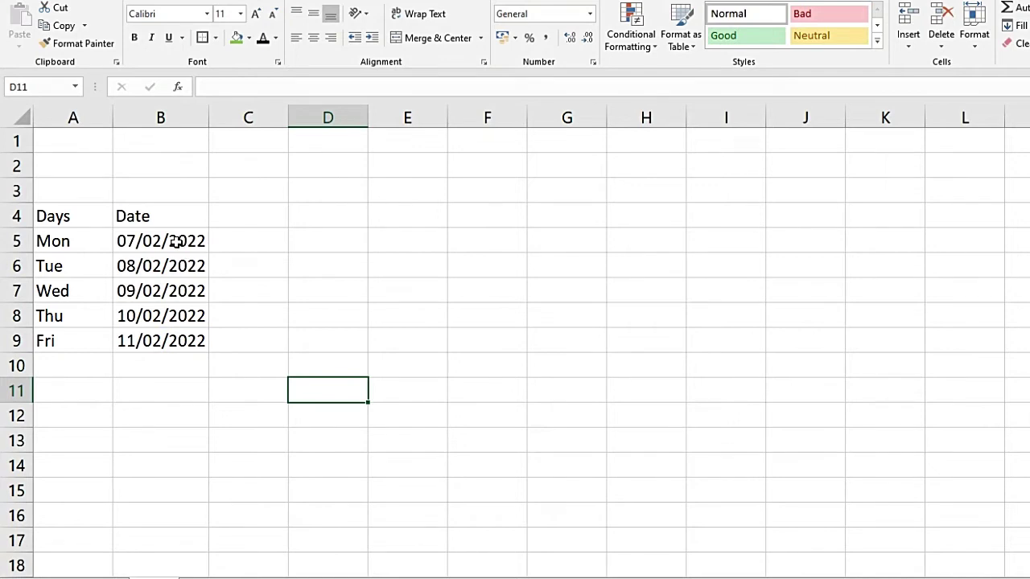
Format dates B5:B9 in 07-Feb-22 style.
{"action": "left_click_drag", "start_coordinate": [176, 241], "coordinate": [164, 324]}
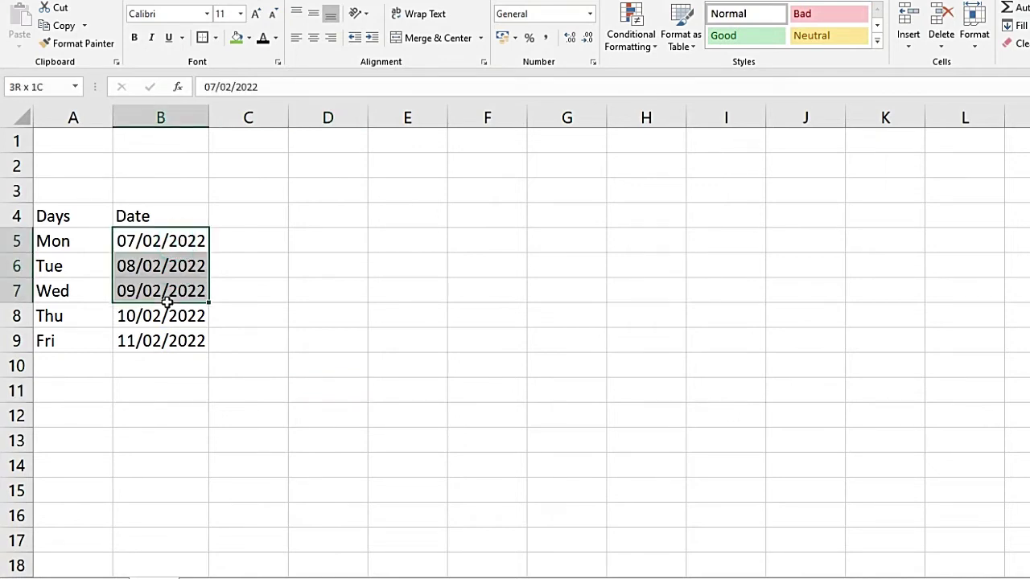
{"action": "left_click_drag", "start_coordinate": [156, 244], "coordinate": [145, 338]}
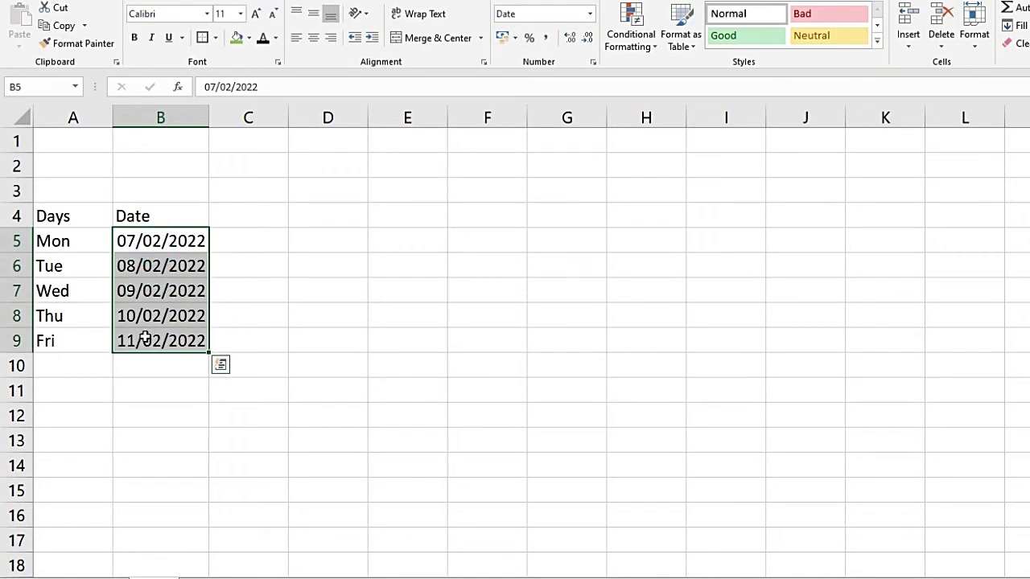
{"action": "key", "text": "ctrl+shift+3"}
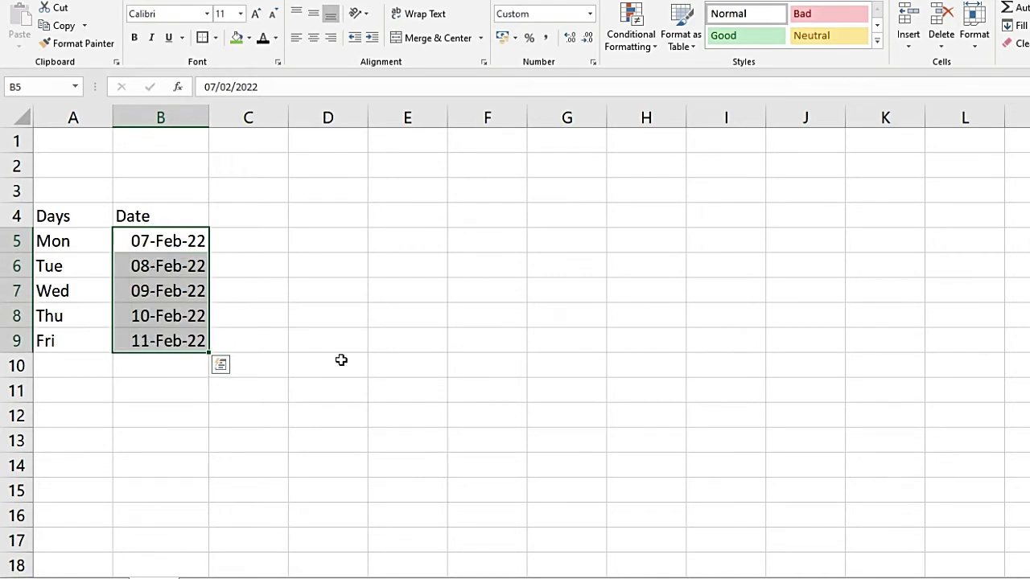
{"action": "left_click", "coordinate": [340, 361]}
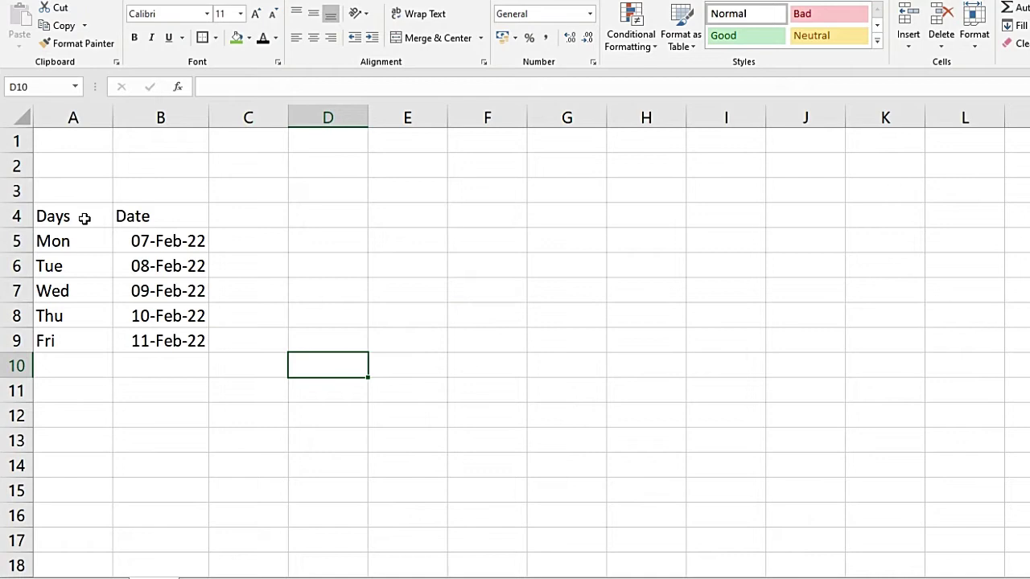
Enter headers Time In, Time Out, Time In, Time Out and Total Hour Spend in C4:H4.
{"action": "left_click", "coordinate": [259, 212]}
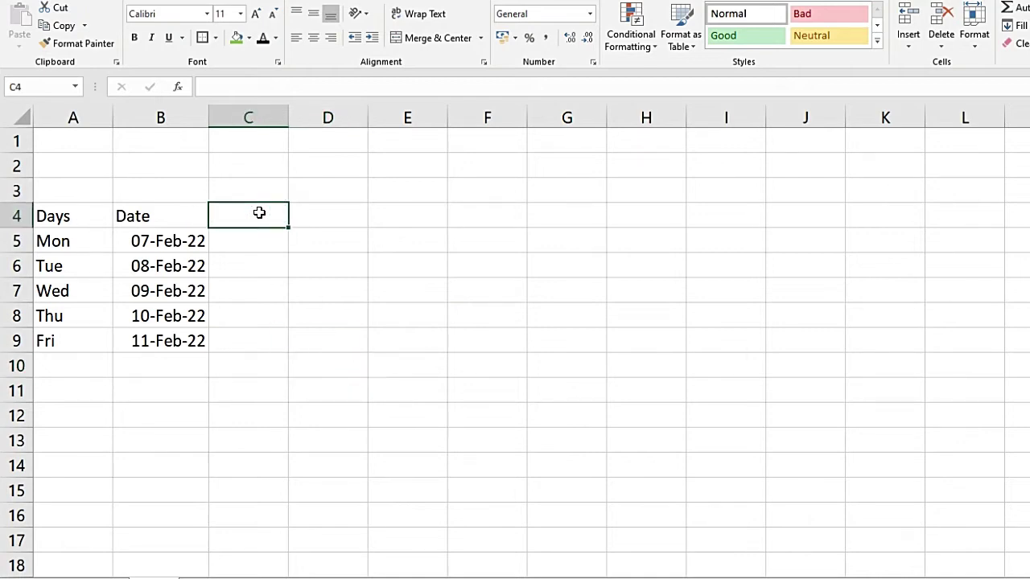
{"action": "type", "text": "Time In"}
{"action": "key", "text": "Tab"}
{"action": "type", "text": "Time Out"}
{"action": "key", "text": "Tab"}
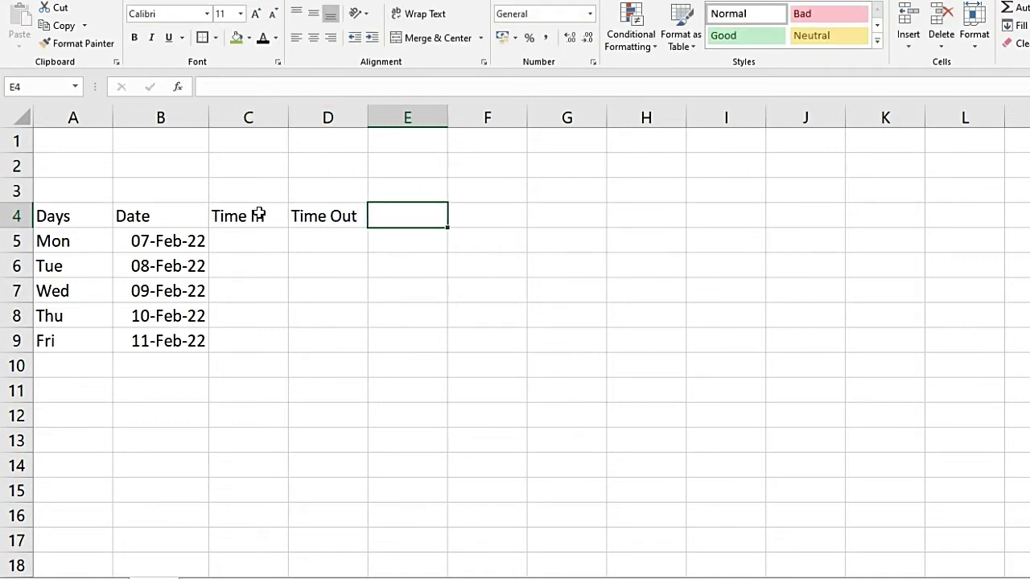
{"action": "left_click", "coordinate": [484, 223]}
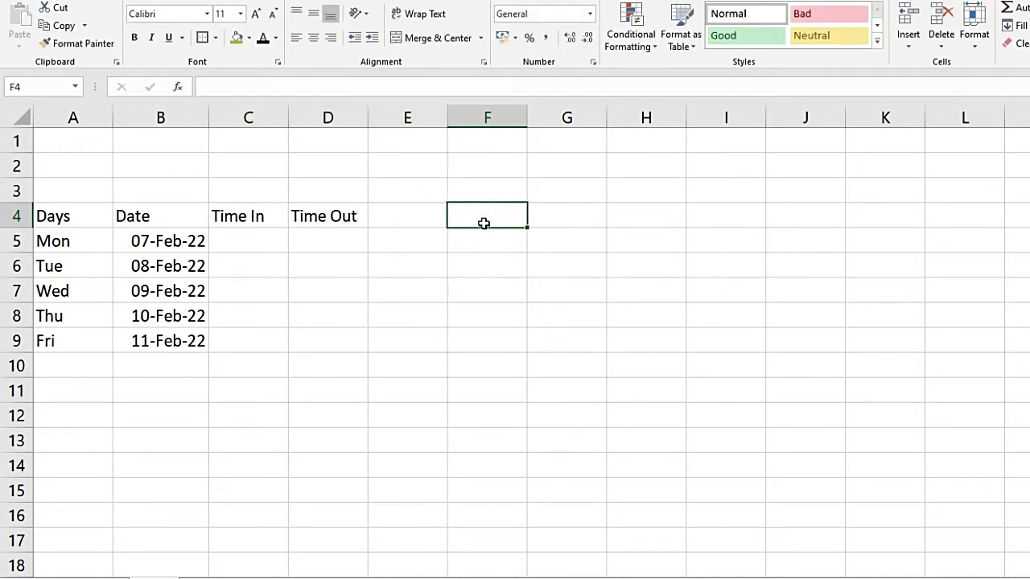
{"action": "type", "text": "Time In"}
{"action": "key", "text": "Tab"}
{"action": "type", "text": "Time Ou"}
{"action": "key", "text": "Tab"}
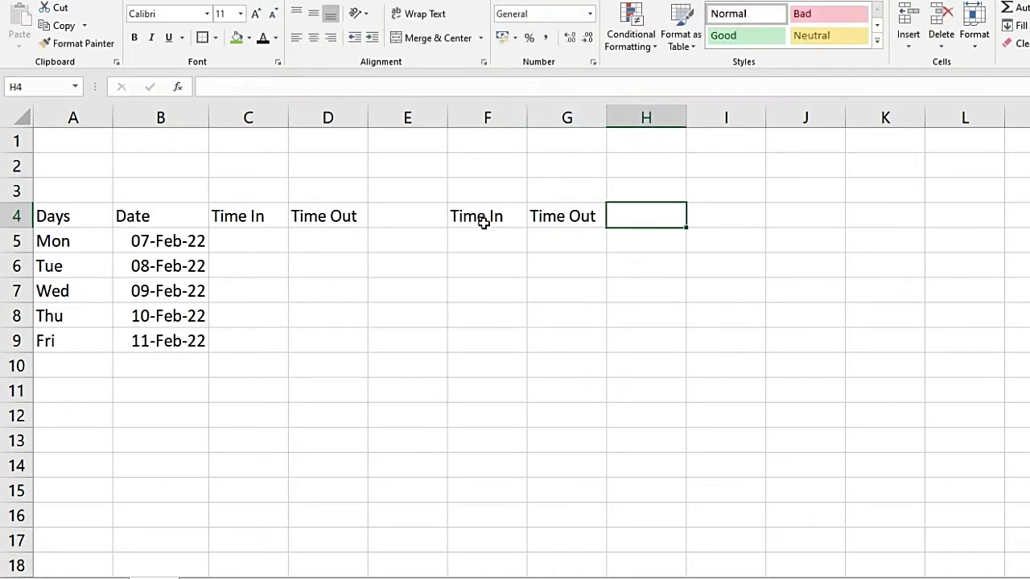
{"action": "type", "text": "Total"}
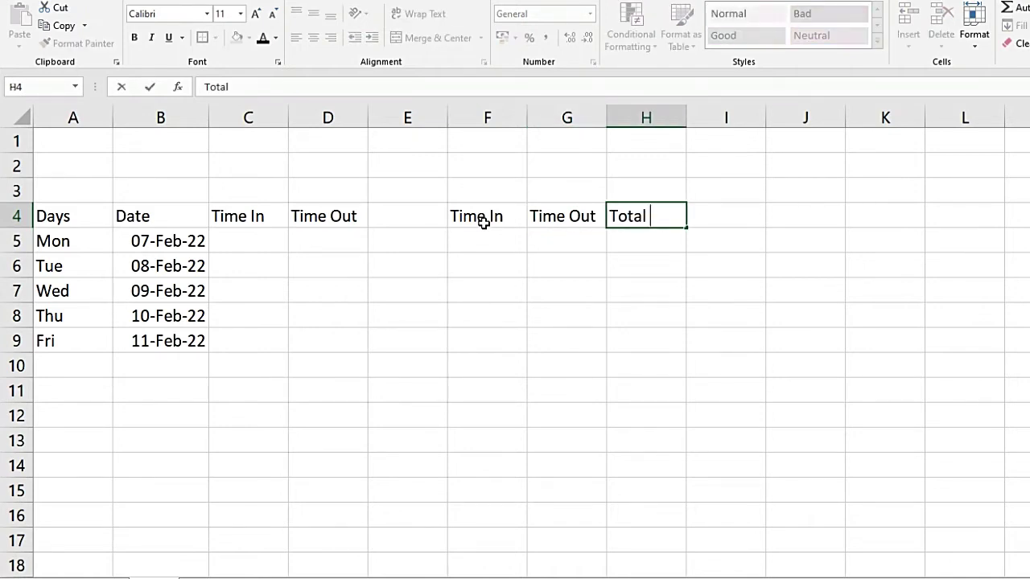
{"action": "type", "text": " Hour"}
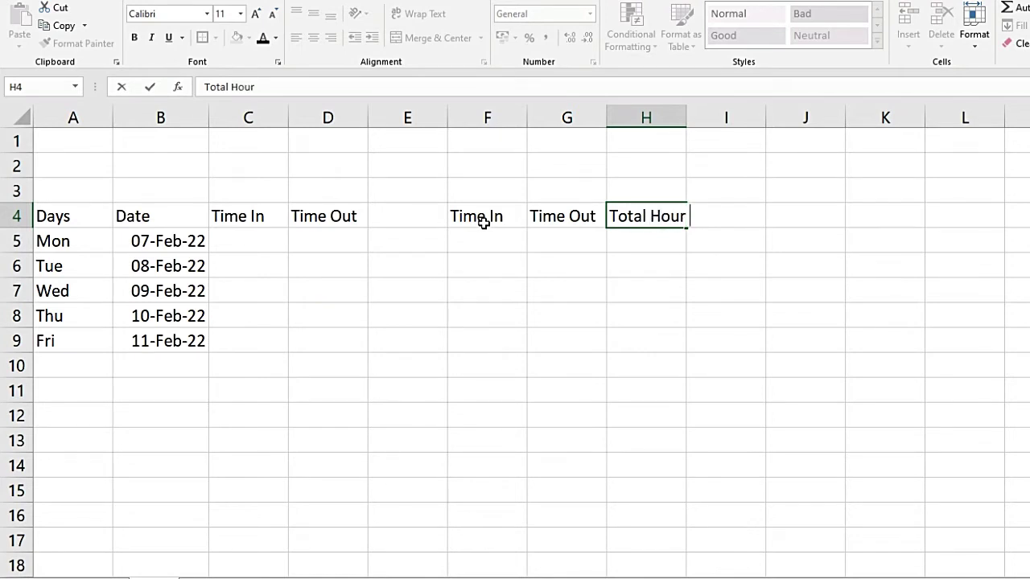
{"action": "type", "text": " Spend"}
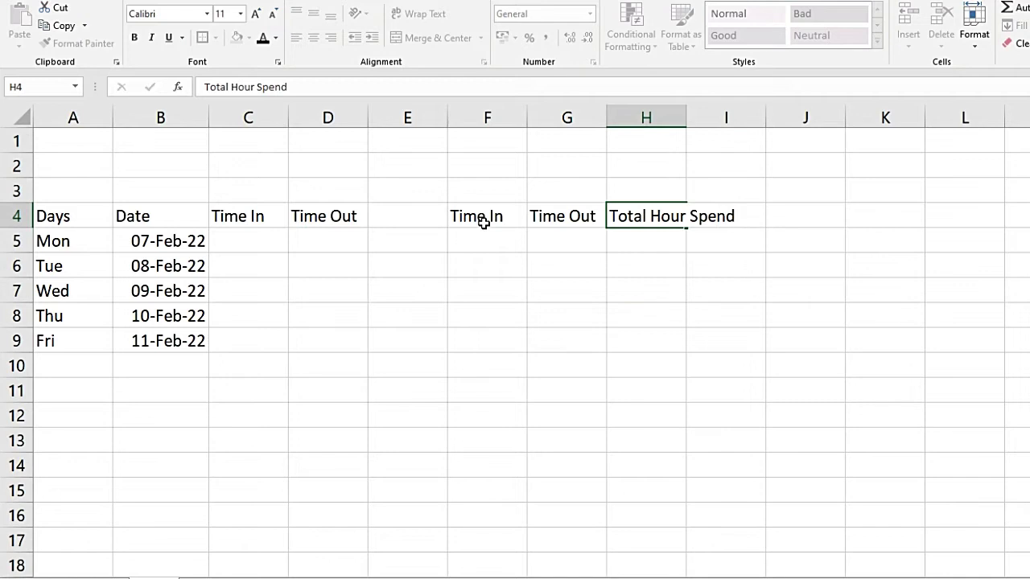
{"action": "key", "text": "Tab"}
Narrow column E into a spacer and shorten H4 to 'Hour Spend', fitting column H.
{"action": "double_click", "coordinate": [686, 116]}
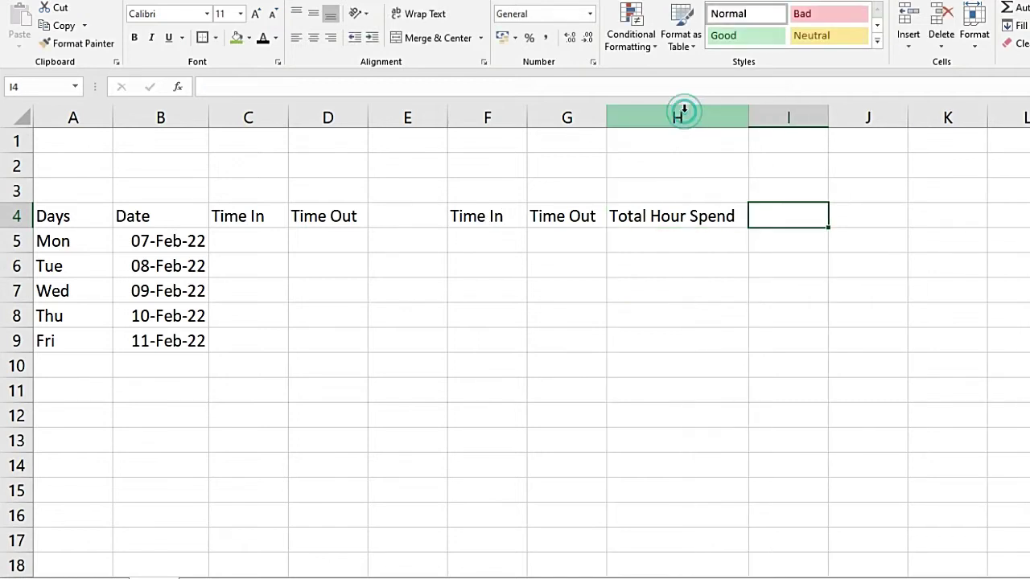
{"action": "left_click_drag", "start_coordinate": [447, 117], "coordinate": [396, 118]}
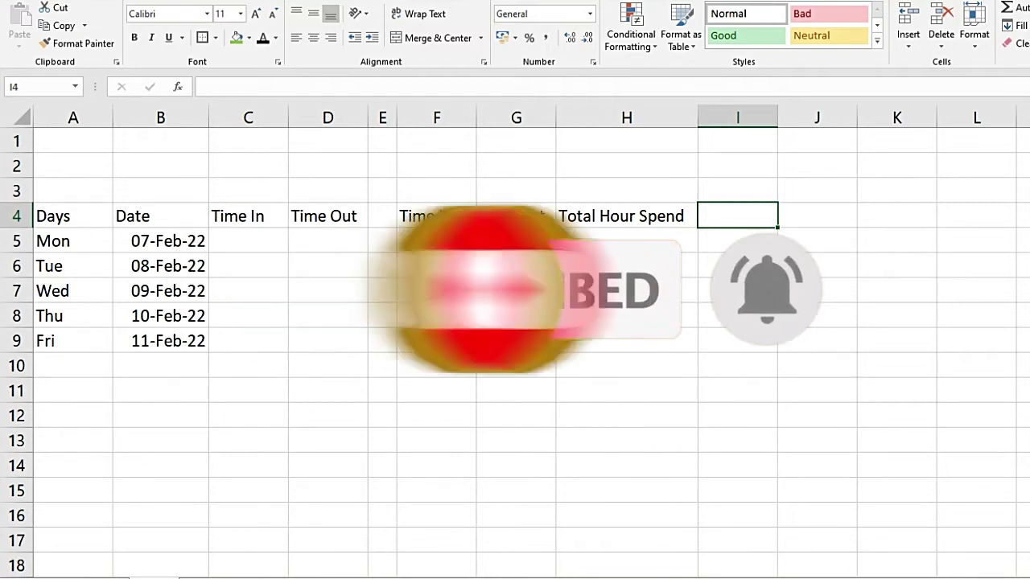
{"action": "left_click", "coordinate": [596, 215]}
{"action": "double_click", "coordinate": [596, 215]}
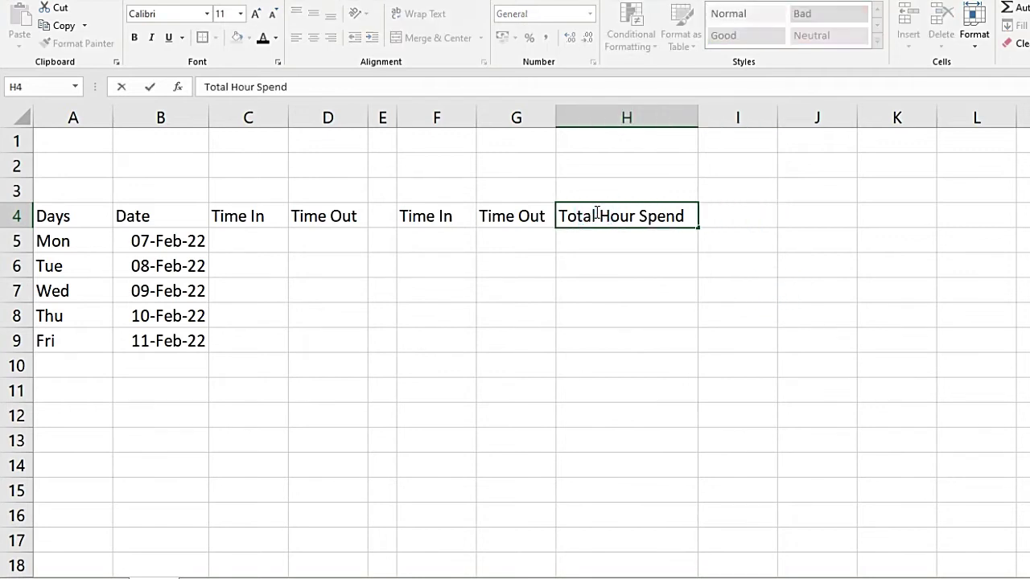
{"action": "left_click_drag", "start_coordinate": [598, 212], "coordinate": [560, 214]}
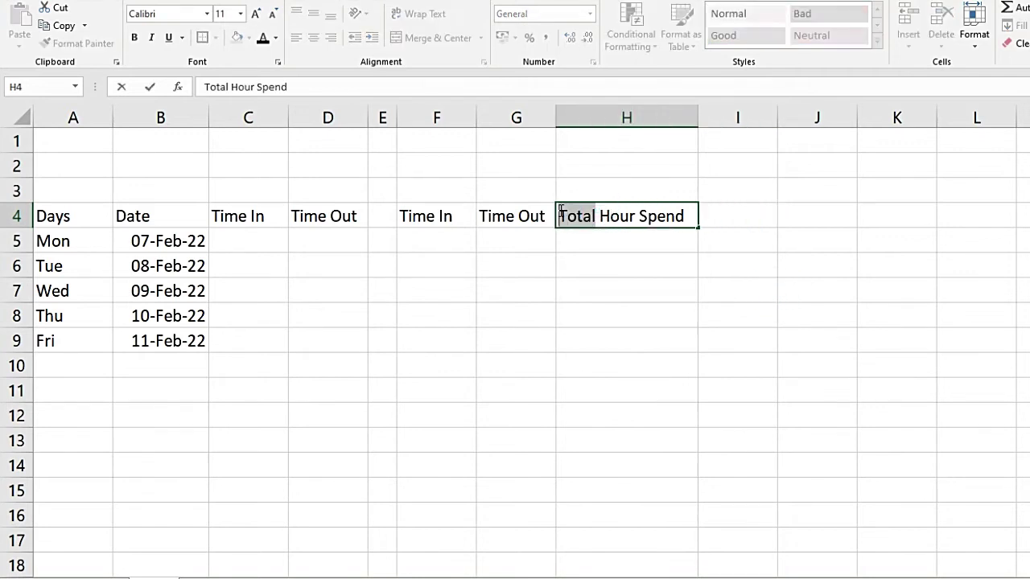
{"action": "key", "text": "BackSpace"}
{"action": "left_click", "coordinate": [794, 288]}
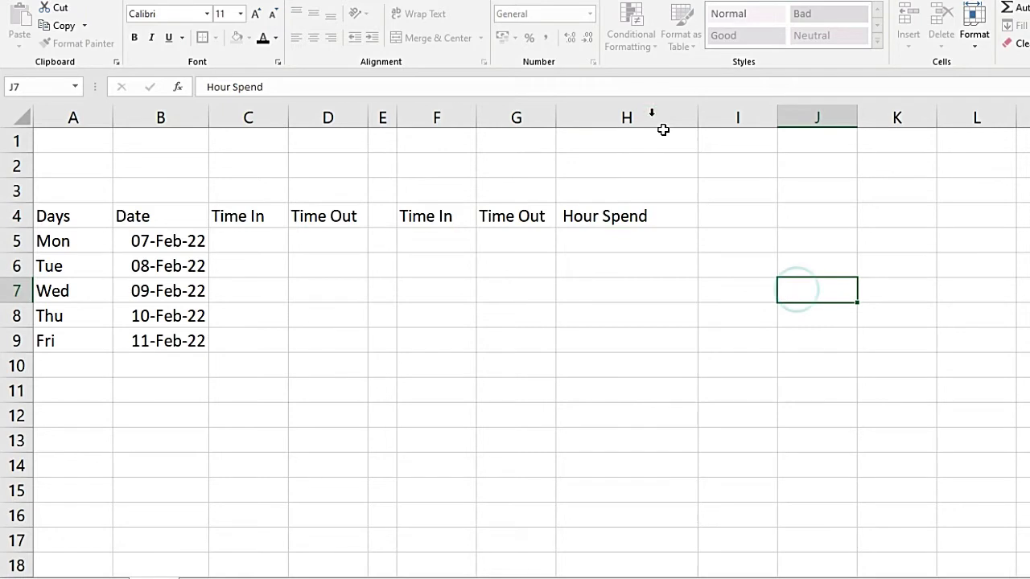
{"action": "left_click_drag", "start_coordinate": [700, 111], "coordinate": [658, 111]}
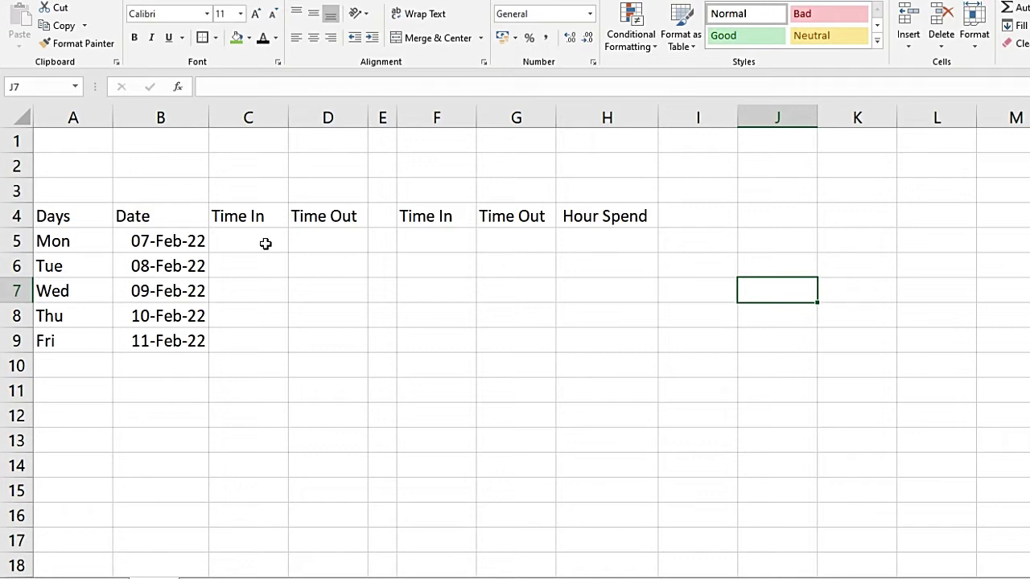
Enter morning times Monday 8:00–12:00 and Tuesday 7:00–12:00 in C5:D6.
{"action": "left_click", "coordinate": [266, 243]}
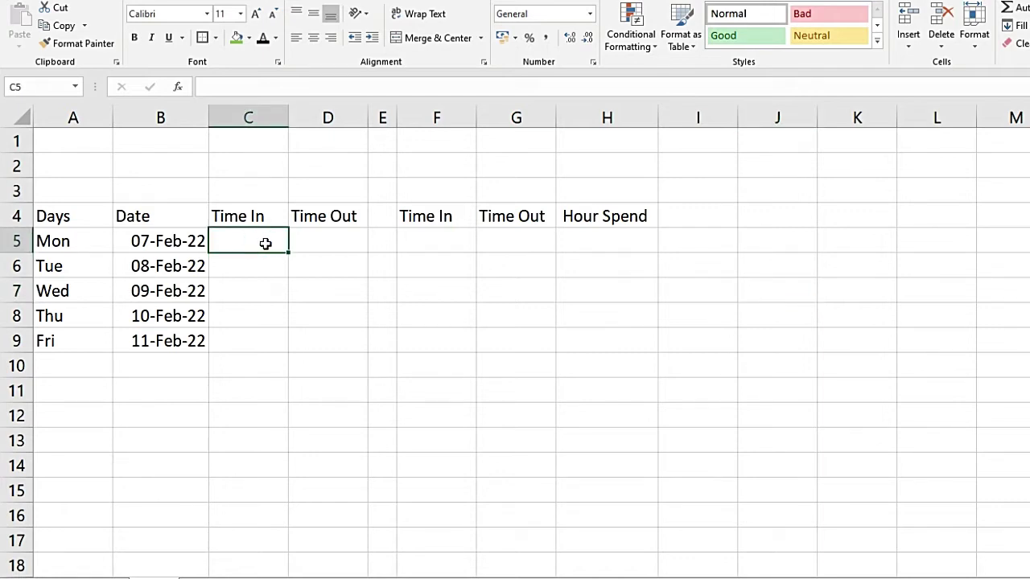
{"action": "type", "text": "8"}
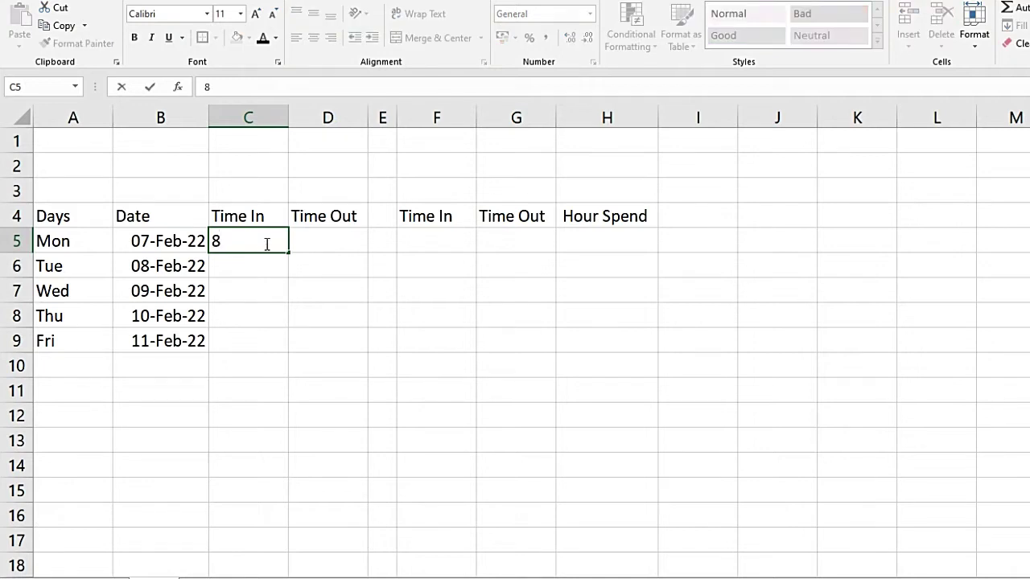
{"action": "type", "text": ":00"}
{"action": "key", "text": "Tab"}
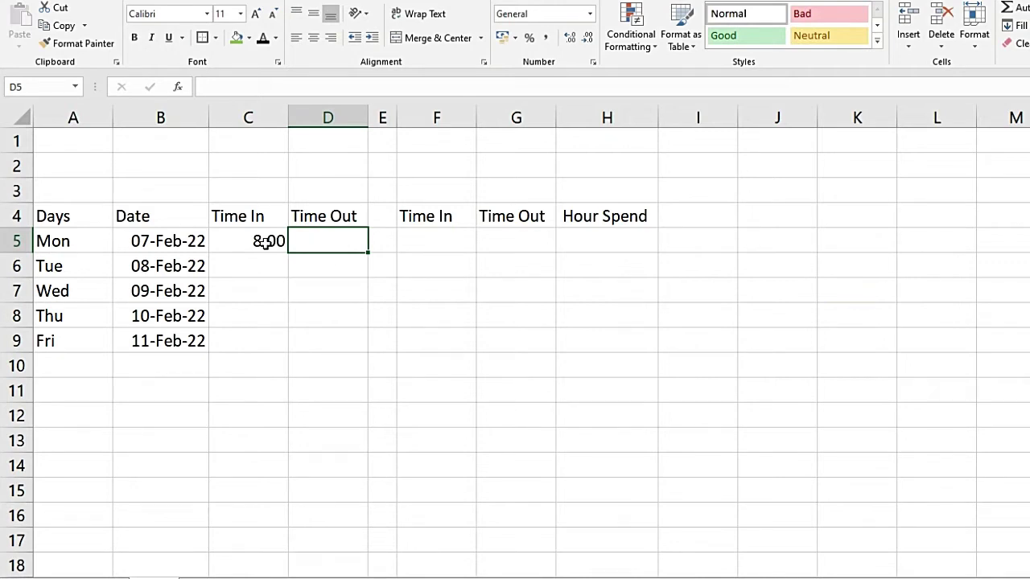
{"action": "type", "text": "12"}
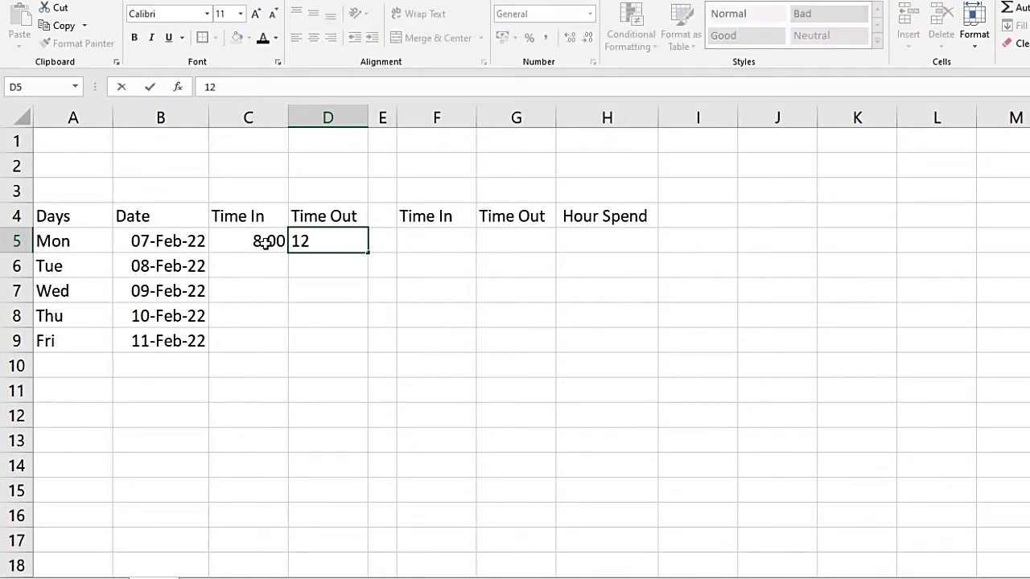
{"action": "type", "text": ":00"}
{"action": "key", "text": "Return"}
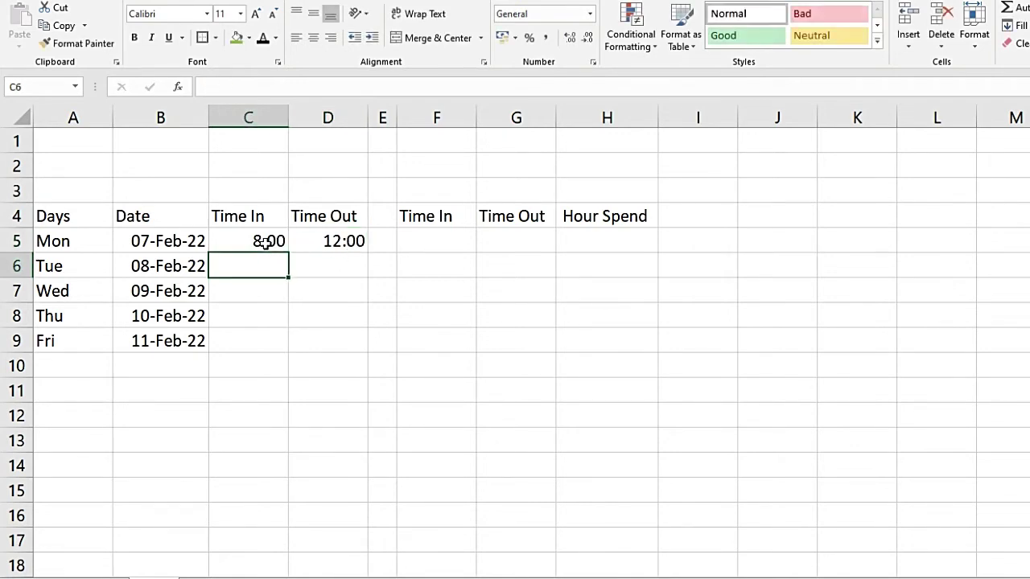
{"action": "type", "text": "7:00"}
{"action": "key", "text": "Tab"}
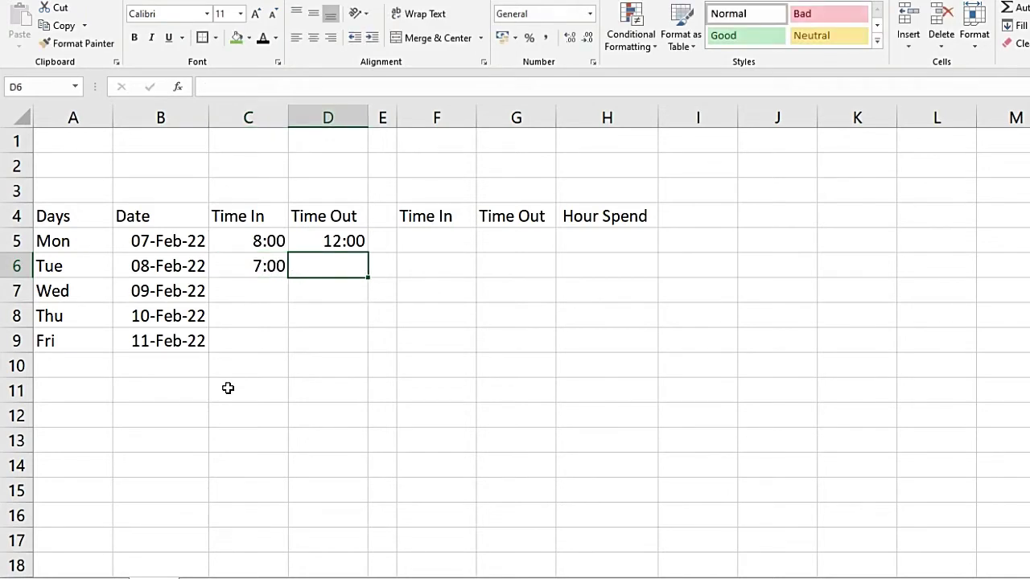
{"action": "type", "text": "12"}
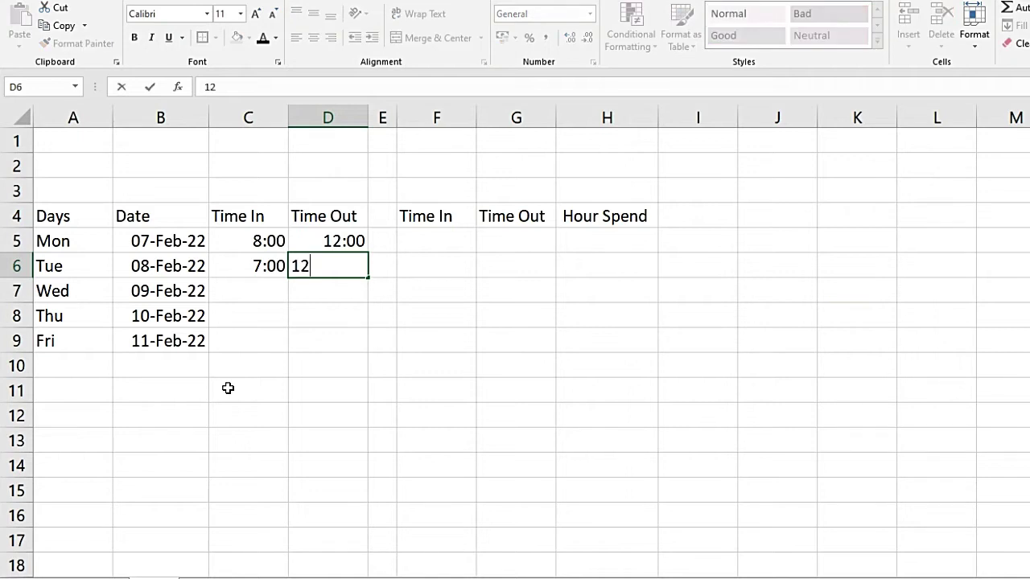
{"action": "type", "text": ":00"}
{"action": "key", "text": "Return"}
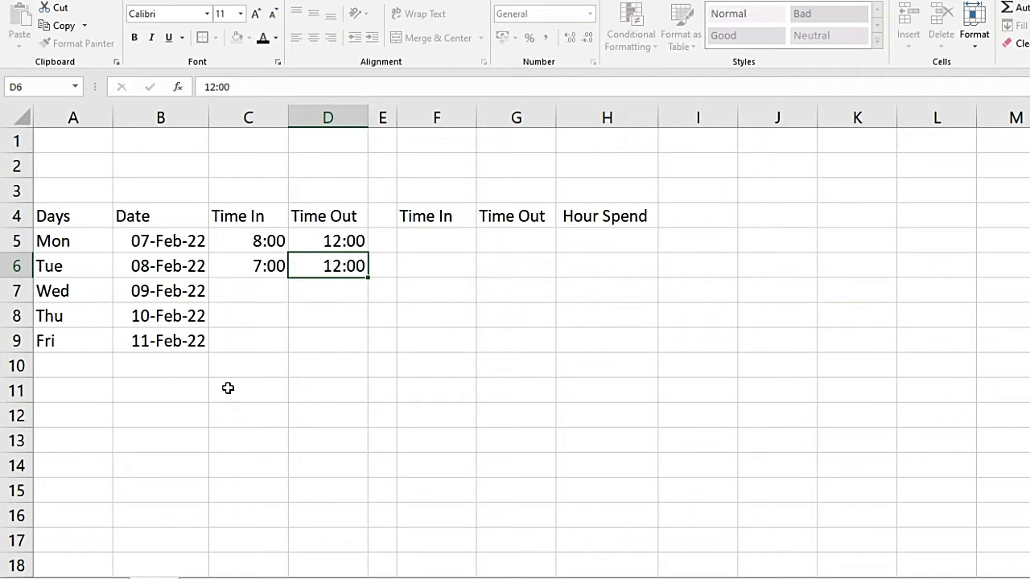
Enter morning times Wednesday 7:30–12:30 and Thursday 8:00–11:30.
{"action": "type", "text": "7"}
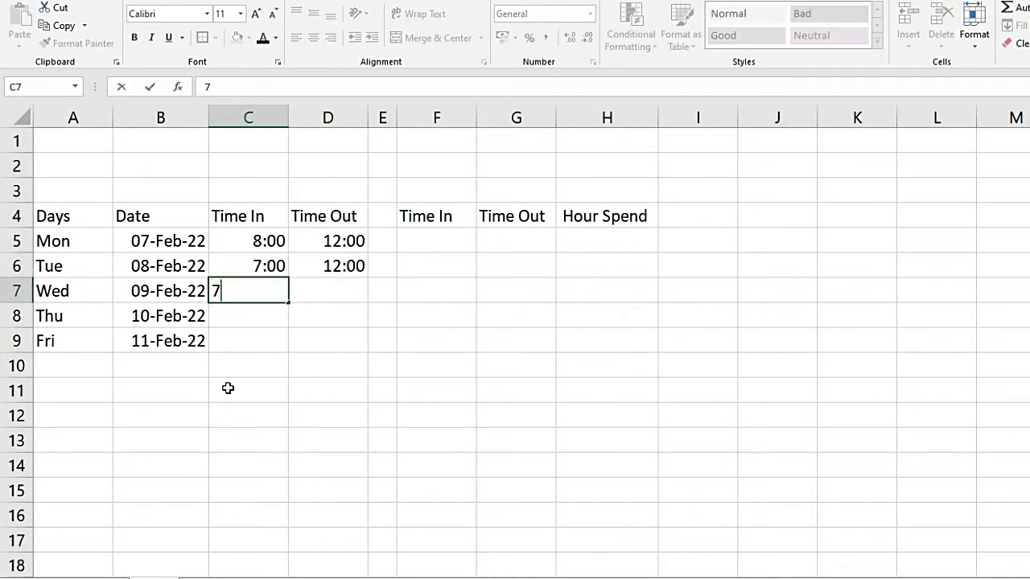
{"action": "type", "text": ":30"}
{"action": "key", "text": "Tab"}
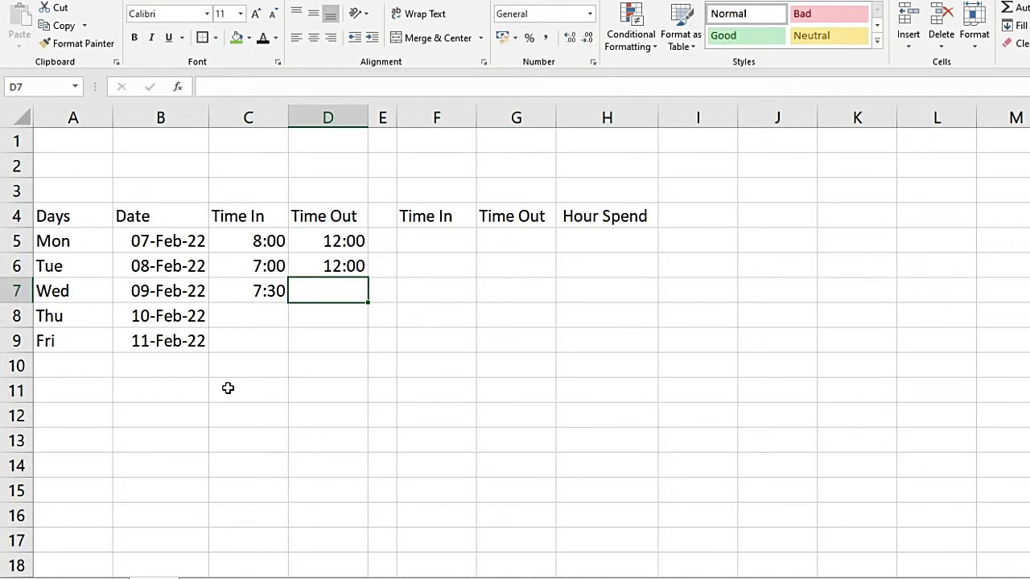
{"action": "type", "text": "12"}
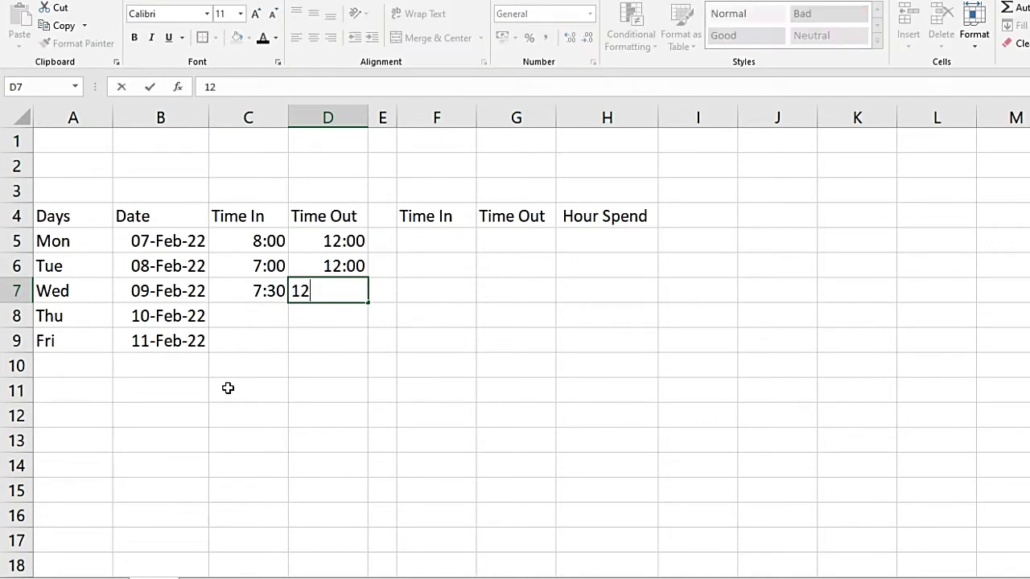
{"action": "type", "text": ":30"}
{"action": "key", "text": "Return"}
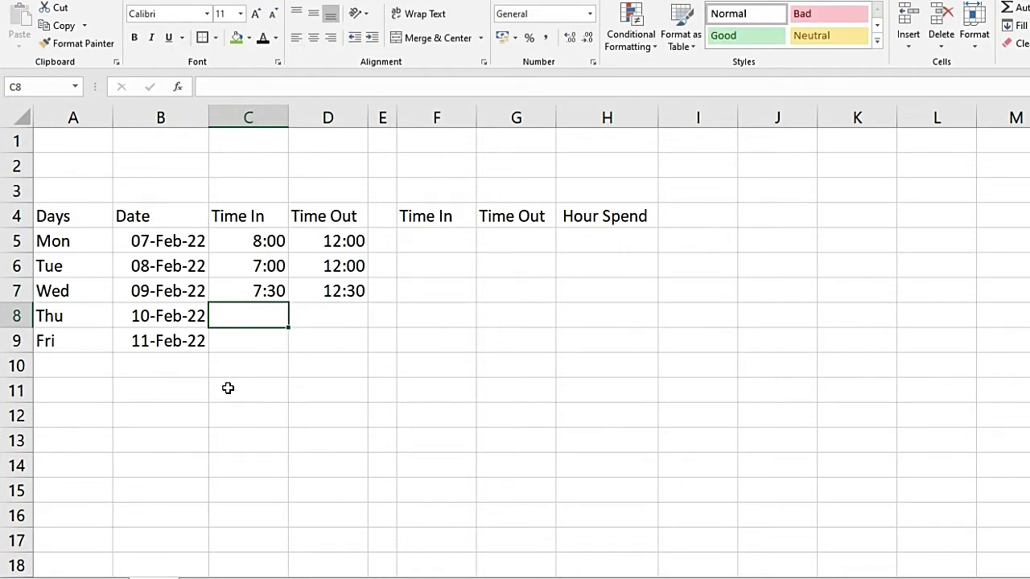
{"action": "type", "text": "0:00"}
{"action": "key", "text": "Tab"}
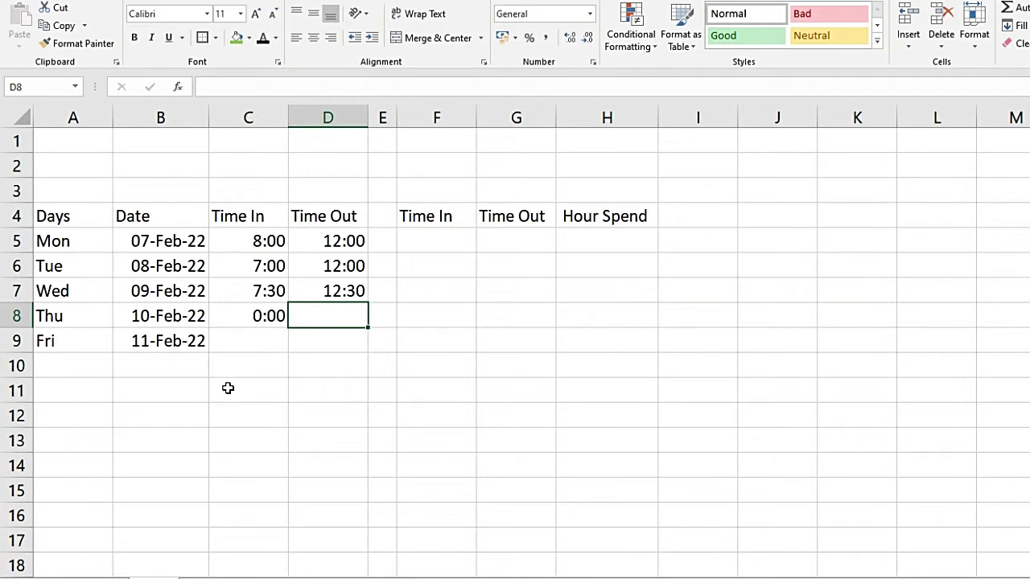
{"action": "left_click", "coordinate": [253, 316]}
{"action": "type", "text": "8"}
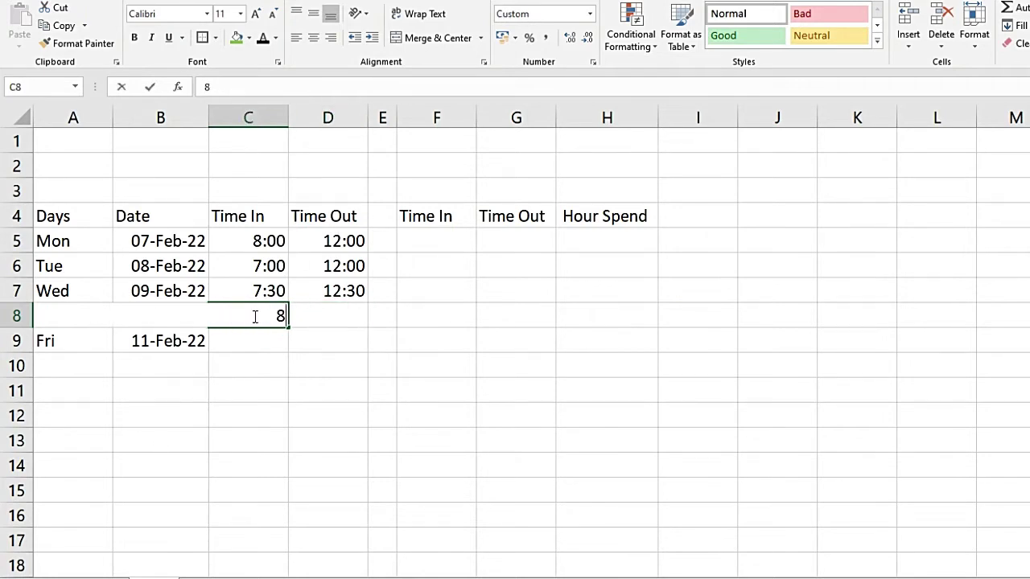
{"action": "type", "text": ":"}
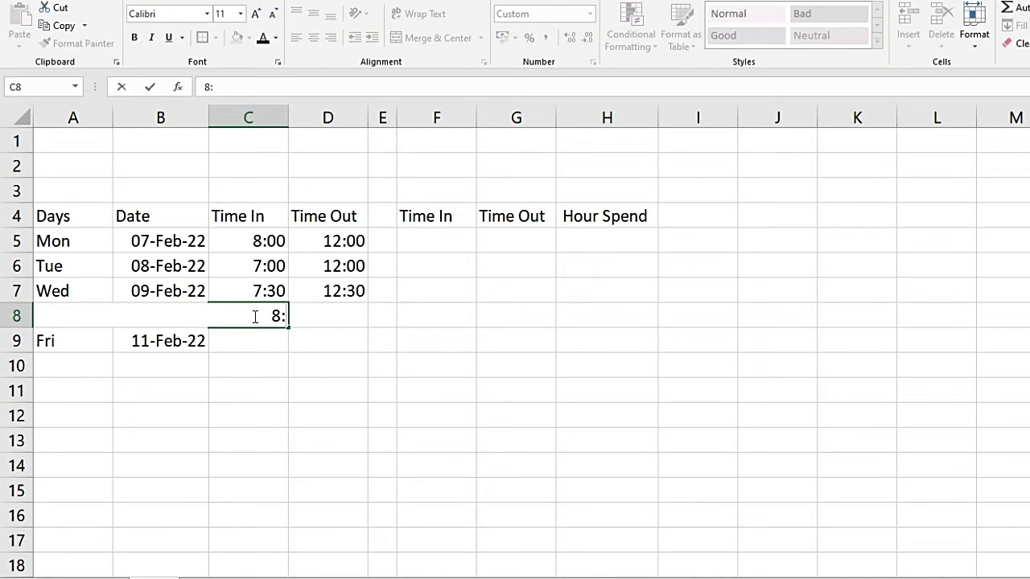
{"action": "type", "text": "00"}
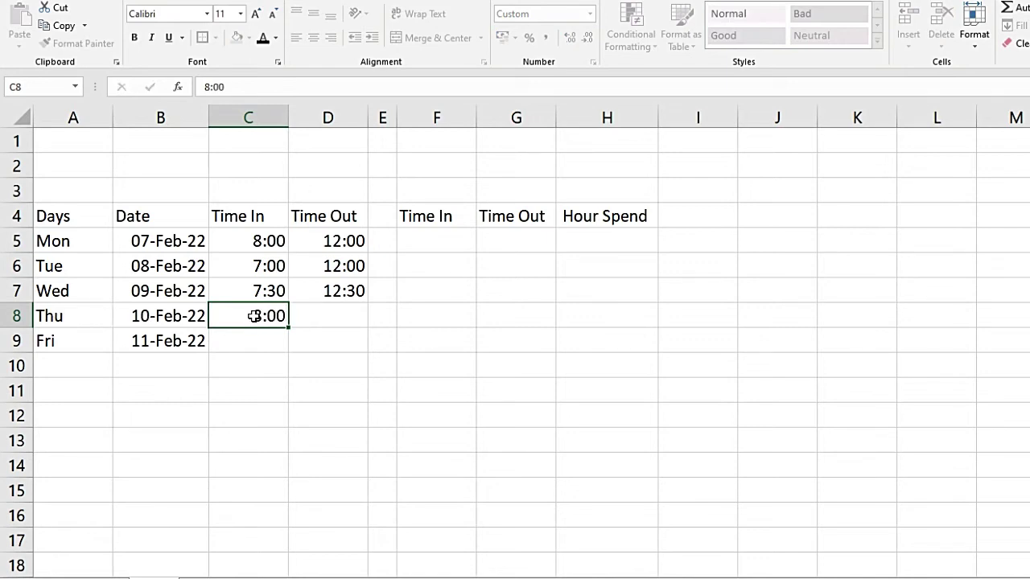
{"action": "key", "text": "Tab"}
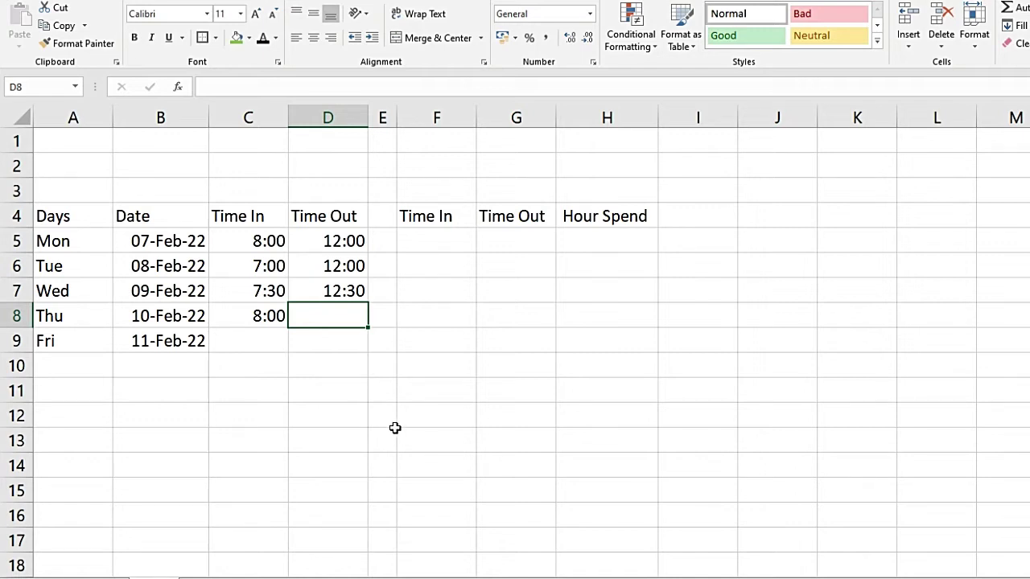
{"action": "type", "text": "11"}
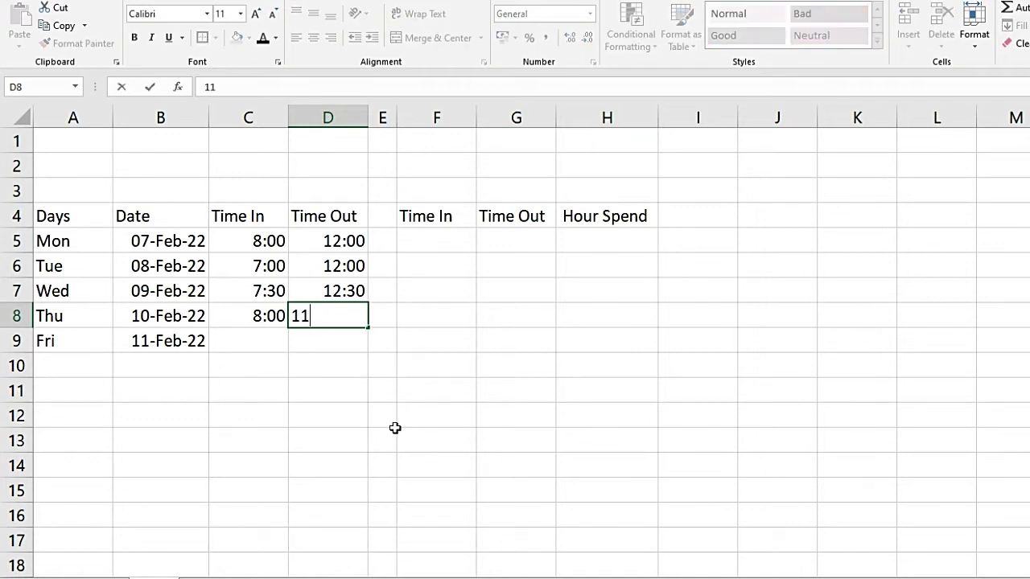
{"action": "type", "text": ":30"}
{"action": "key", "text": "ctrl+Return"}
Enter Friday's morning times, 7:30 in and 12:30 out.
{"action": "key", "text": "Down"}
{"action": "key", "text": "Left"}
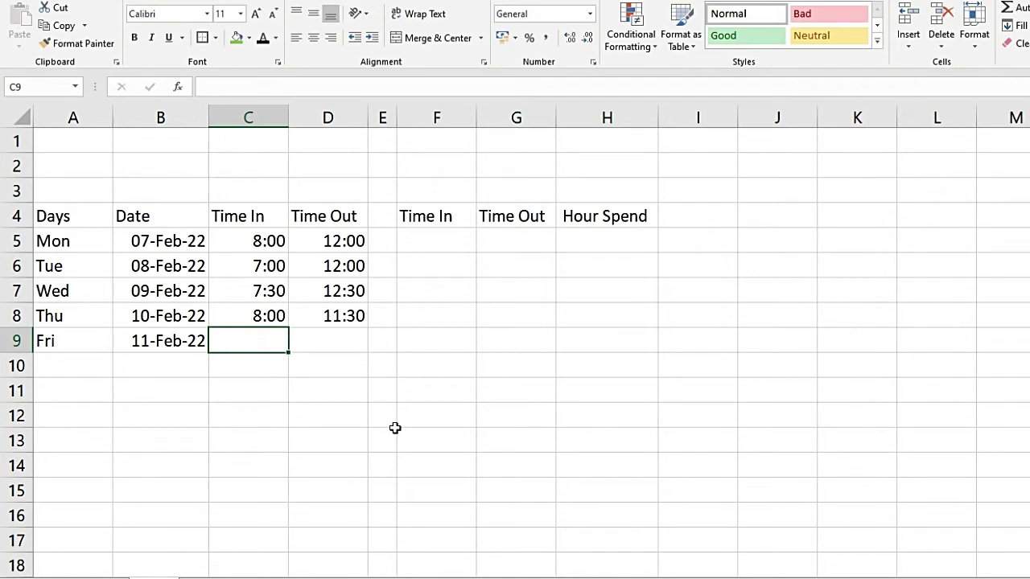
{"action": "type", "text": "7"}
{"action": "type", "text": ":3-"}
{"action": "type", "text": "0"}
{"action": "key", "text": "Tab"}
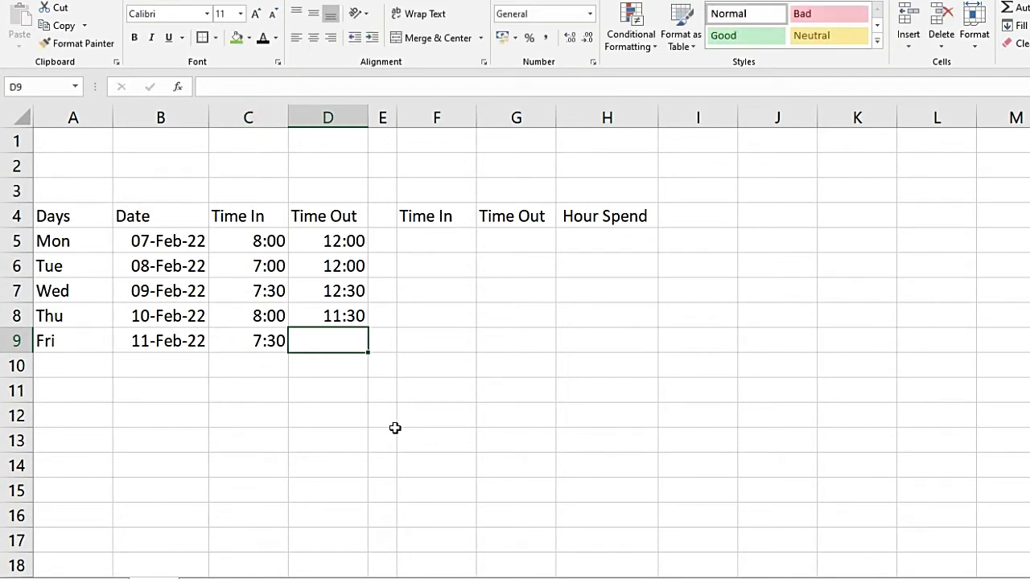
{"action": "type", "text": "12:1"}
{"action": "key", "text": "BackSpace"}
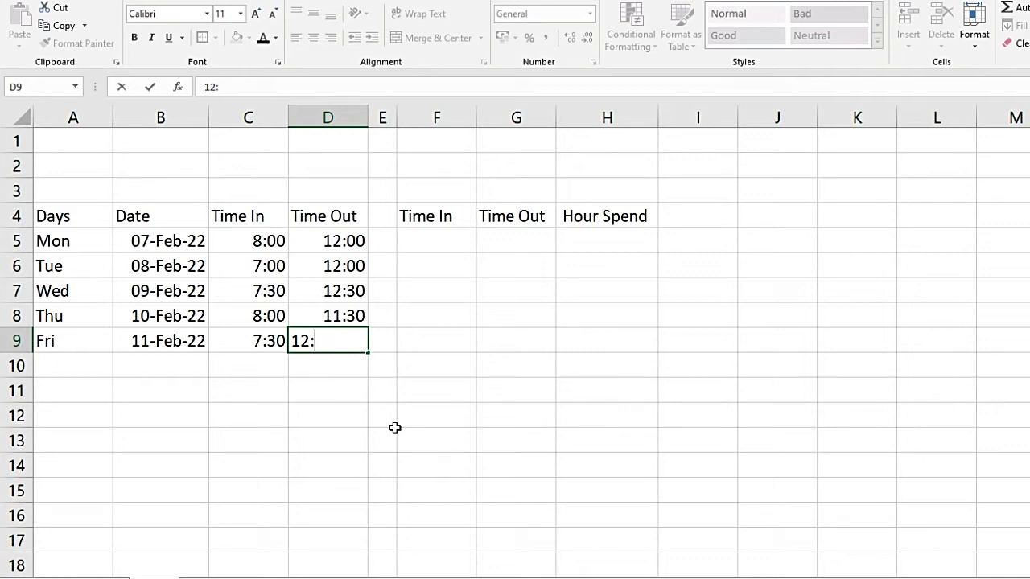
{"action": "type", "text": "30"}
{"action": "key", "text": "ctrl+Return"}
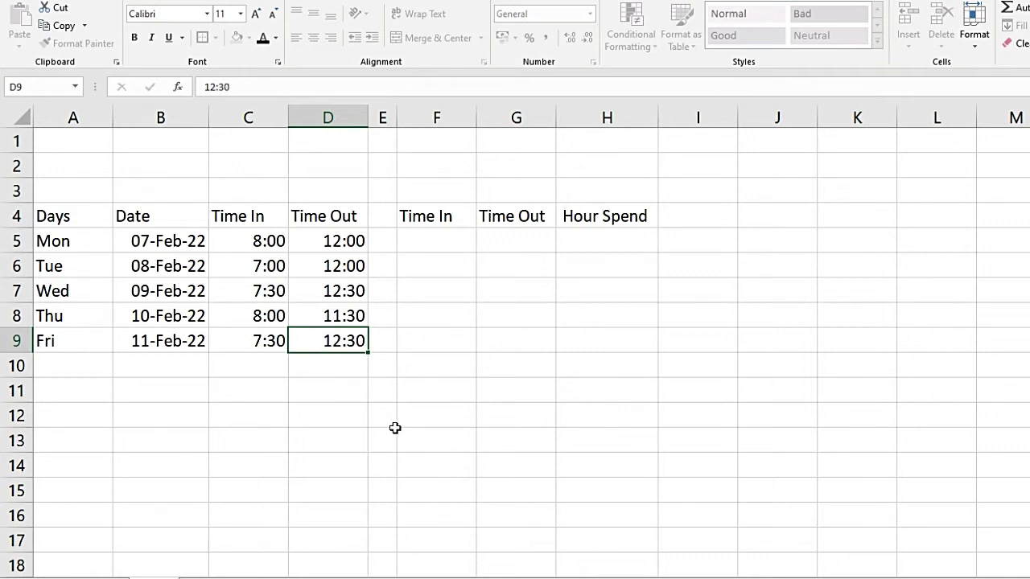
{"action": "key", "text": "Tab"}
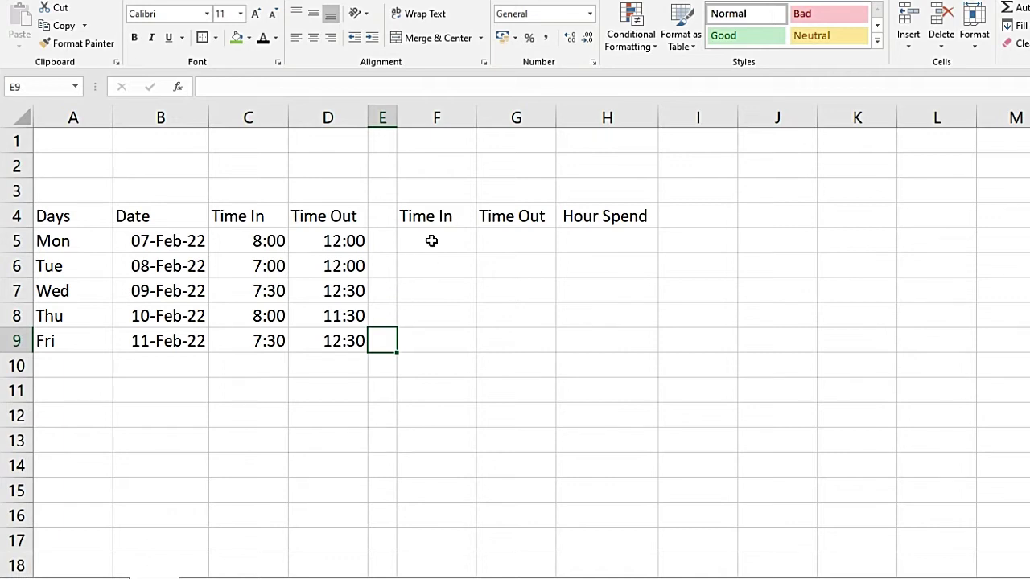
Enter Monday's afternoon times, 13:00 in and 16:30 out, in F5:G5.
{"action": "left_click", "coordinate": [440, 239]}
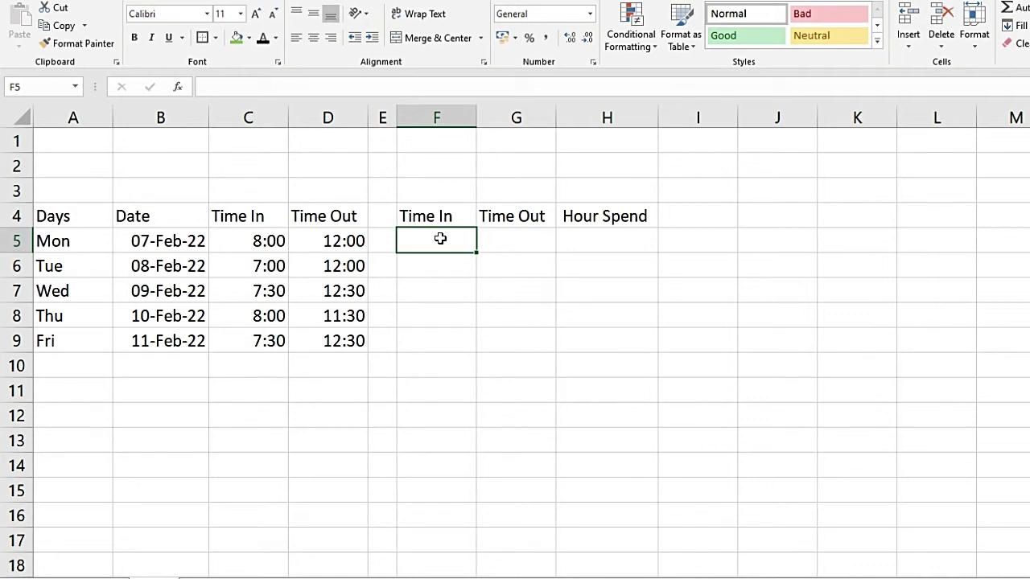
{"action": "type", "text": "13:00"}
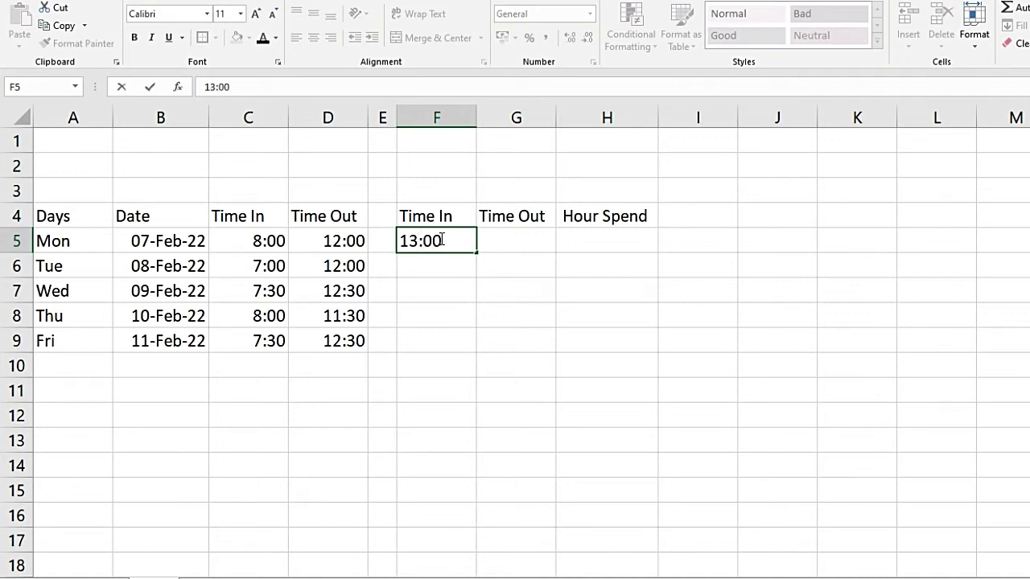
{"action": "key", "text": "Return"}
{"action": "left_click", "coordinate": [511, 233]}
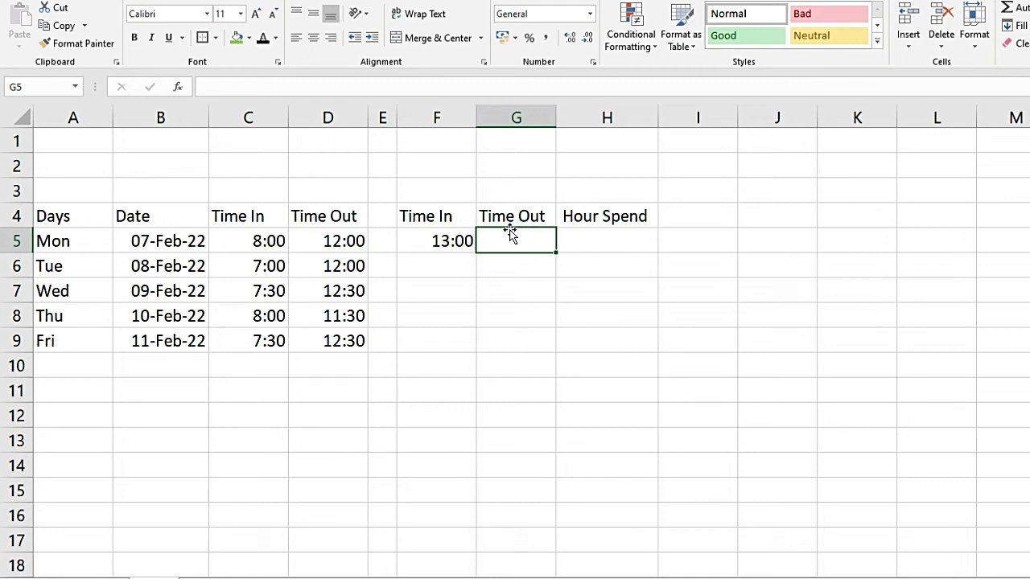
{"action": "type", "text": "1"}
{"action": "type", "text": "2:30"}
{"action": "key", "text": "Tab"}
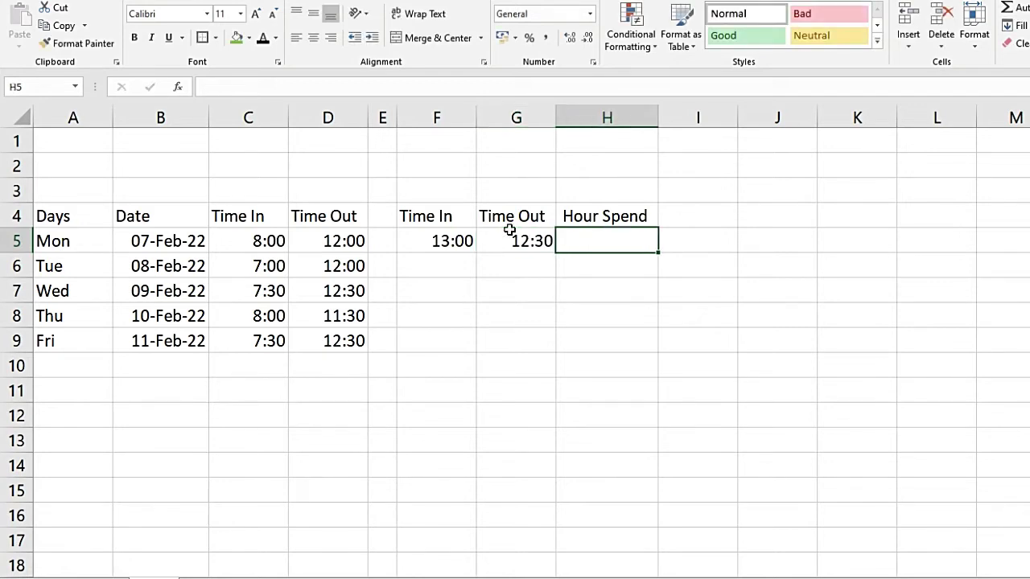
{"action": "left_click", "coordinate": [509, 231]}
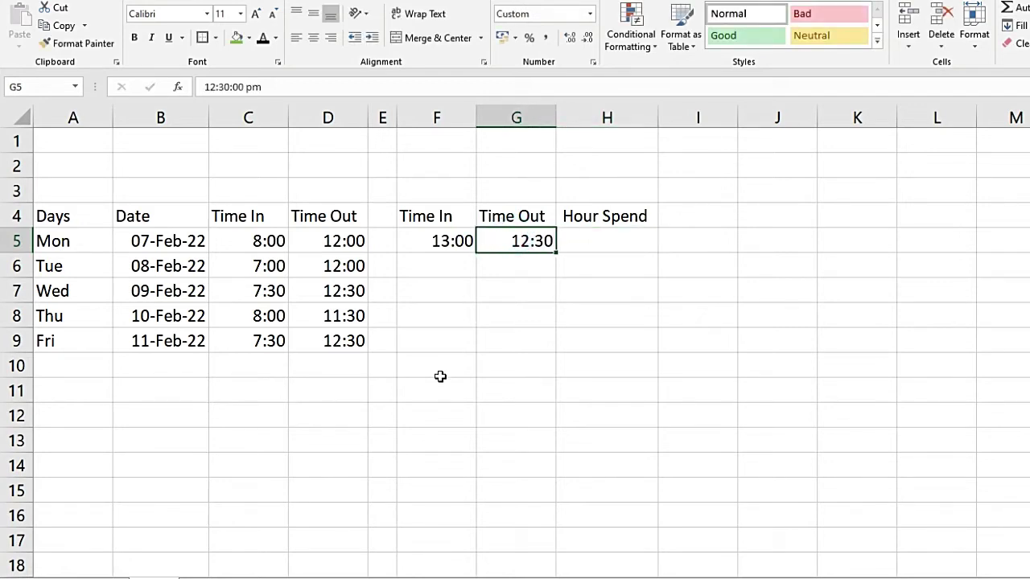
{"action": "type", "text": "1"}
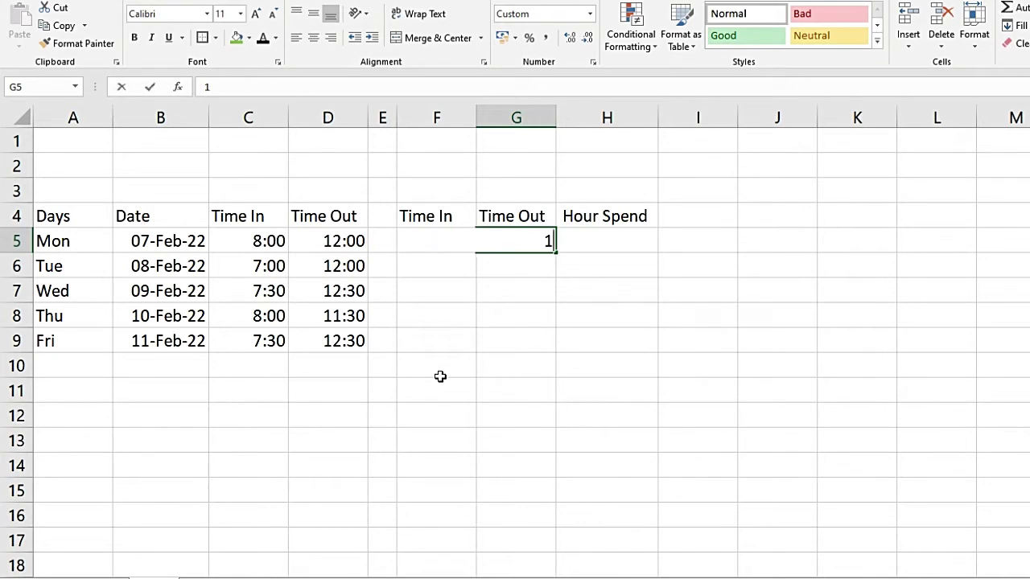
{"action": "type", "text": "6"}
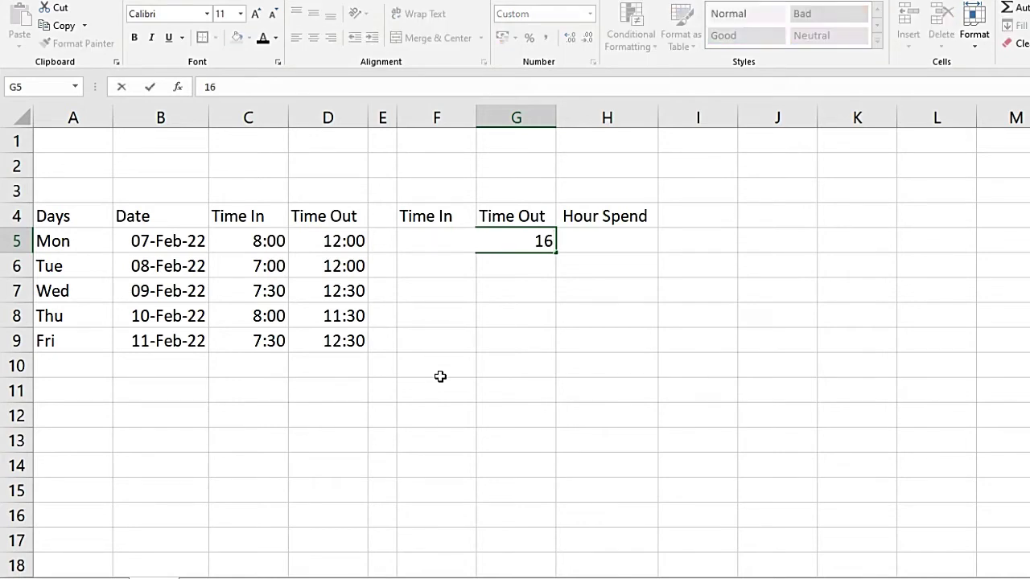
{"action": "type", "text": ":30"}
{"action": "key", "text": "Return"}
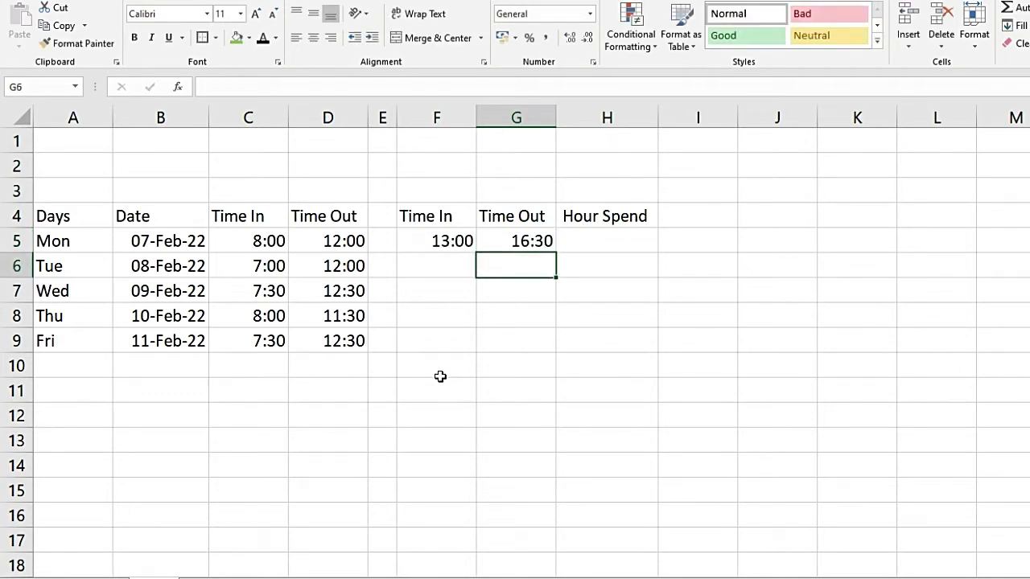
Fill in the remaining afternoon times through Friday, ending at 16:30.
{"action": "left_click", "coordinate": [440, 271]}
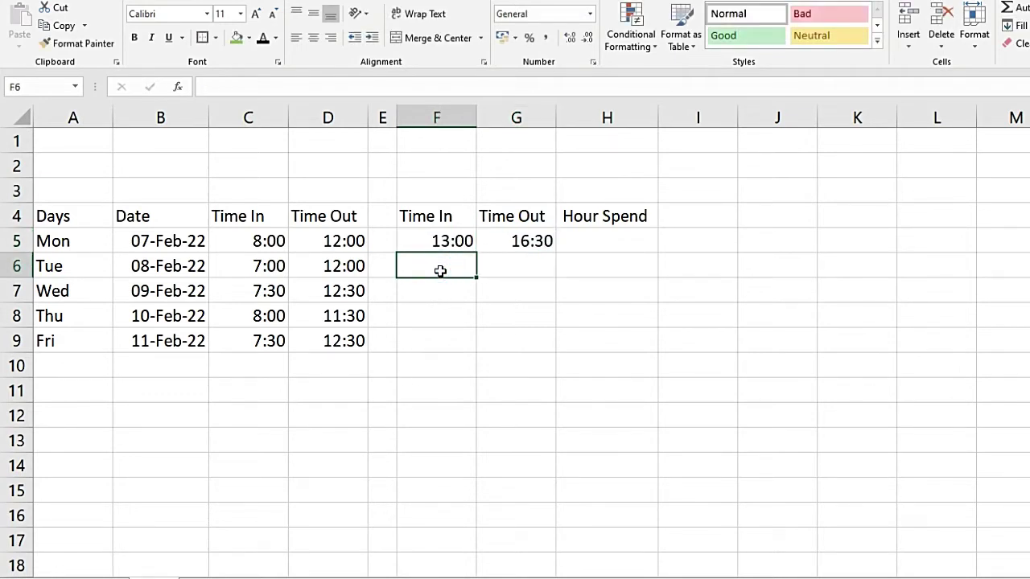
{"action": "type", "text": "12"}
{"action": "type", "text": ":3"}
{"action": "type", "text": "6"}
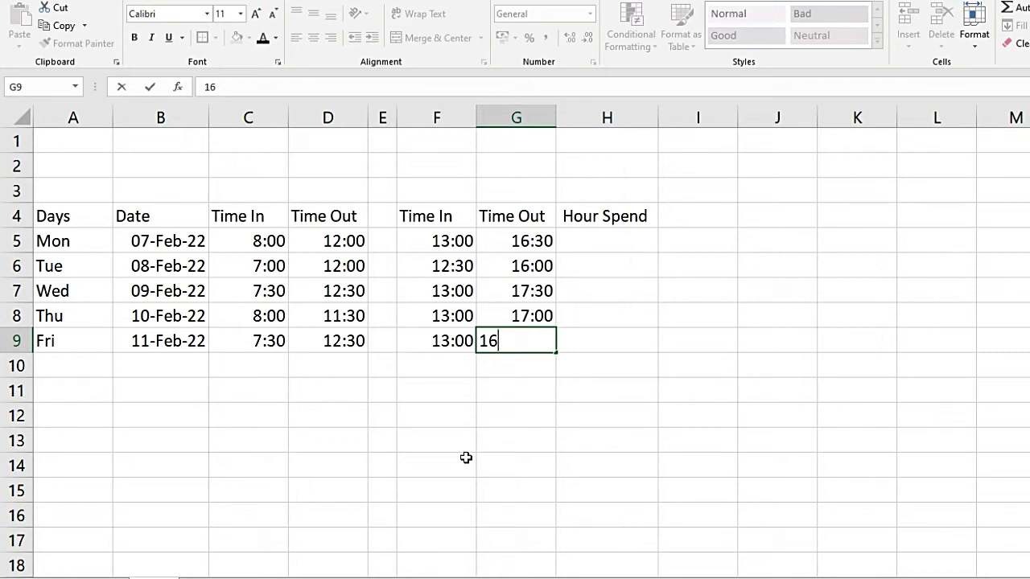
{"action": "type", "text": ":"}
{"action": "type", "text": "30"}
{"action": "key", "text": "Return"}
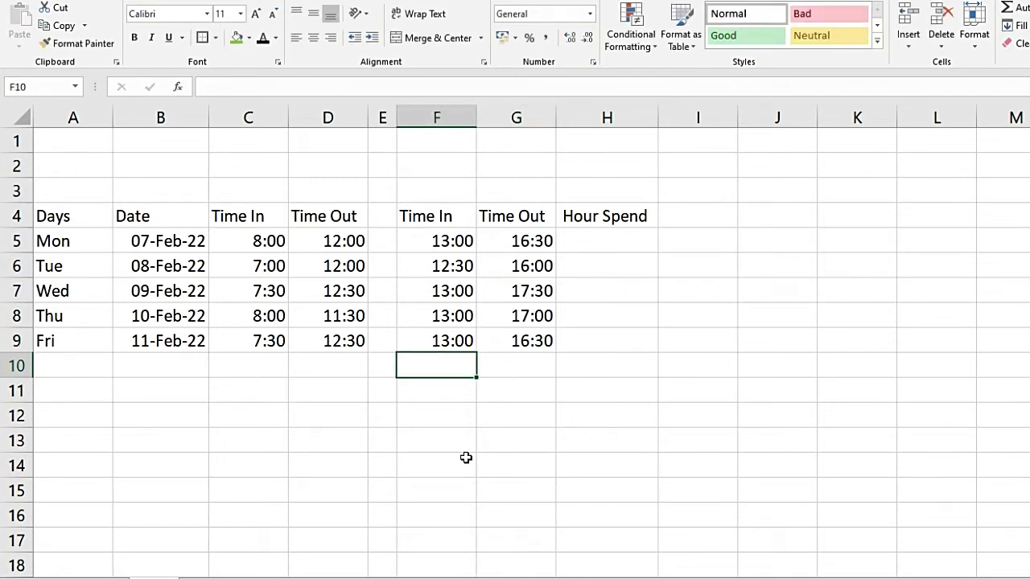
{"action": "left_click", "coordinate": [599, 239]}
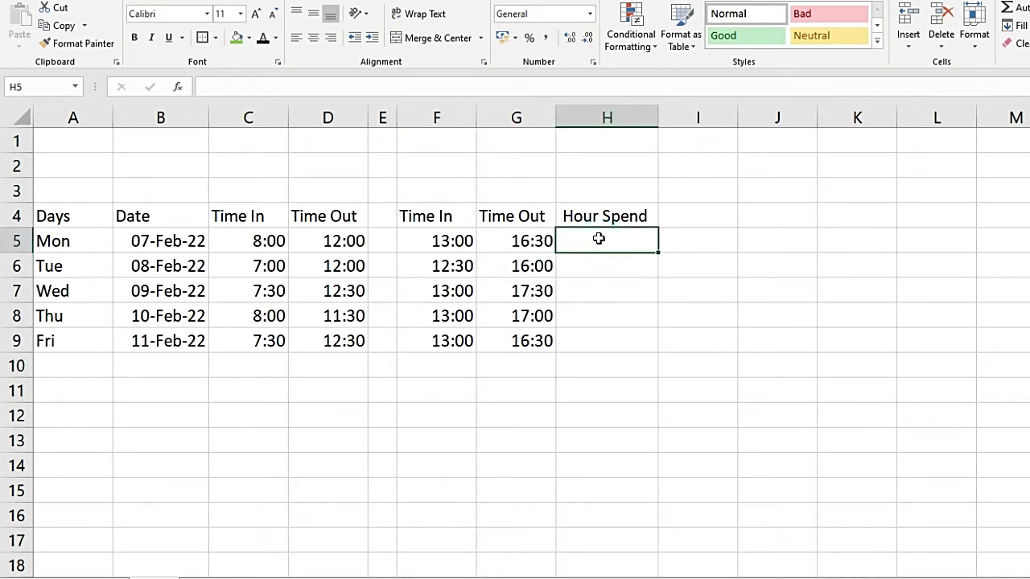
Begin Monday's Hour Spend formula in H5 with the morning span (D5-C5).
{"action": "type", "text": "=("}
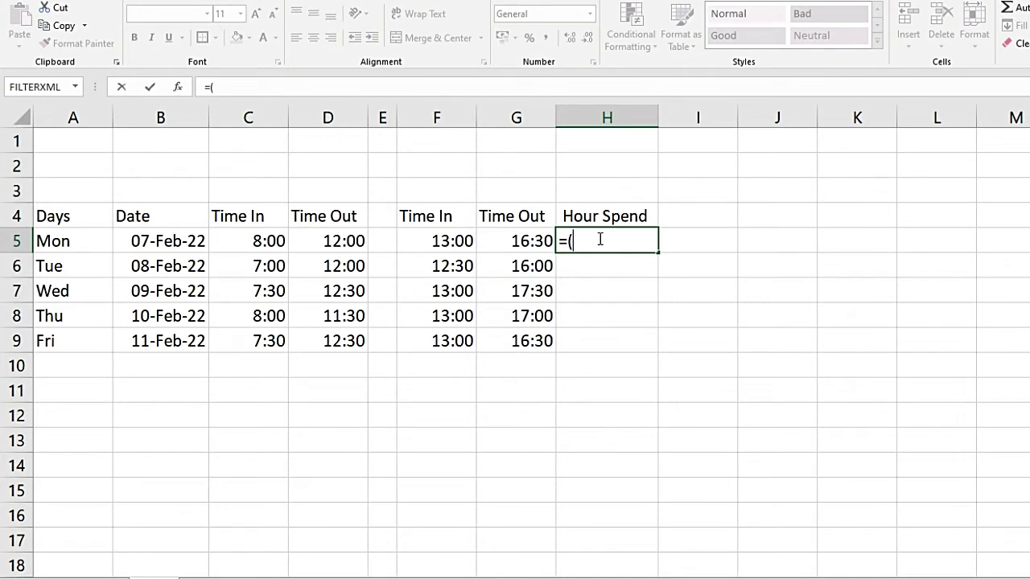
{"action": "left_click", "coordinate": [338, 233]}
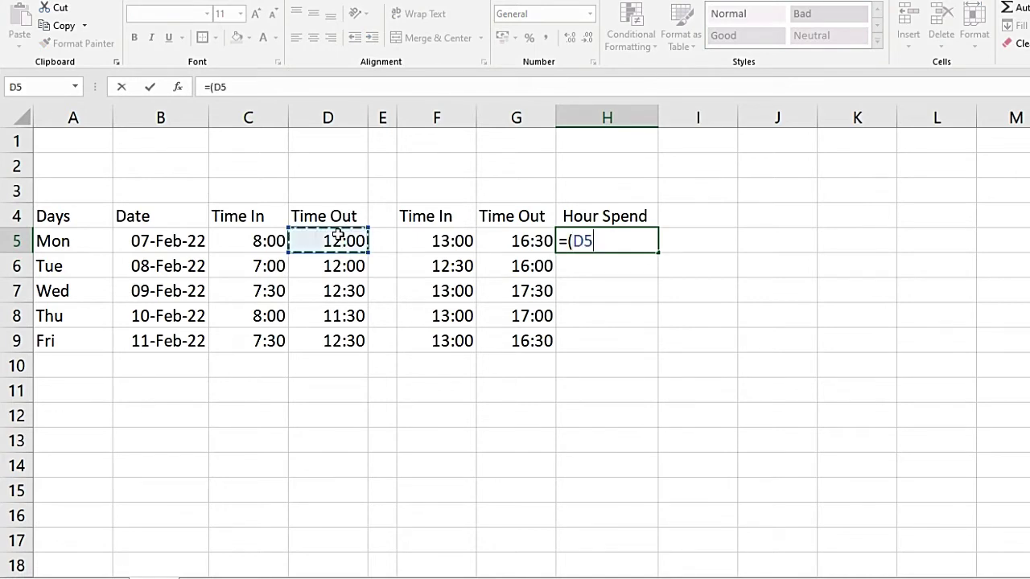
{"action": "type", "text": "-"}
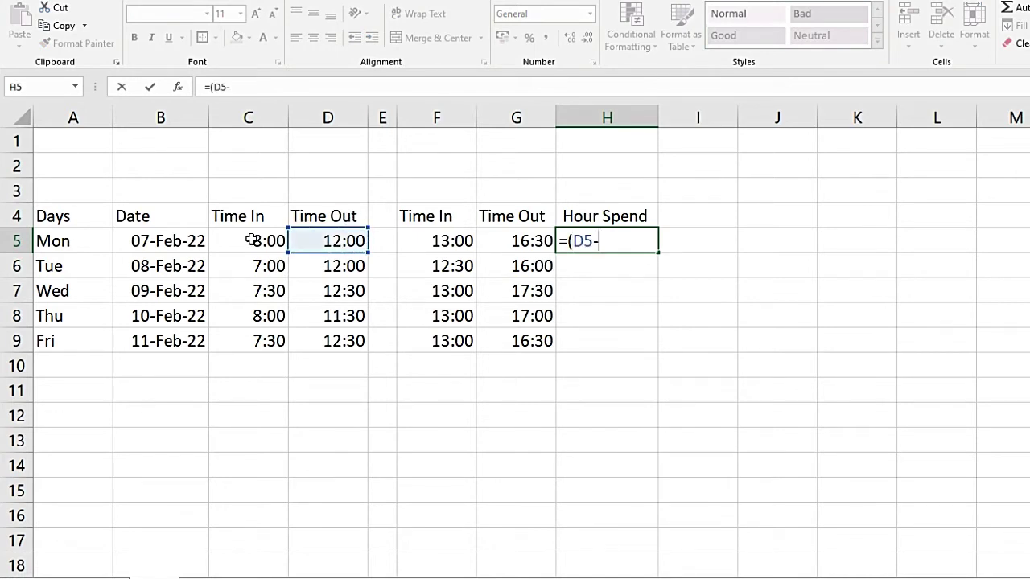
{"action": "left_click", "coordinate": [252, 241]}
{"action": "type", "text": ")"}
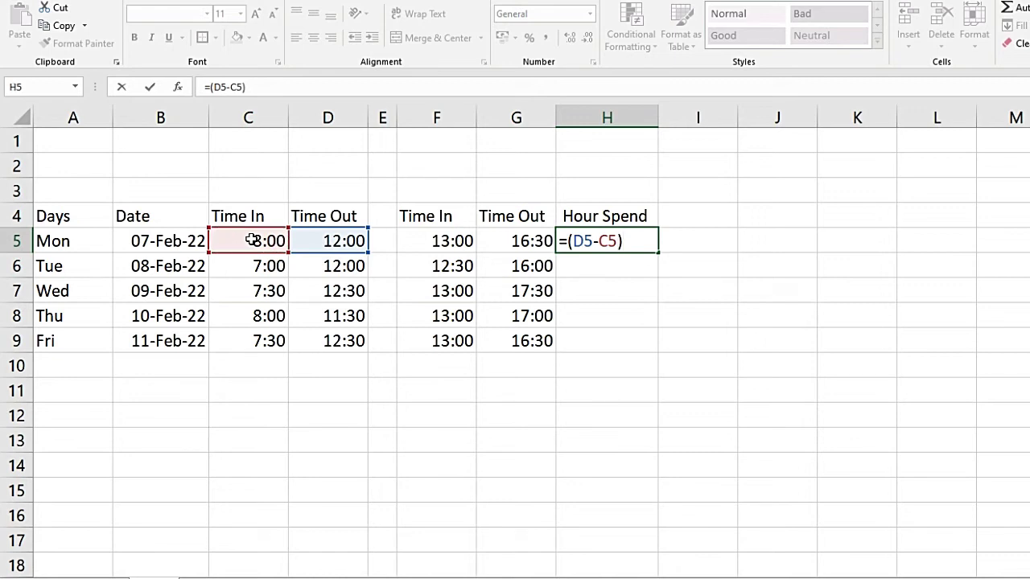
{"action": "type", "text": "="}
{"action": "key", "text": "BackSpace"}
{"action": "type", "text": "+"}
Add the afternoon span (G5-F5) for 7:30 hours, then fill the formula down to H9.
{"action": "left_click", "coordinate": [500, 241]}
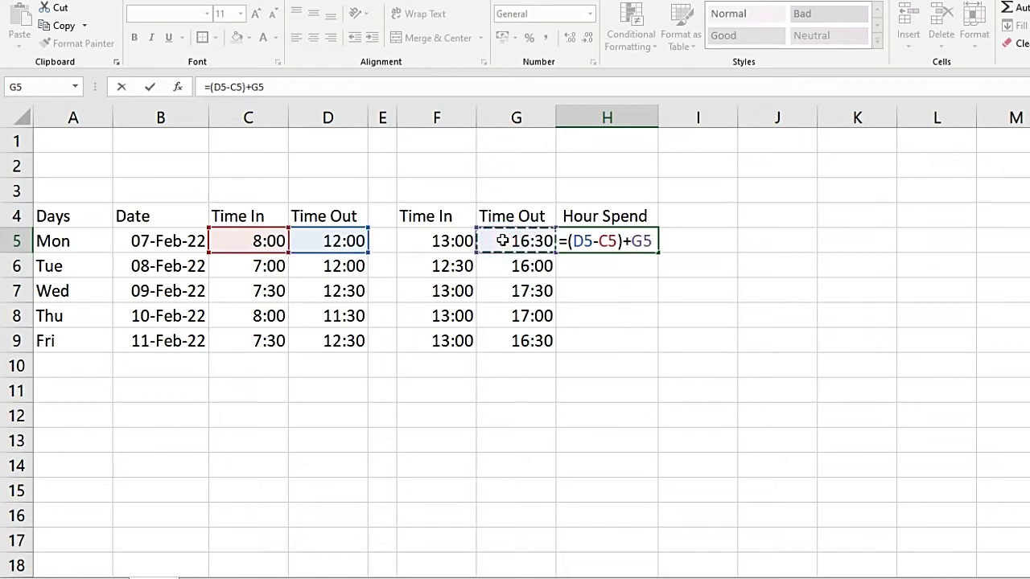
{"action": "key", "text": "BackSpace"}
{"action": "key", "text": "BackSpace"}
{"action": "type", "text": "("}
{"action": "left_click", "coordinate": [523, 244]}
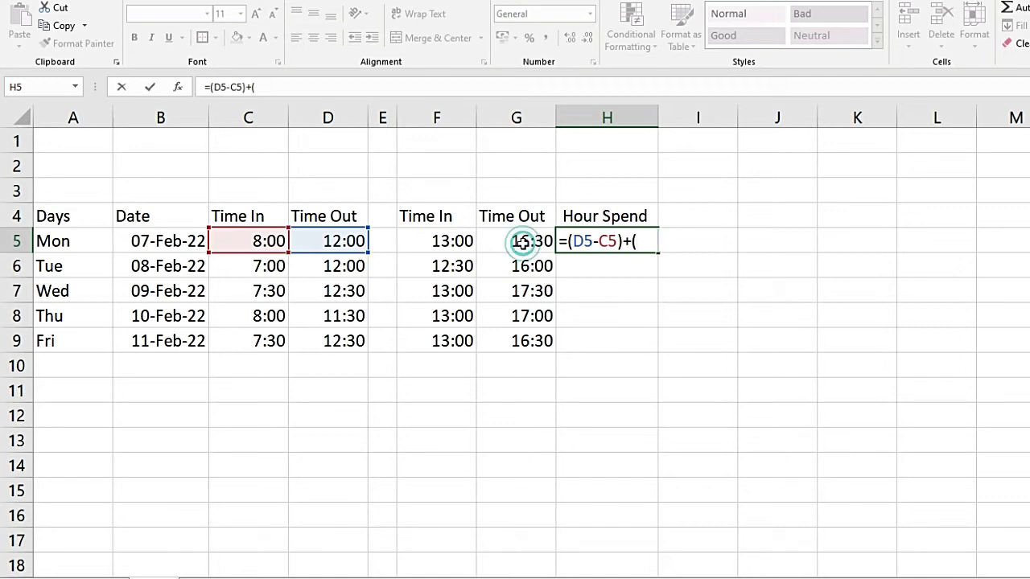
{"action": "type", "text": "G5-"}
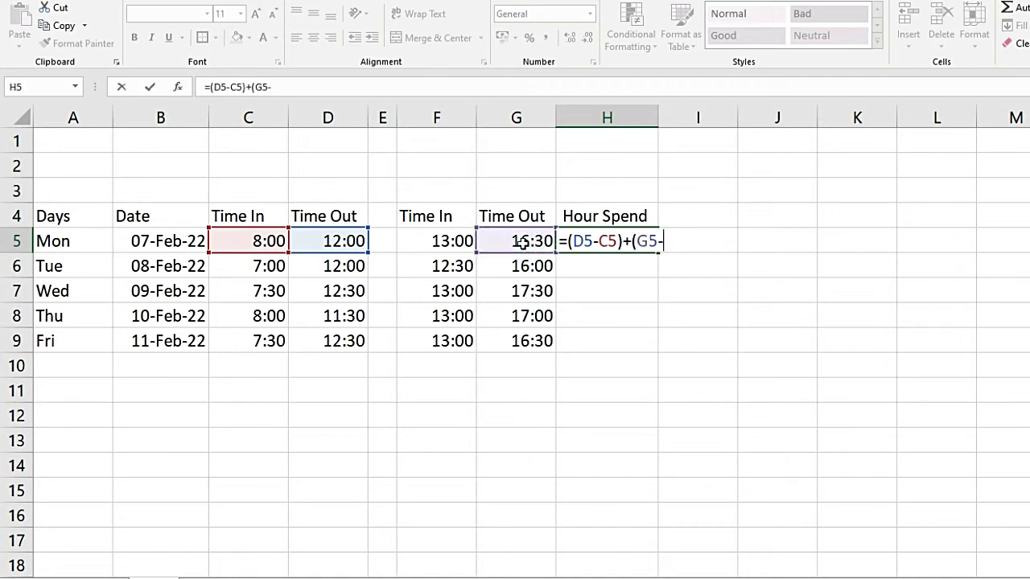
{"action": "left_click", "coordinate": [422, 243]}
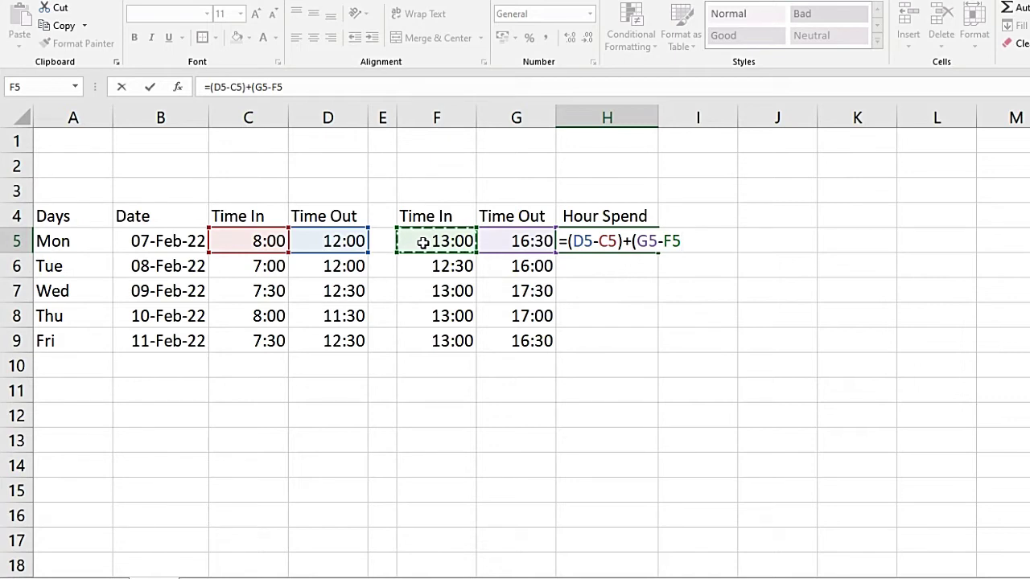
{"action": "type", "text": ")"}
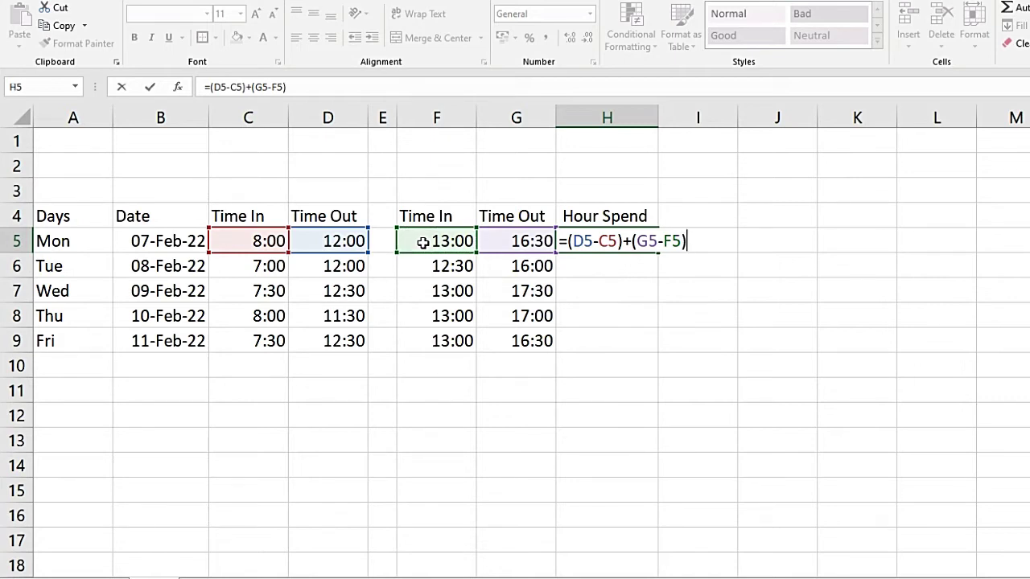
{"action": "key", "text": "Return"}
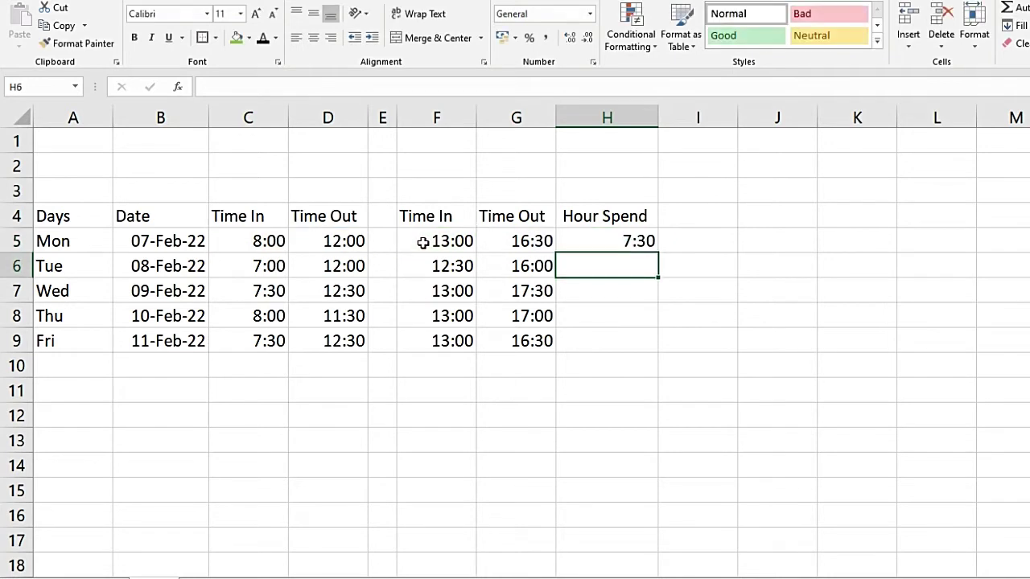
{"action": "left_click", "coordinate": [602, 242]}
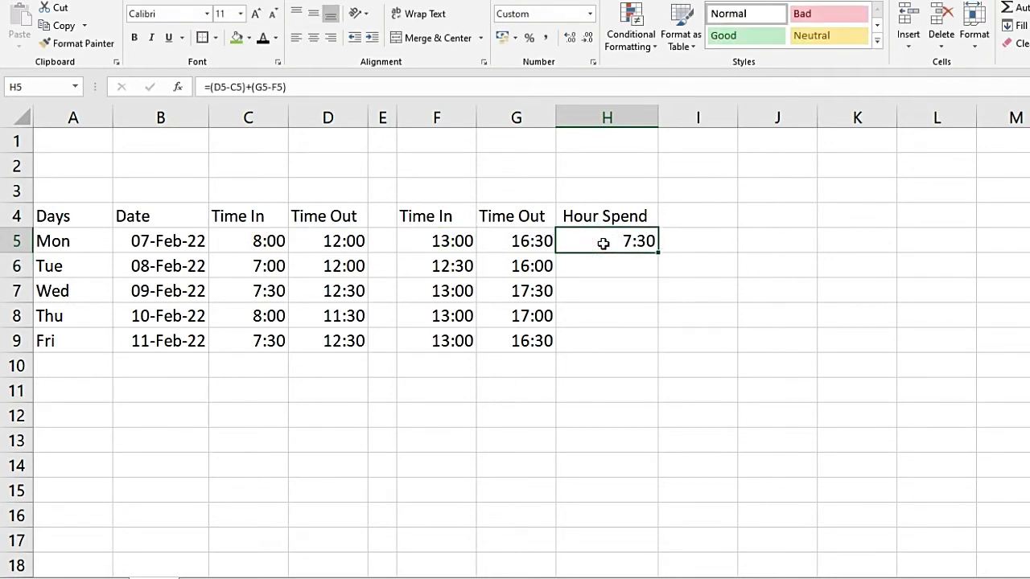
{"action": "double_click", "coordinate": [661, 254]}
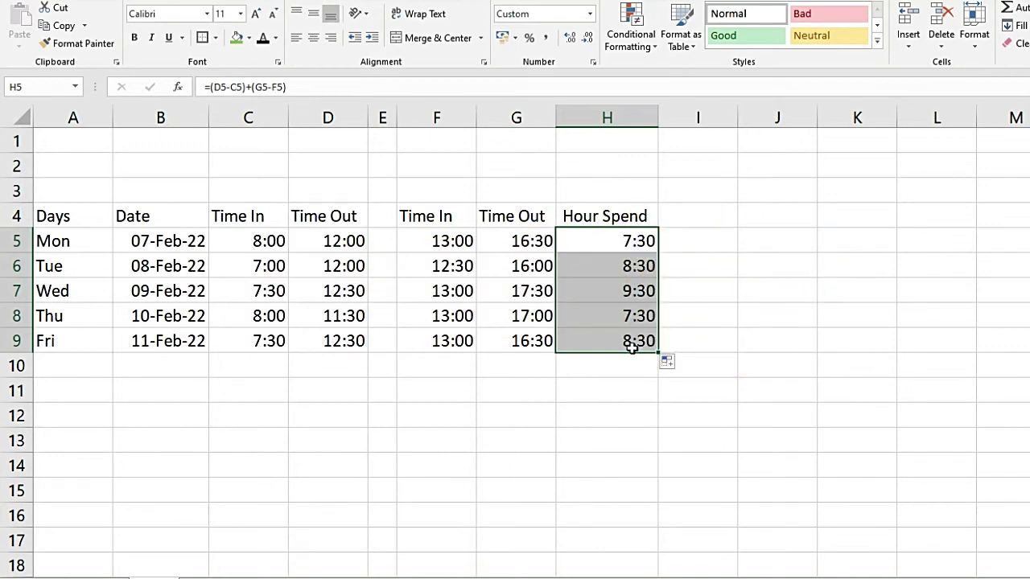
Change Monday's morning Time In in C5 from 8:00 to 7:00.
{"action": "left_click", "coordinate": [694, 414]}
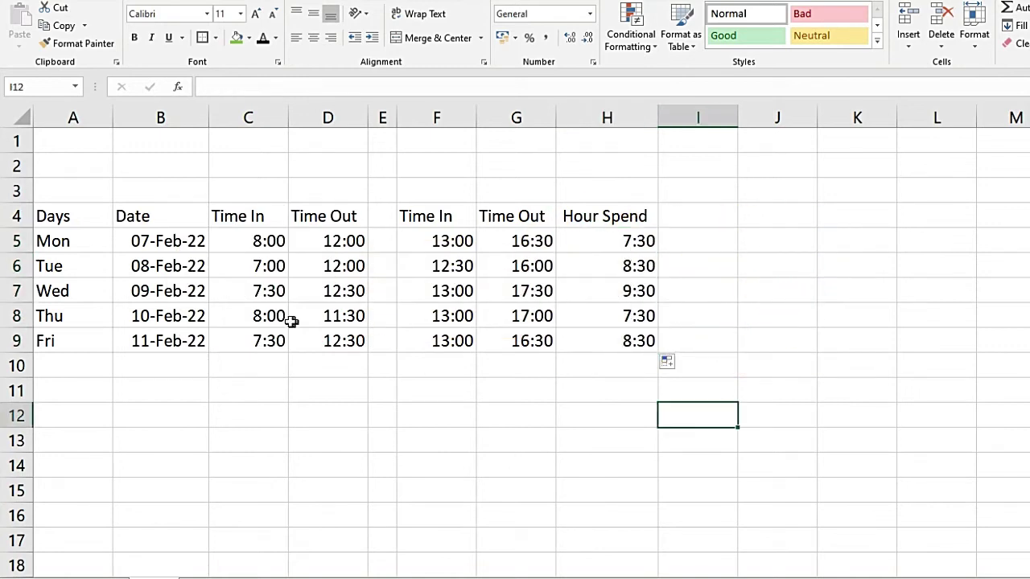
{"action": "double_click", "coordinate": [264, 268]}
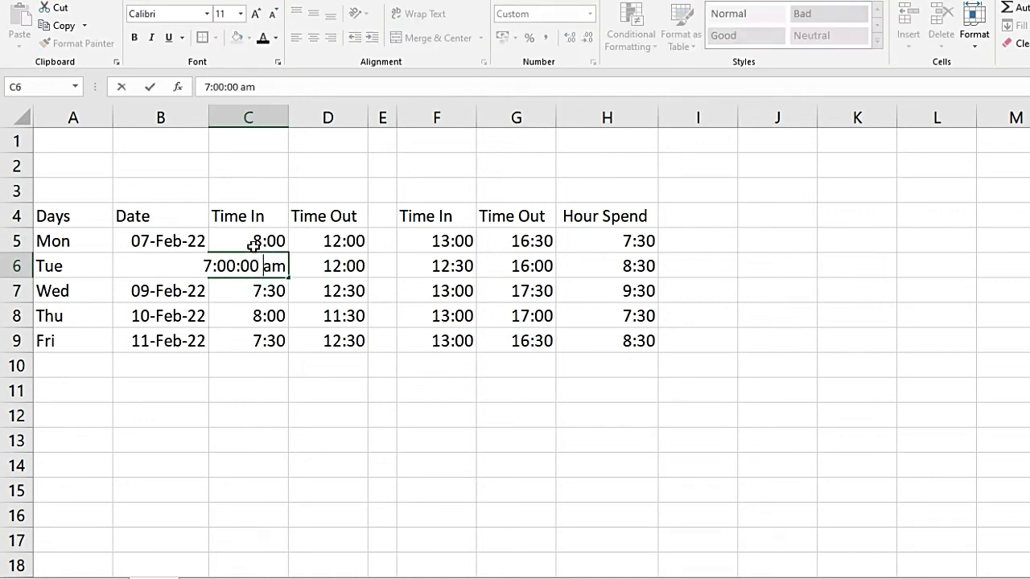
{"action": "double_click", "coordinate": [263, 241]}
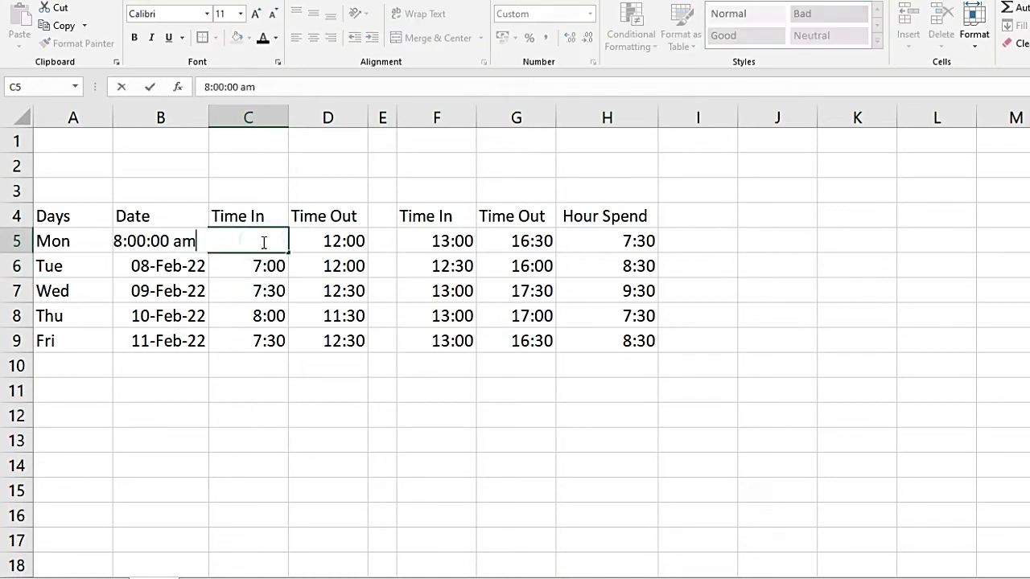
{"action": "left_click", "coordinate": [117, 240]}
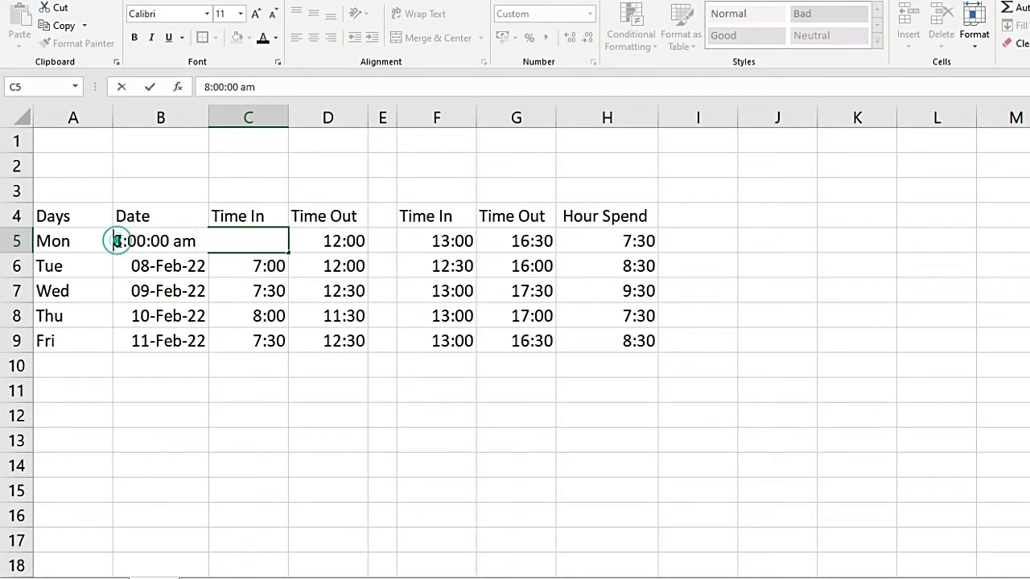
{"action": "key", "text": "BackSpace"}
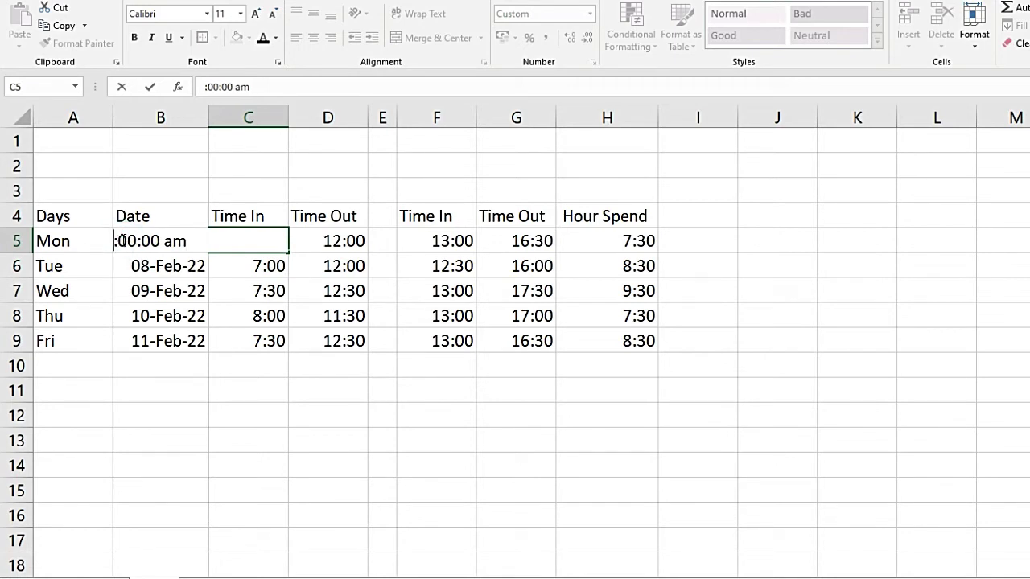
{"action": "type", "text": "7"}
{"action": "key", "text": "Tab"}
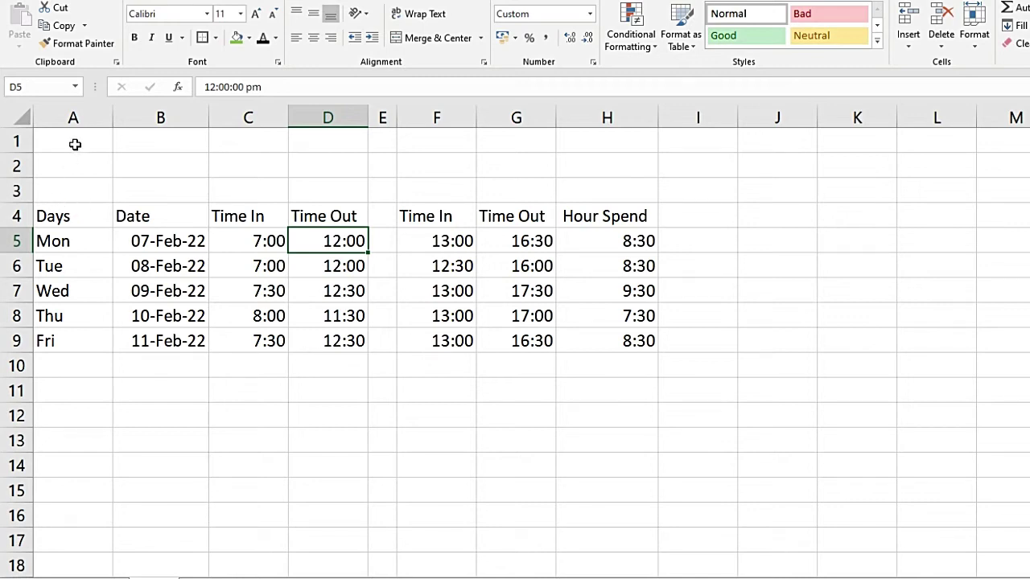
Insert a blank column A so the table shifts right to start at column B.
{"action": "left_click", "coordinate": [74, 117]}
{"action": "key", "text": "ctrl+shift+plus"}
{"action": "left_click", "coordinate": [683, 464]}
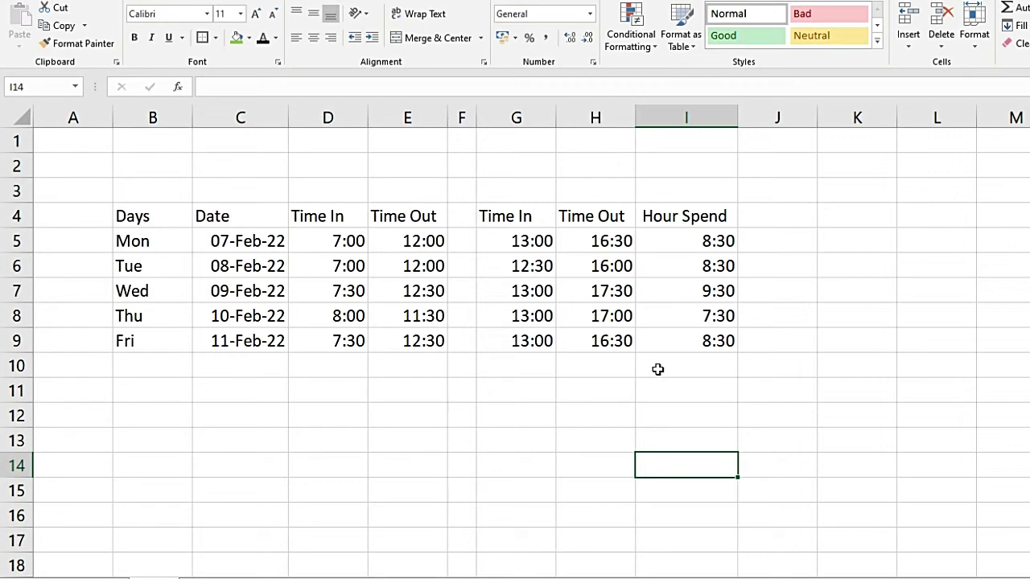
Start a 'Total' label in H10, then erase the mistyped characters.
{"action": "left_click", "coordinate": [657, 369]}
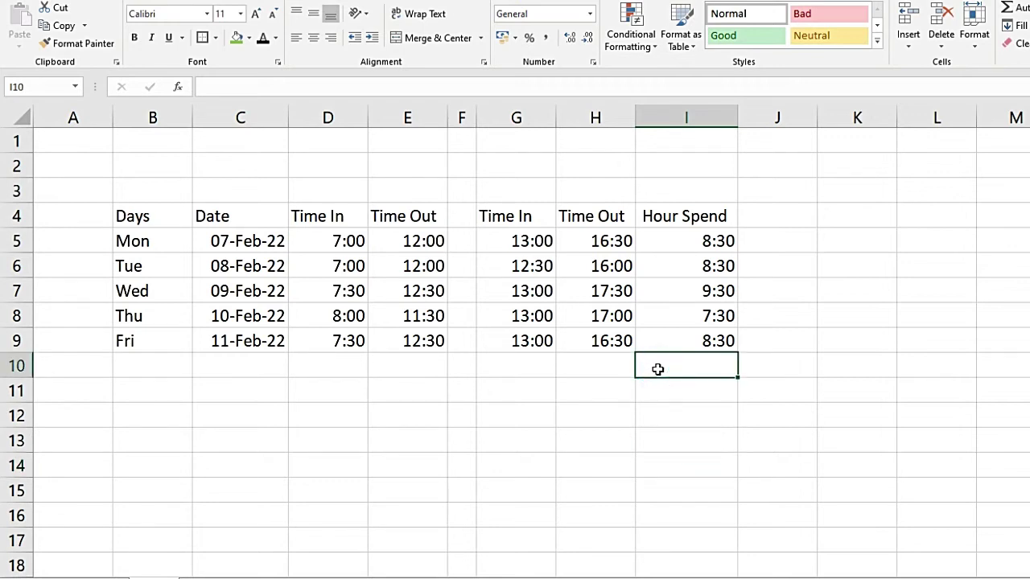
{"action": "left_click", "coordinate": [613, 367]}
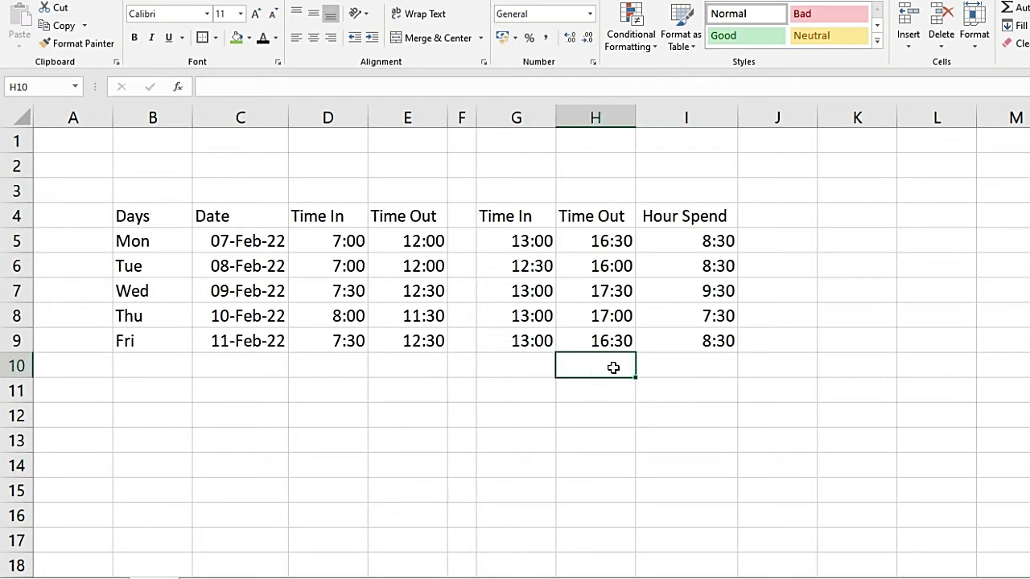
{"action": "type", "text": "Tpt;a"}
{"action": "key", "text": "BackSpace"}
{"action": "key", "text": "BackSpace"}
{"action": "key", "text": "BackSpace"}
{"action": "key", "text": "BackSpace"}
{"action": "type", "text": "otal"}
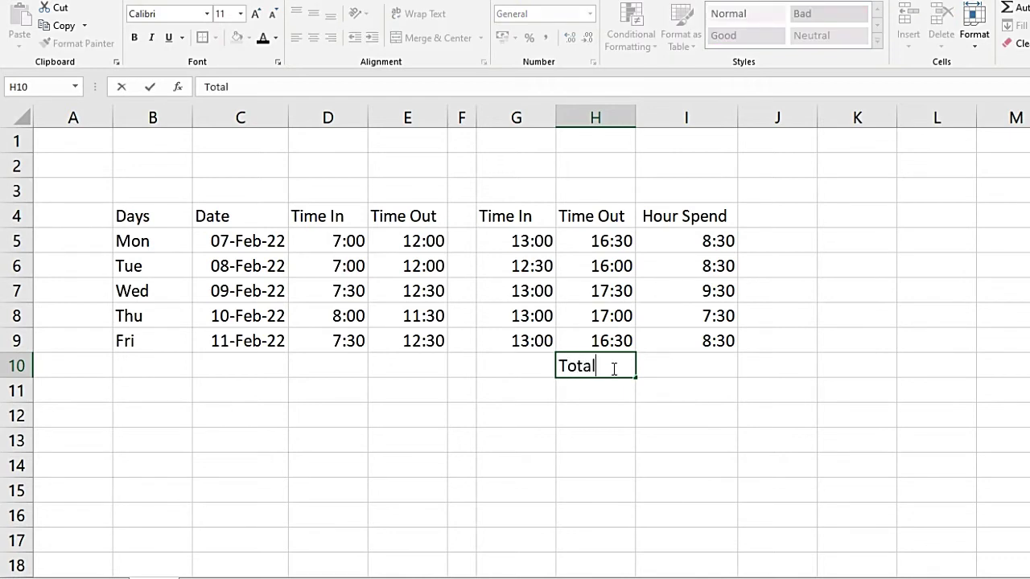
{"action": "key", "text": "BackSpace"}
{"action": "key", "text": "BackSpace"}
{"action": "key", "text": "BackSpace"}
{"action": "key", "text": "BackSpace"}
{"action": "key", "text": "BackSpace"}
{"action": "key", "text": "BackSpace"}
Enter 'Total Weekly Hrs Spend' in G10 and begin =sum( in I10.
{"action": "left_click", "coordinate": [510, 364]}
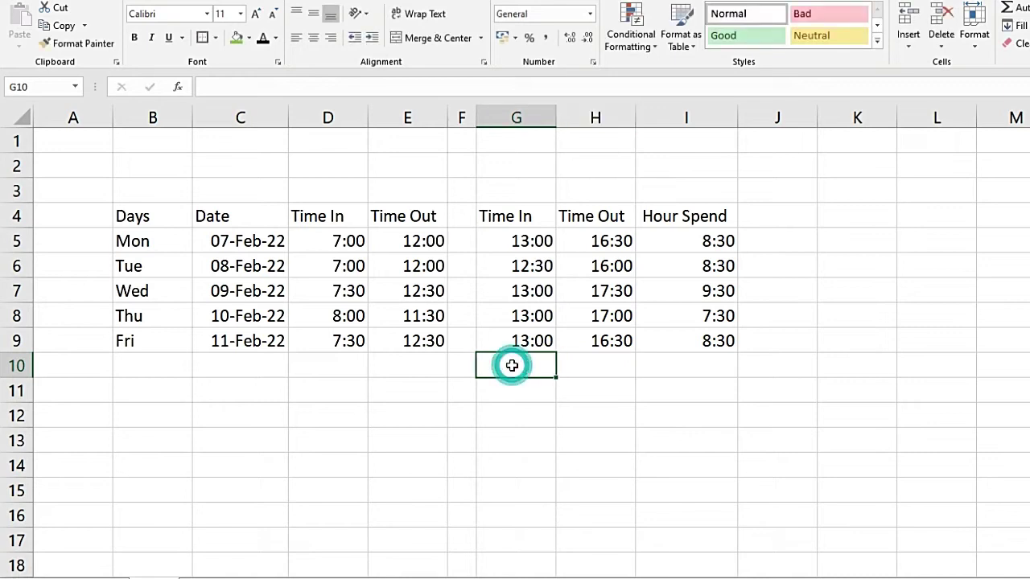
{"action": "left_click", "coordinate": [577, 366]}
{"action": "left_click", "coordinate": [531, 360]}
{"action": "type", "text": "Total Weekly Hrs Spend"}
{"action": "key", "text": "Tab"}
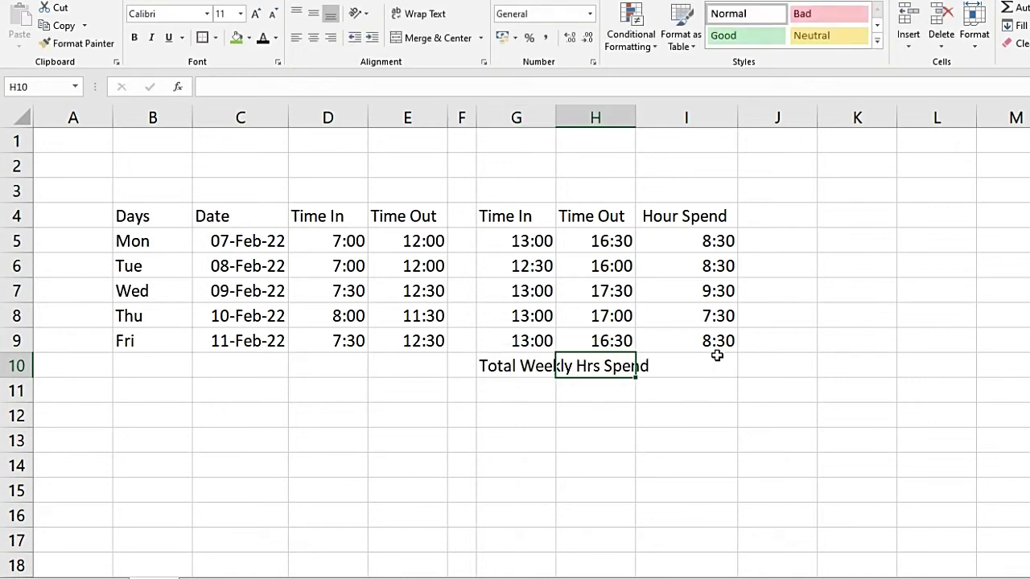
{"action": "left_click", "coordinate": [716, 356]}
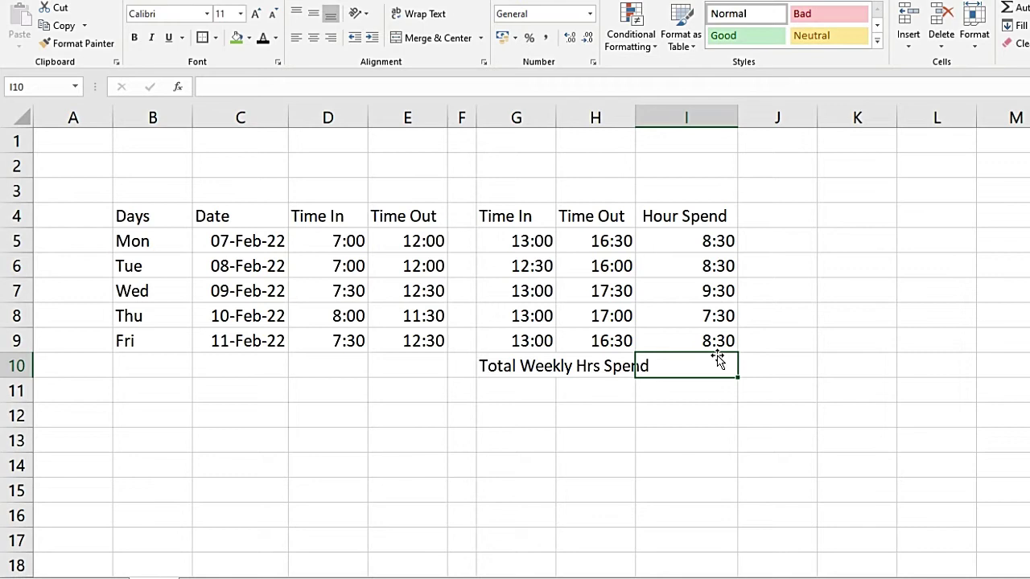
{"action": "type", "text": "=sum("}
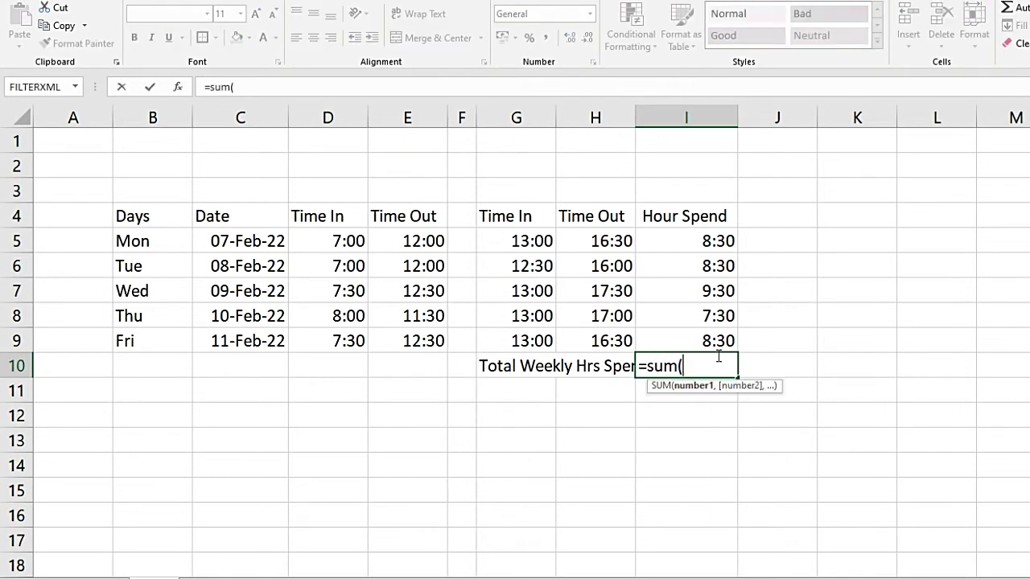
Complete the formula as =SUM(I5:I9) so I10 shows 18:30.
{"action": "left_click", "coordinate": [686, 241]}
{"action": "left_click_drag", "start_coordinate": [686, 252], "coordinate": [686, 351]}
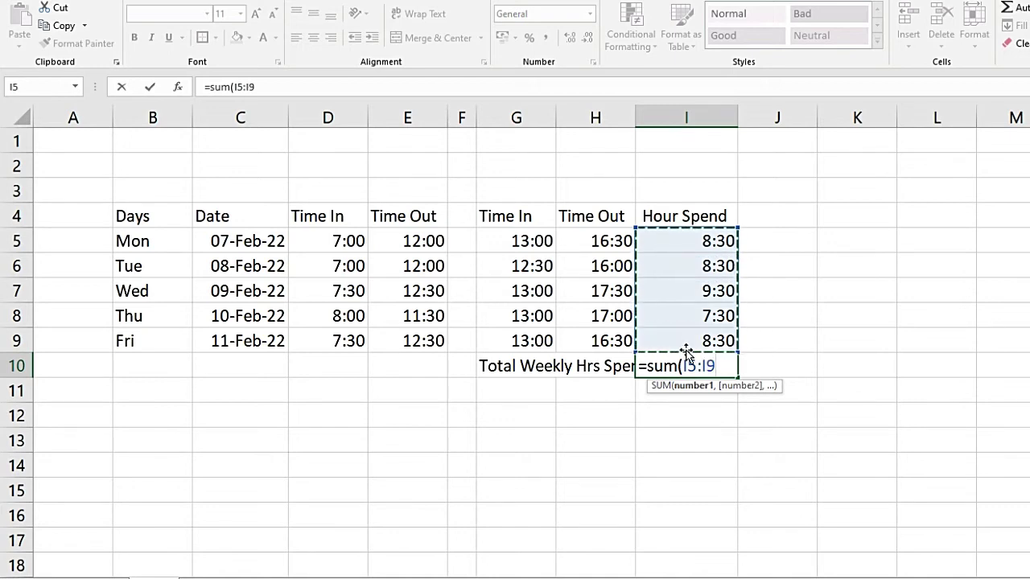
{"action": "type", "text": ")"}
{"action": "key", "text": "Return"}
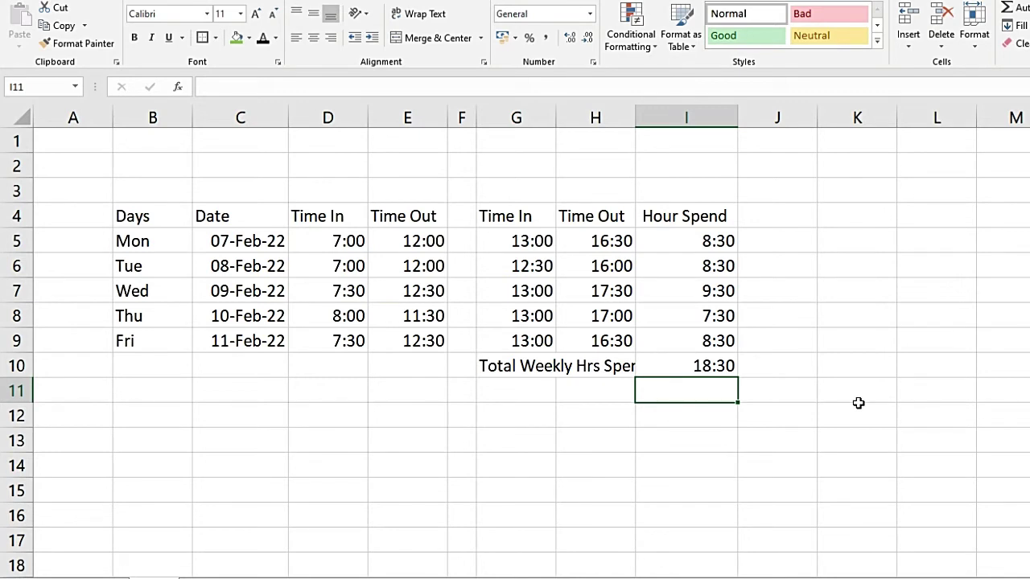
{"action": "left_click", "coordinate": [694, 362]}
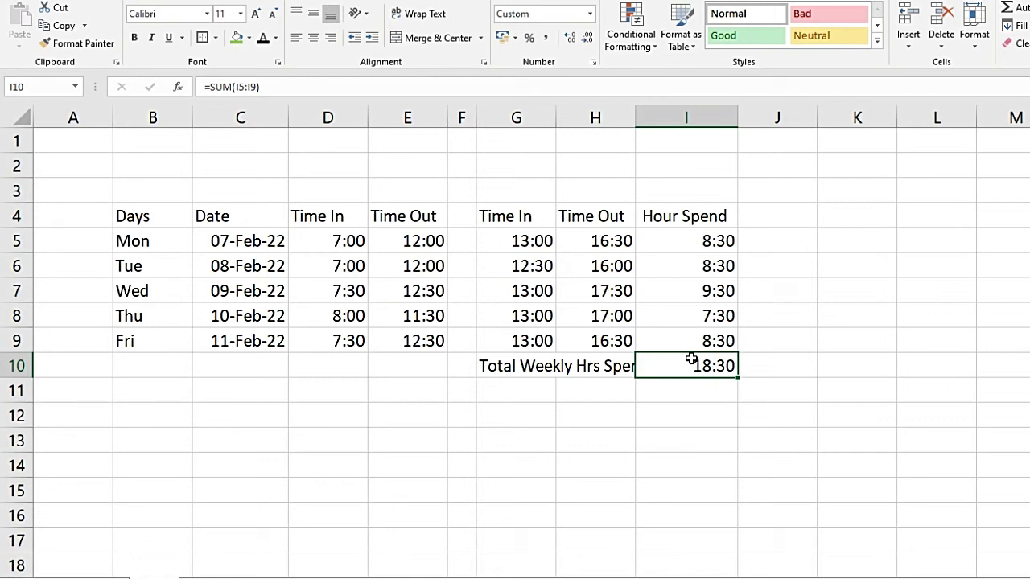
{"action": "key", "text": "ctrl+1"}
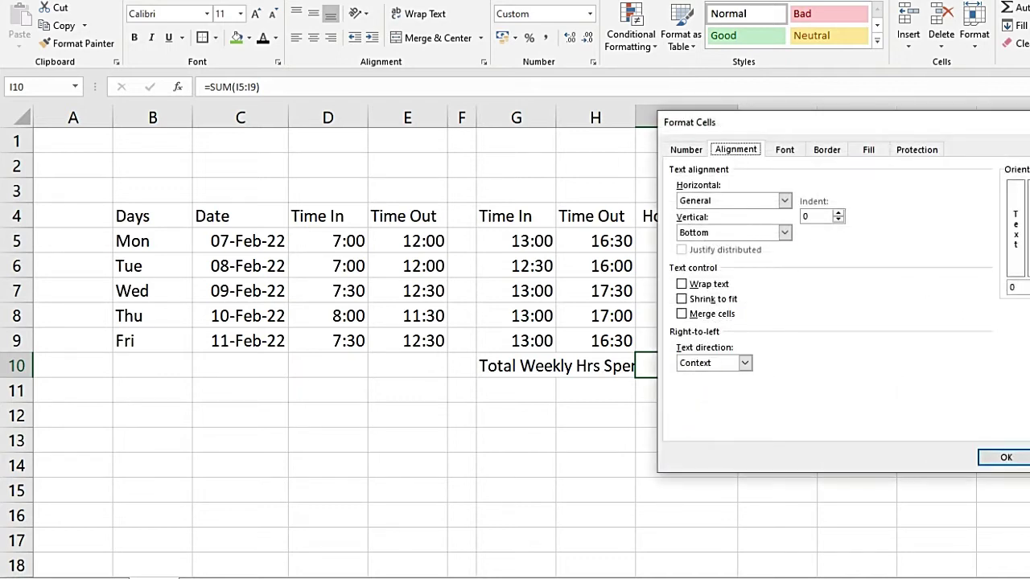
Give I10 the 37:30:55 Time format with English (United States) locale, showing 42:30:00.
{"action": "left_click", "coordinate": [1005, 457]}
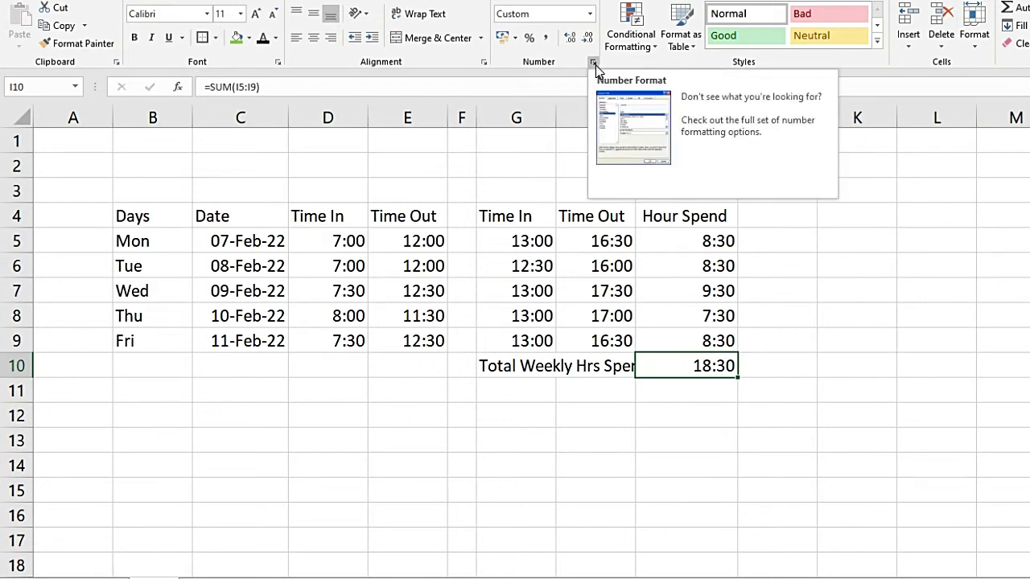
{"action": "left_click", "coordinate": [596, 65]}
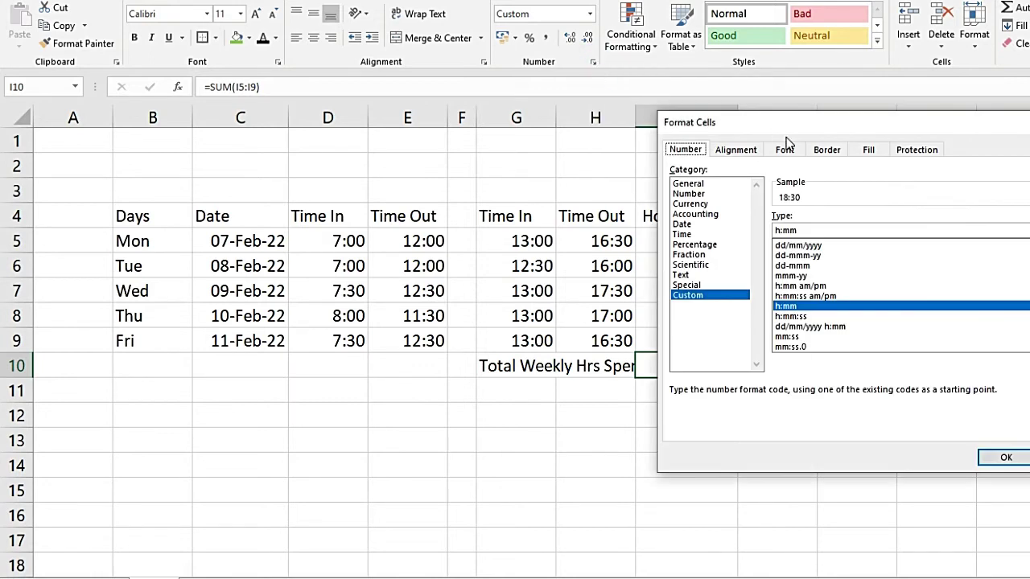
{"action": "left_click", "coordinate": [681, 234]}
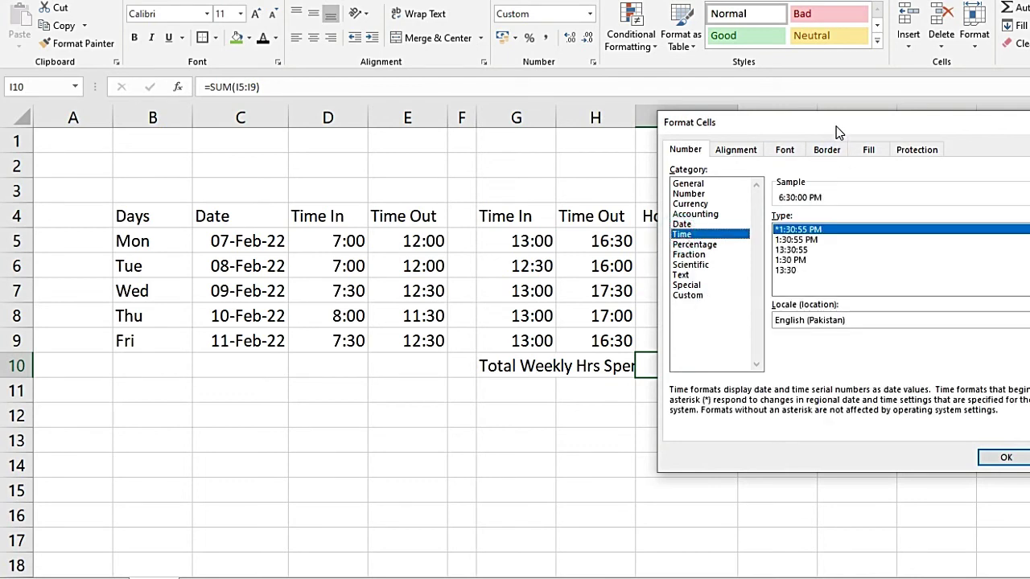
{"action": "left_click_drag", "start_coordinate": [836, 126], "coordinate": [946, 134]}
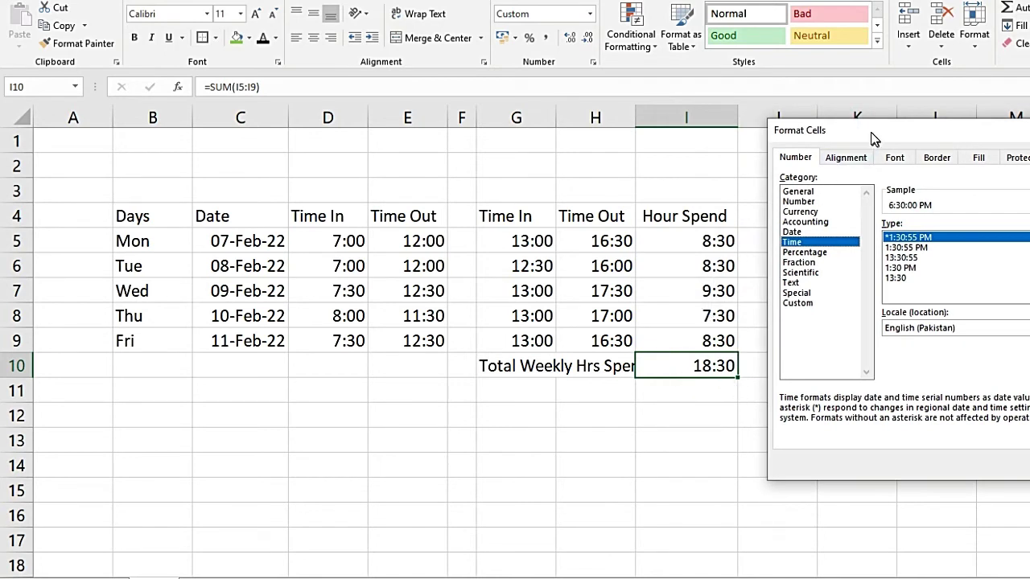
{"action": "left_click_drag", "start_coordinate": [874, 139], "coordinate": [277, 159]}
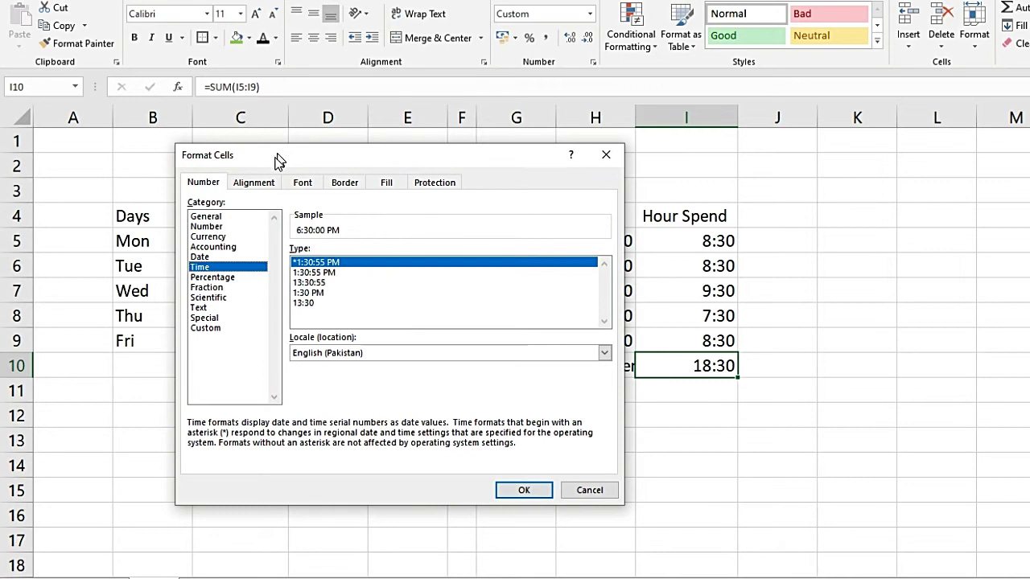
{"action": "left_click", "coordinate": [348, 358]}
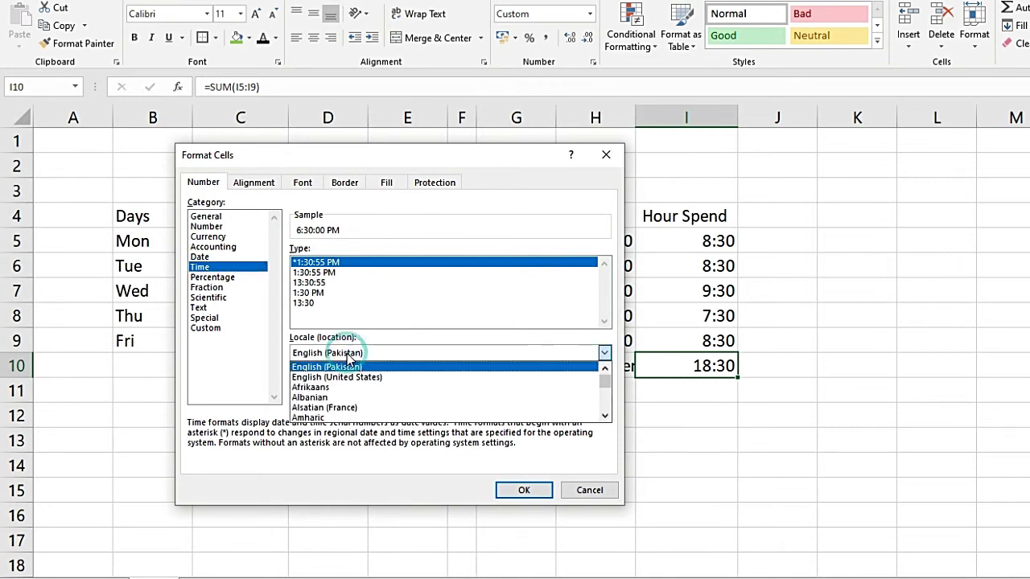
{"action": "left_click", "coordinate": [343, 379]}
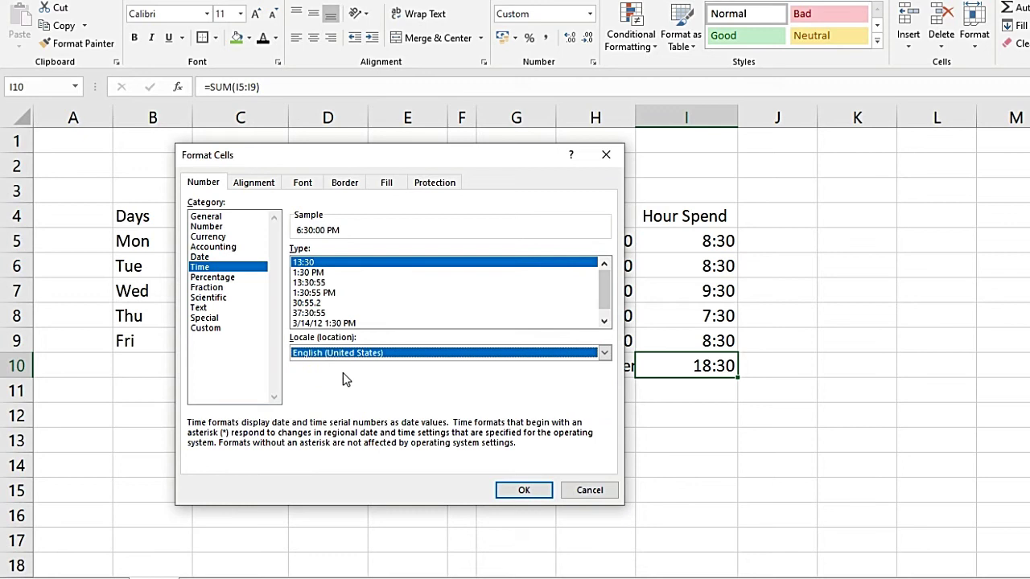
{"action": "left_click", "coordinate": [330, 313]}
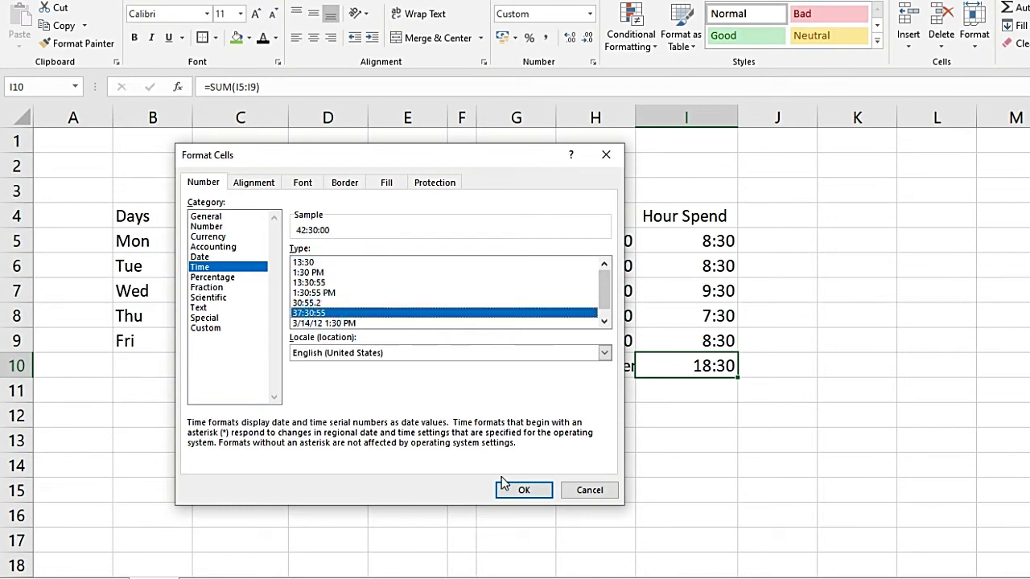
{"action": "left_click", "coordinate": [523, 491]}
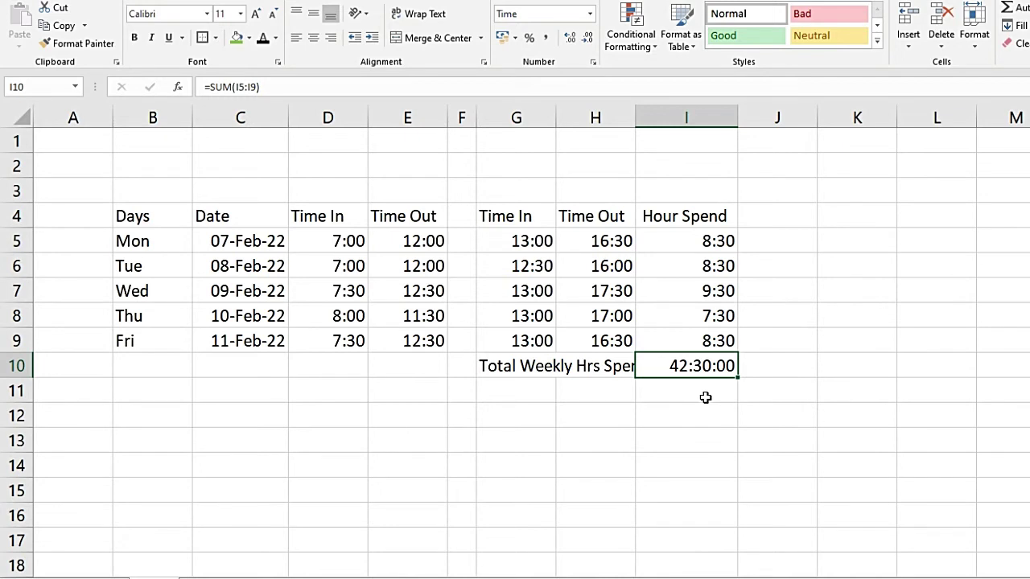
{"action": "left_click", "coordinate": [548, 365]}
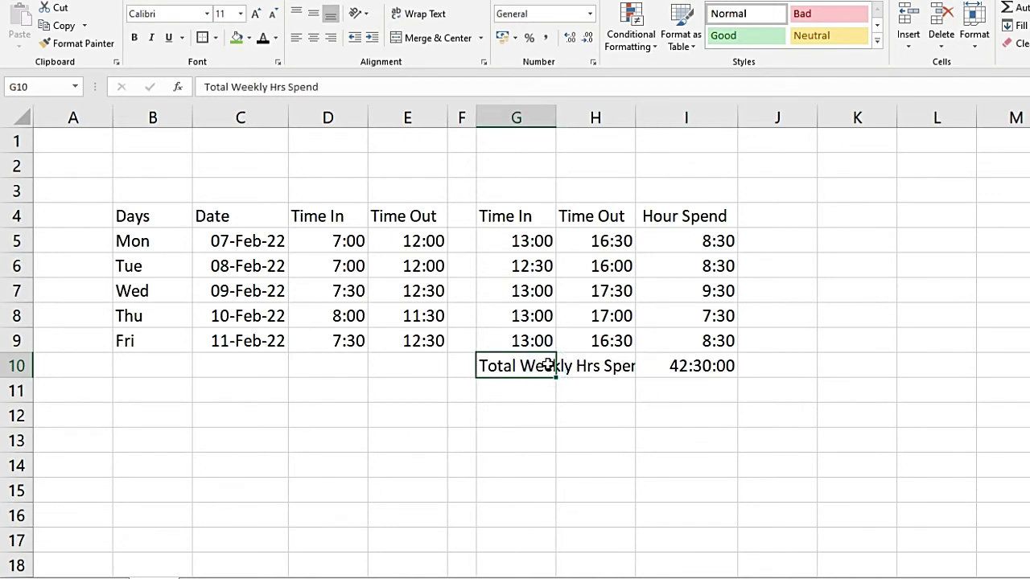
Replace the long total label with 'Total Hrs' in H10.
{"action": "key", "text": "BackSpace"}
{"action": "left_click", "coordinate": [584, 417]}
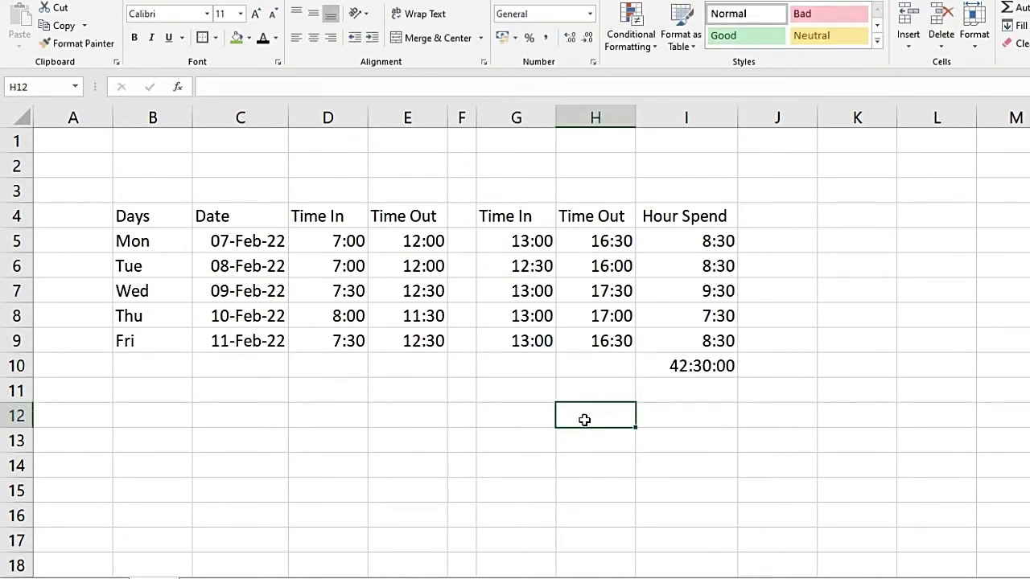
{"action": "left_click", "coordinate": [580, 367]}
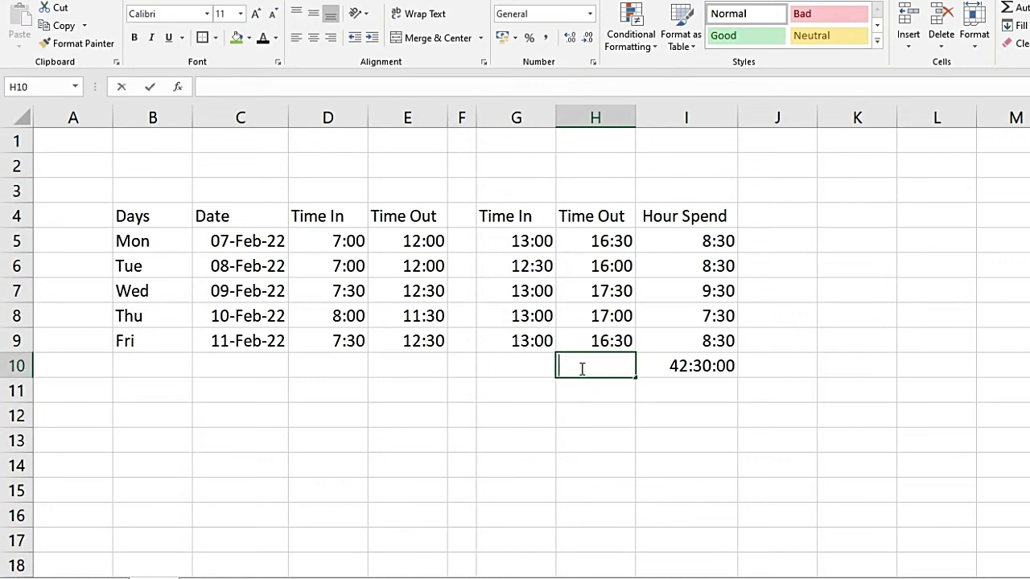
{"action": "type", "text": "Total Hrs"}
{"action": "key", "text": "Tab"}
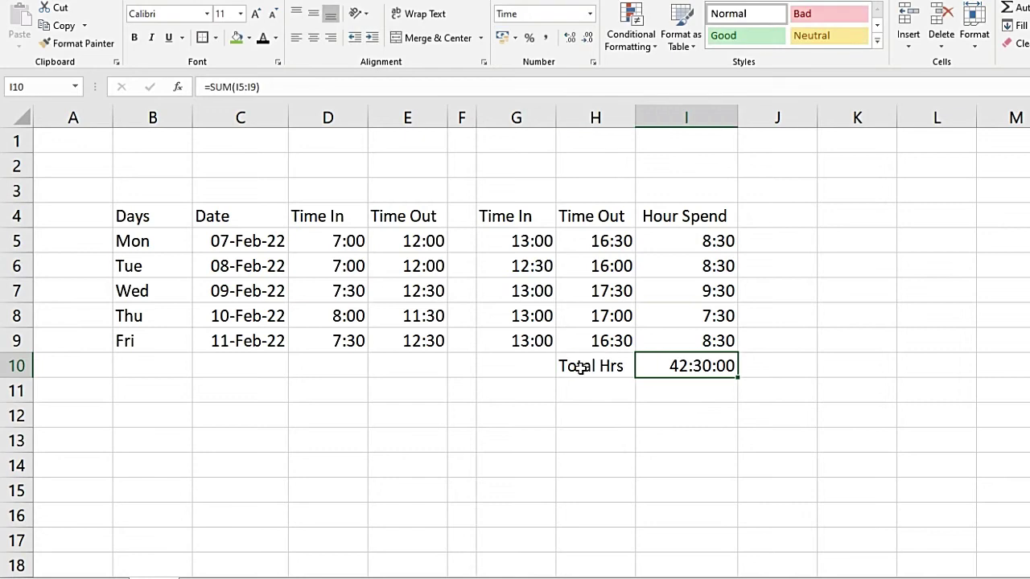
{"action": "left_click", "coordinate": [585, 383]}
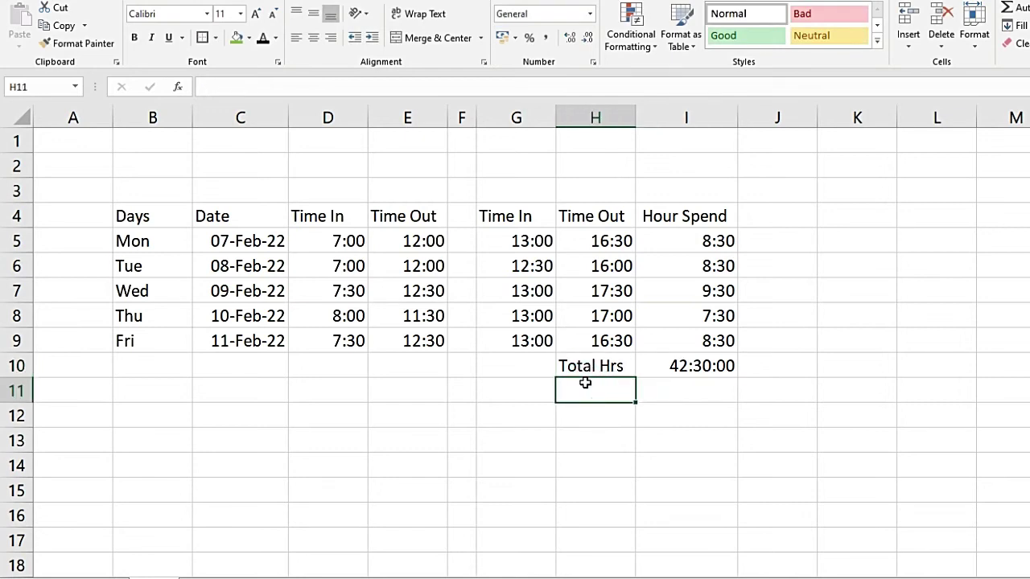
Add a 'Regular Hrs' label in H11 with 40:00:00 in I11.
{"action": "type", "text": "Regula"}
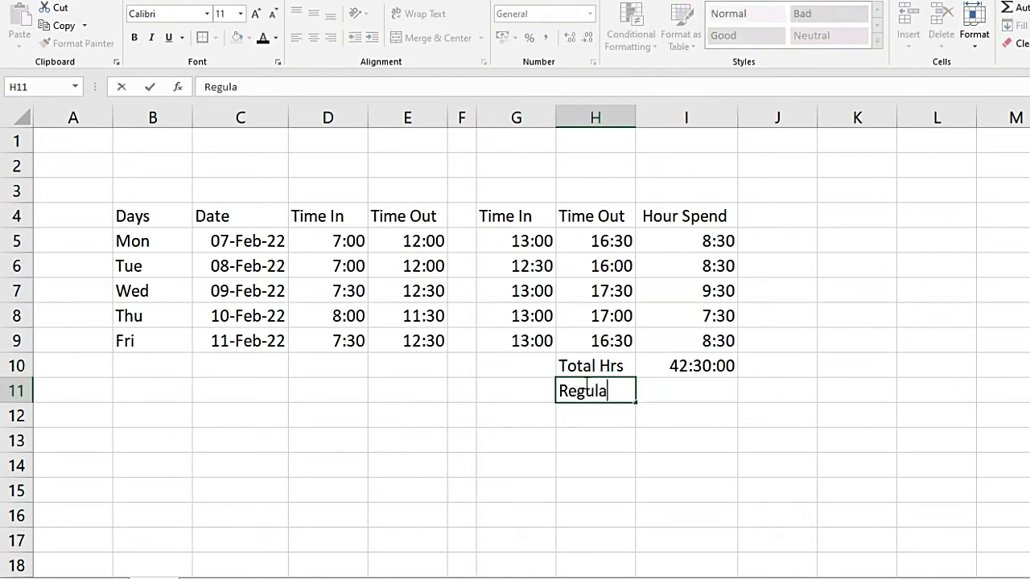
{"action": "type", "text": "r Hrs"}
{"action": "key", "text": "Tab"}
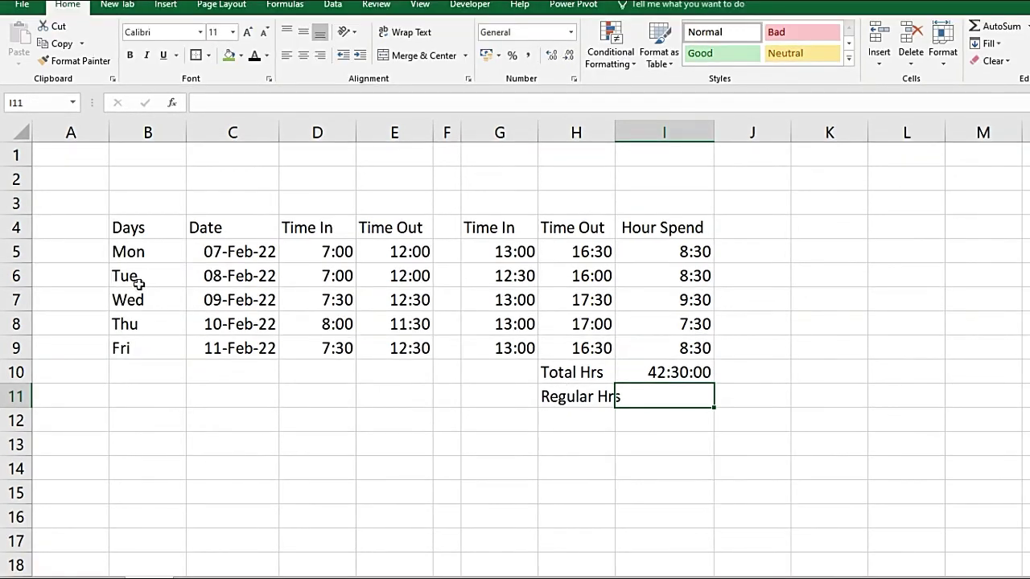
{"action": "type", "text": "40"}
{"action": "key", "text": "Tab"}
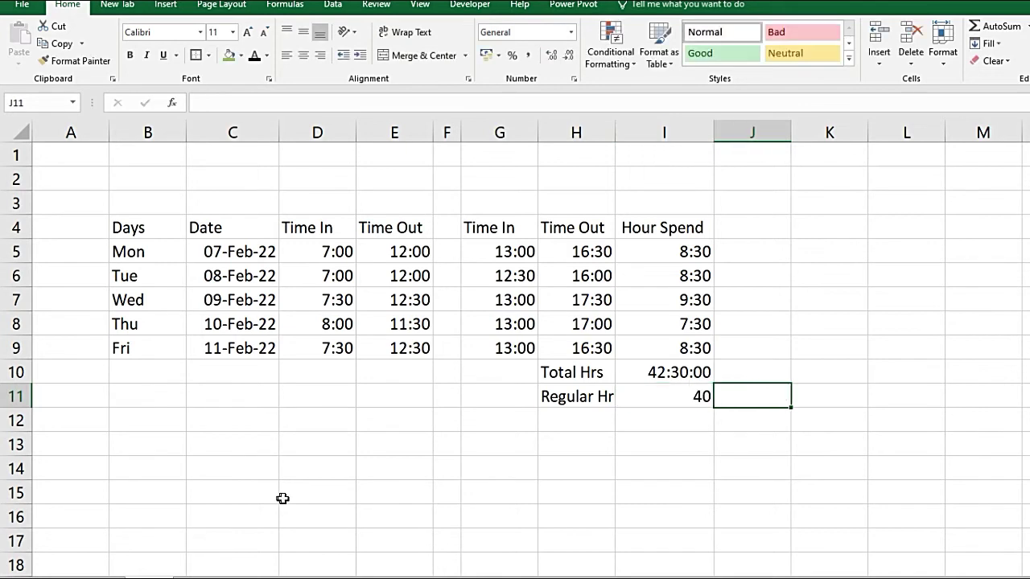
{"action": "left_click", "coordinate": [661, 396]}
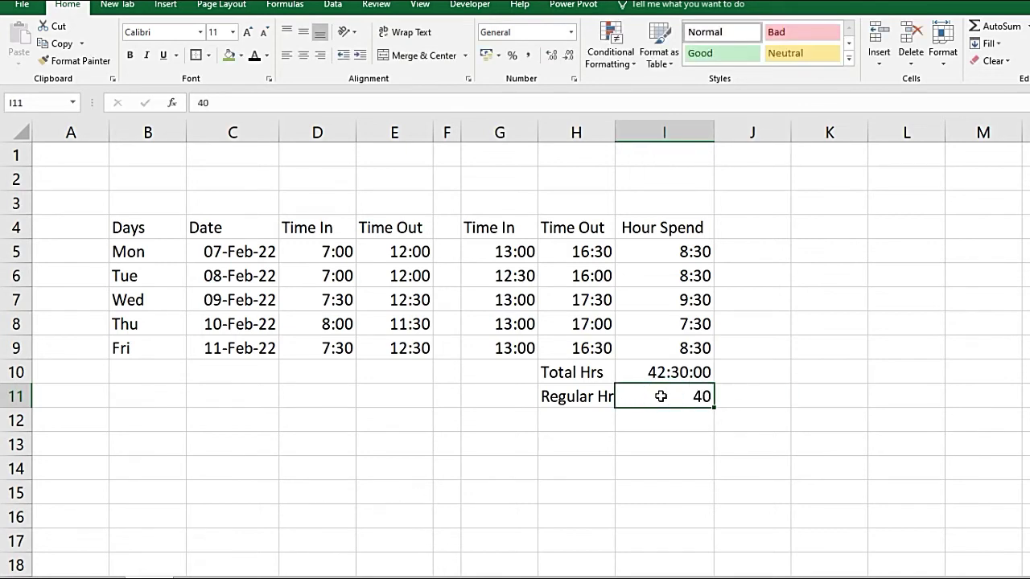
{"action": "double_click", "coordinate": [660, 396]}
{"action": "type", "text": ":"}
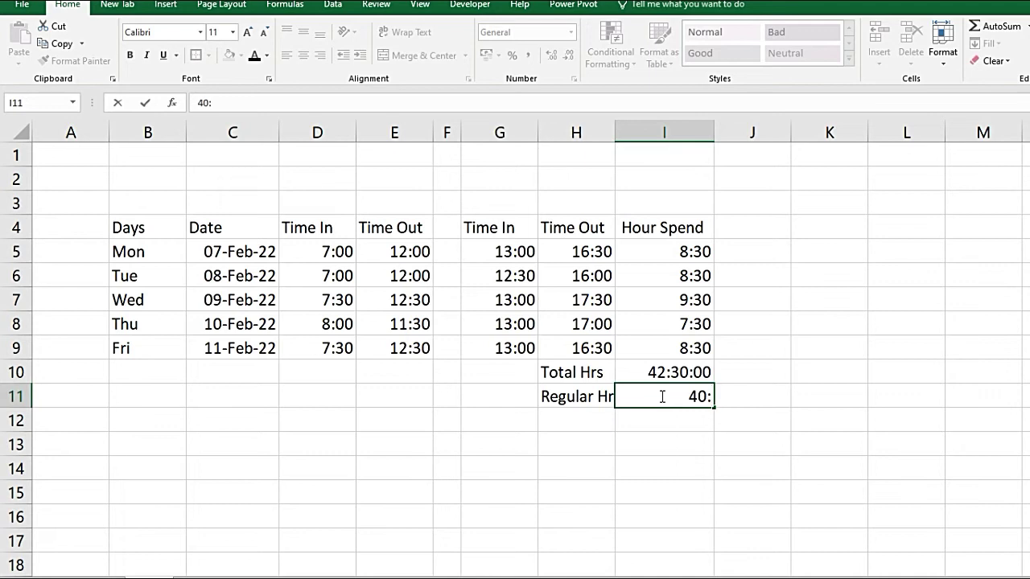
{"action": "type", "text": "00:00"}
{"action": "key", "text": "Return"}
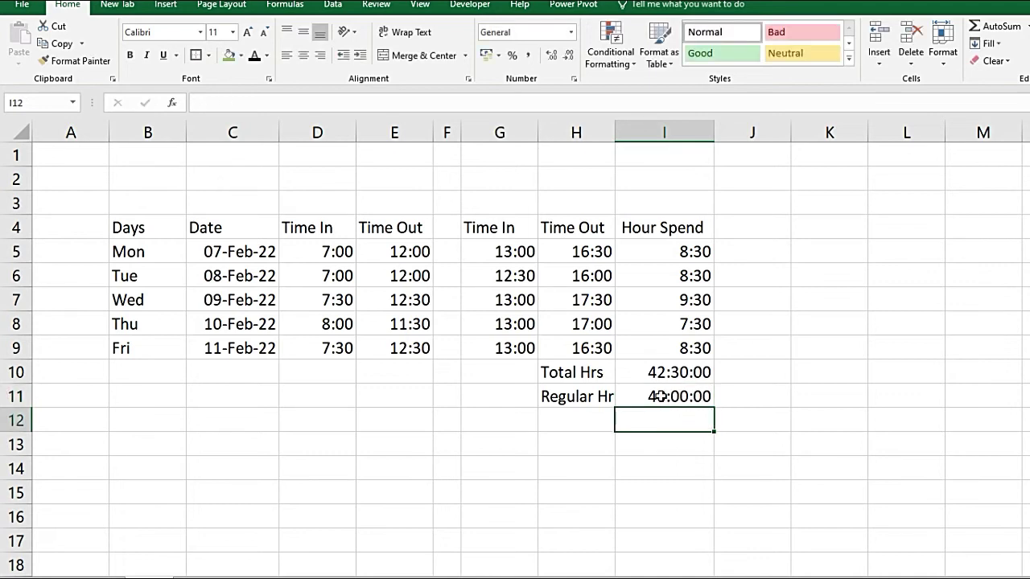
{"action": "left_click", "coordinate": [580, 413]}
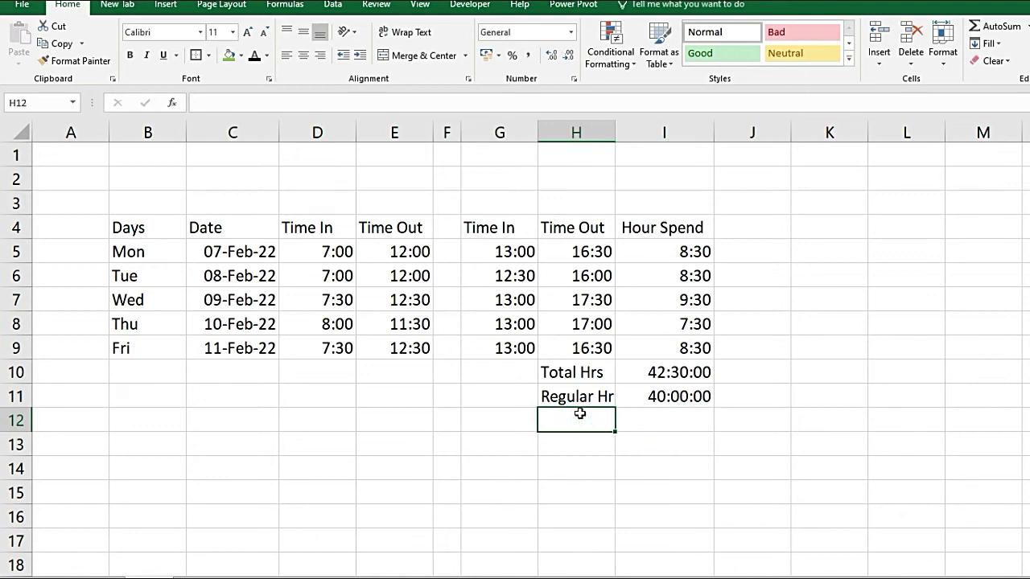
Label cell H12 'Over Time'.
{"action": "type", "text": "Over Time"}
{"action": "key", "text": "Tab"}
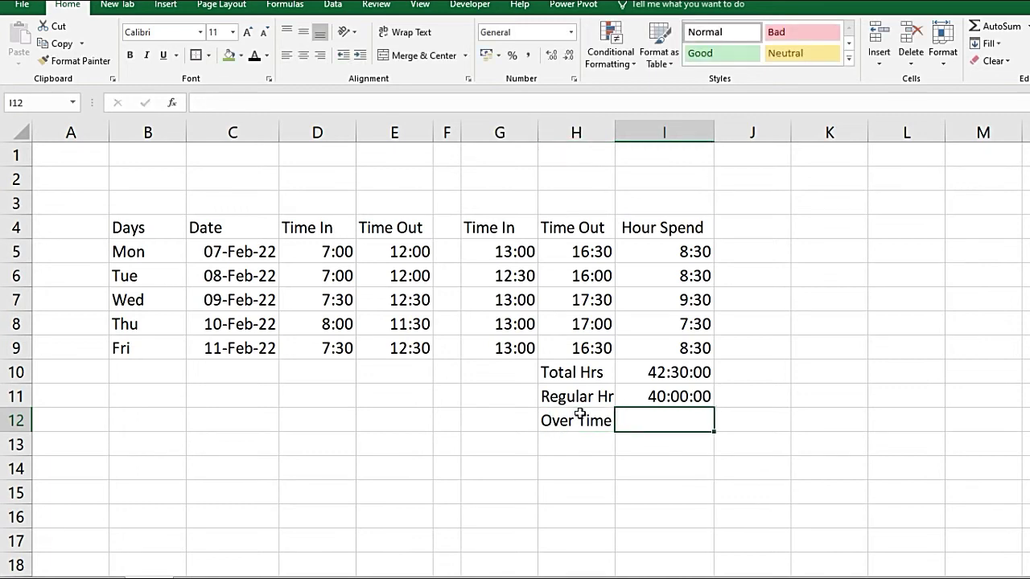
Enter =IF(I10>I11,I10-I11,0) in I12 to calculate overtime.
{"action": "type", "text": "=if"}
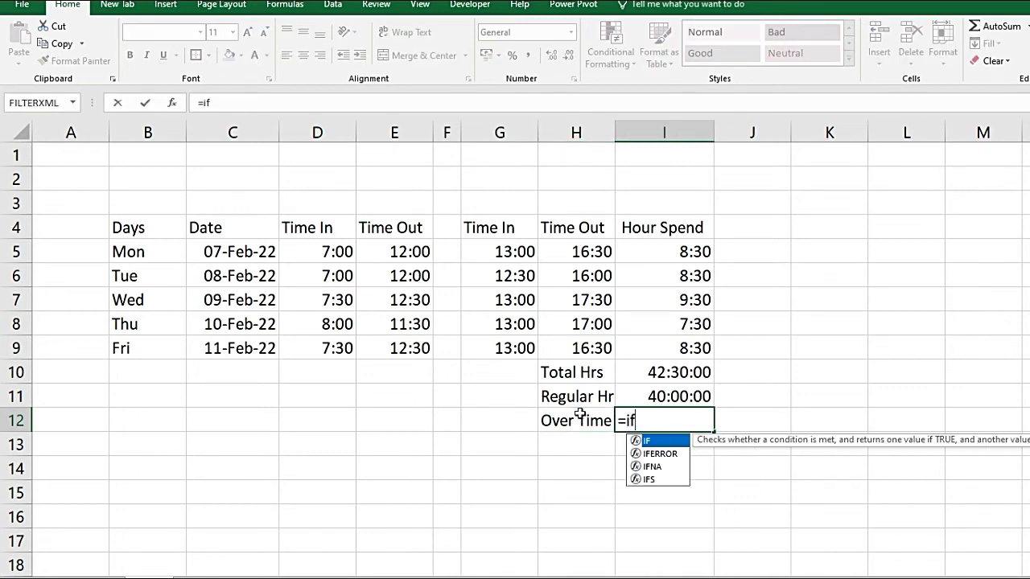
{"action": "type", "text": "("}
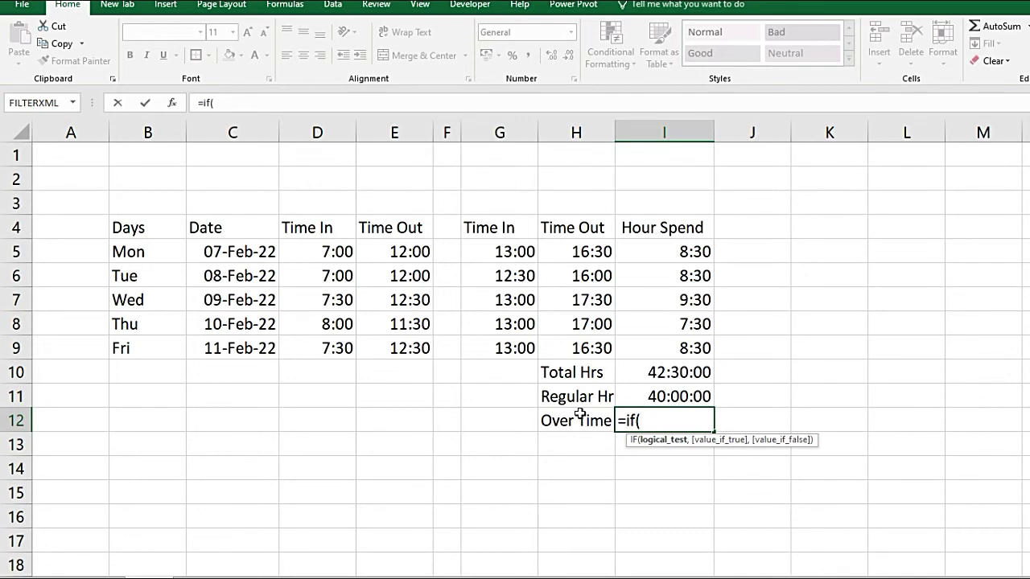
{"action": "left_click", "coordinate": [668, 373]}
{"action": "type", "text": ">"}
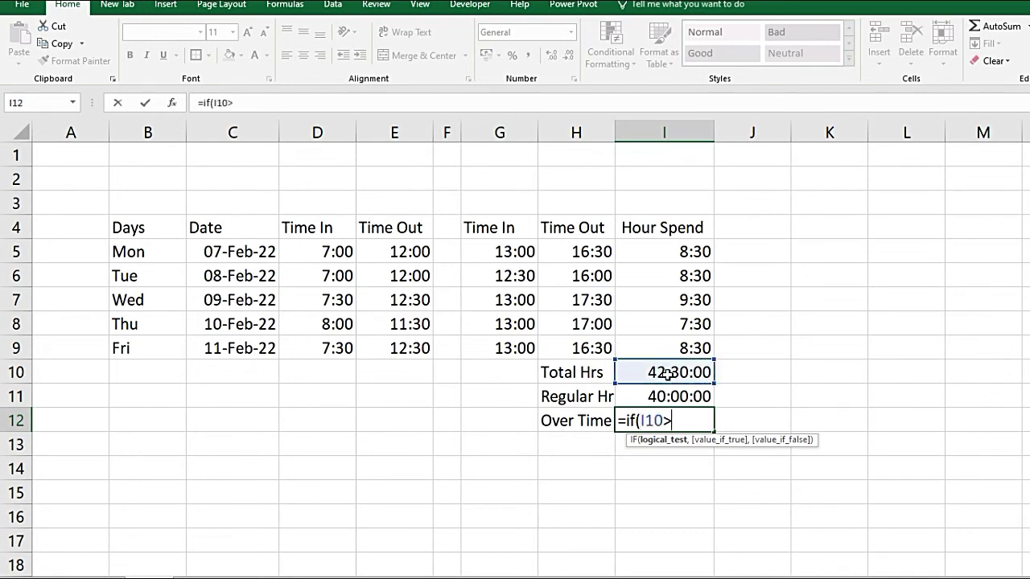
{"action": "left_click", "coordinate": [668, 392]}
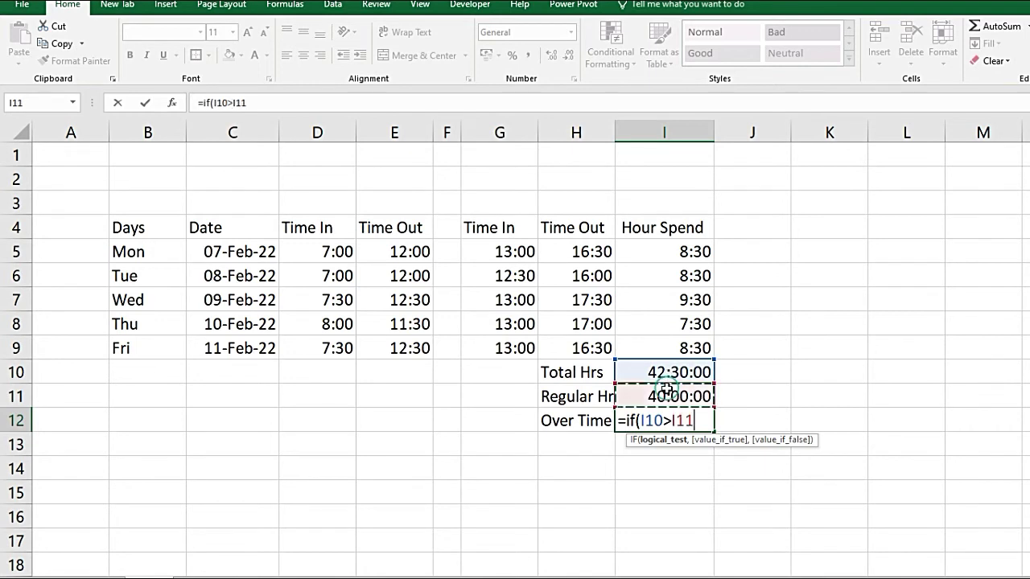
{"action": "type", "text": ","}
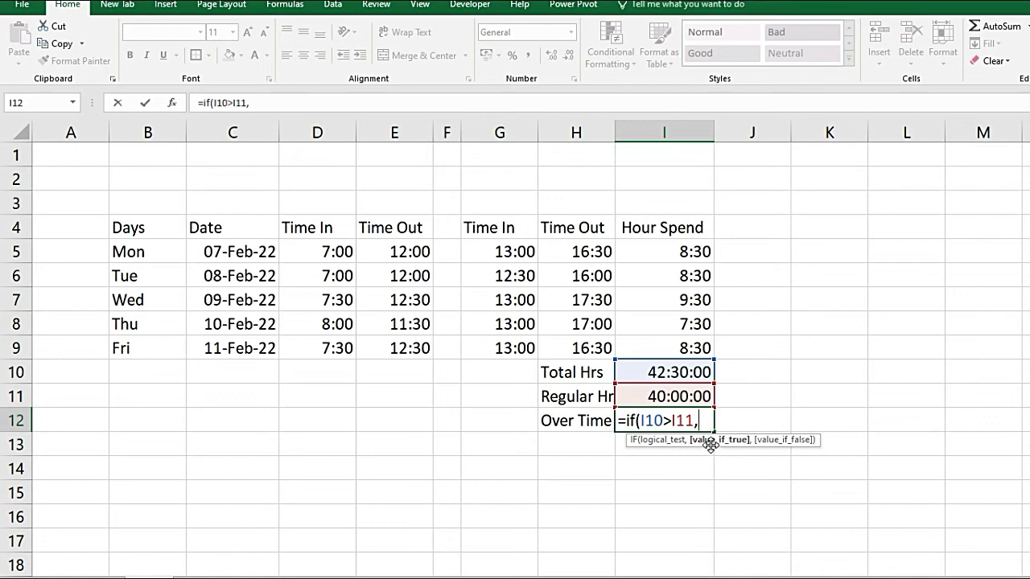
{"action": "left_click", "coordinate": [670, 370]}
{"action": "type", "text": "-"}
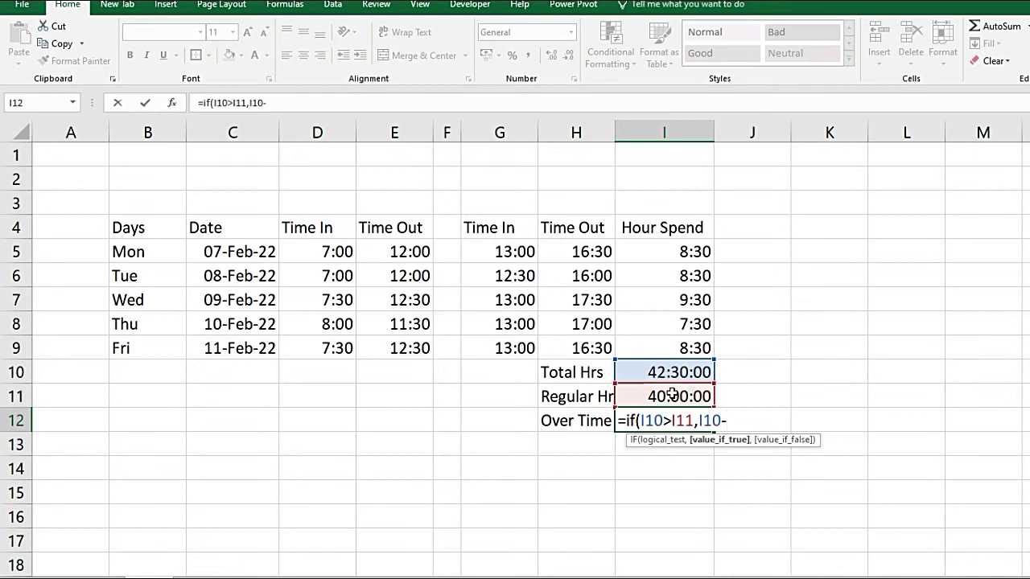
{"action": "left_click", "coordinate": [674, 395]}
{"action": "type", "text": ",0"}
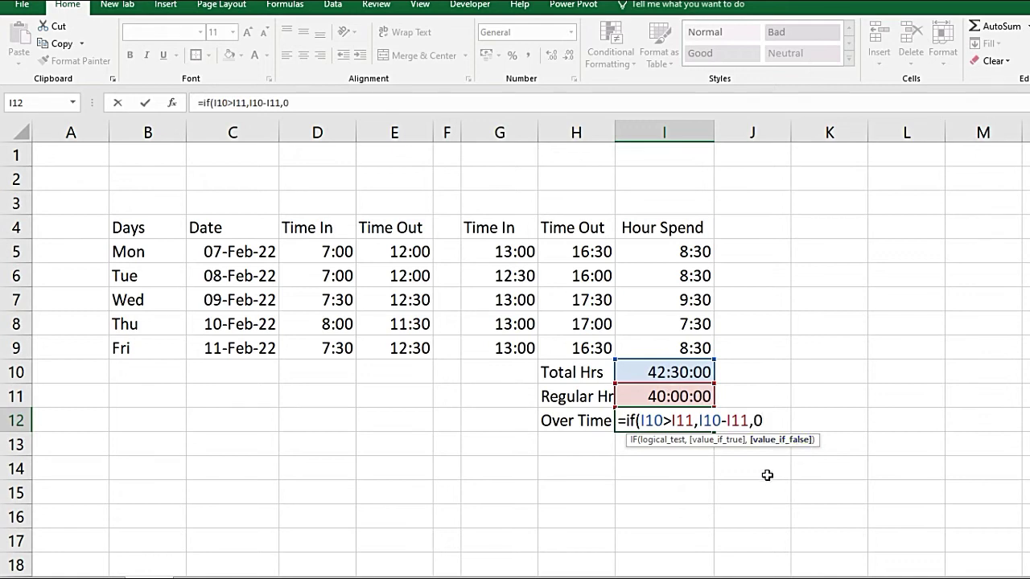
{"action": "key", "text": "Return"}
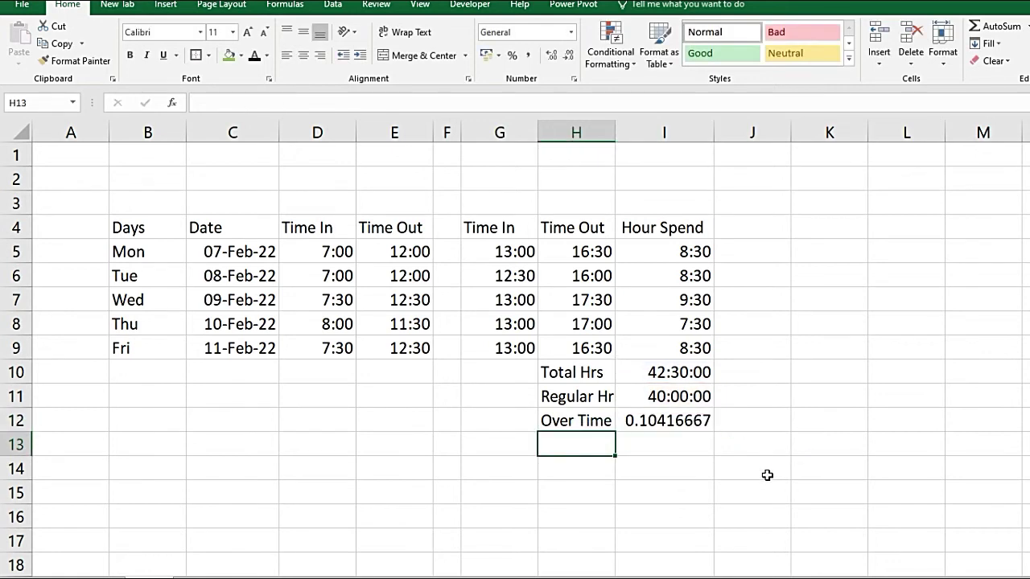
{"action": "left_click", "coordinate": [666, 423]}
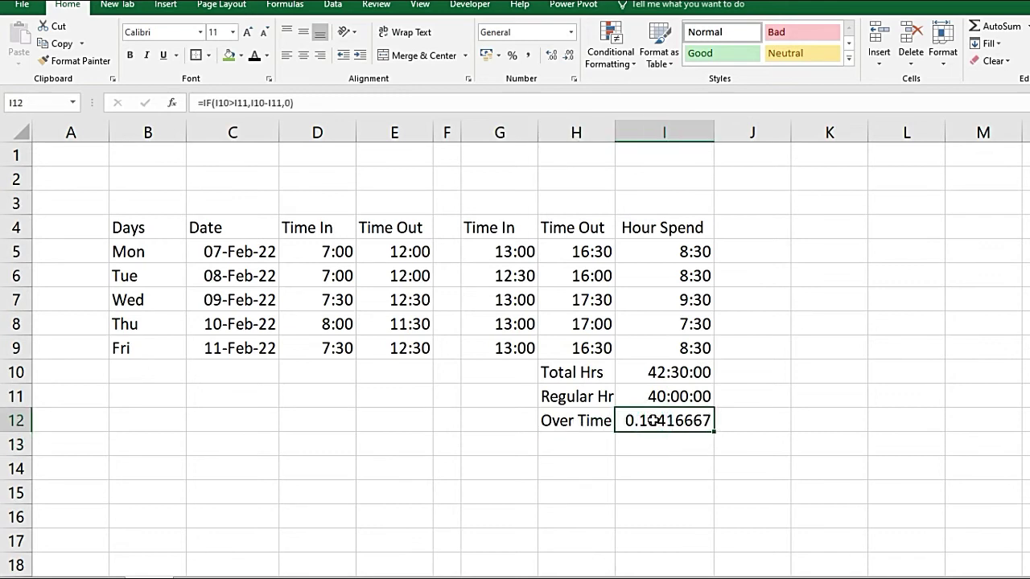
Format overtime cell I12 with the 37:30:55 Time format, showing 2:30:00.
{"action": "left_click", "coordinate": [573, 80]}
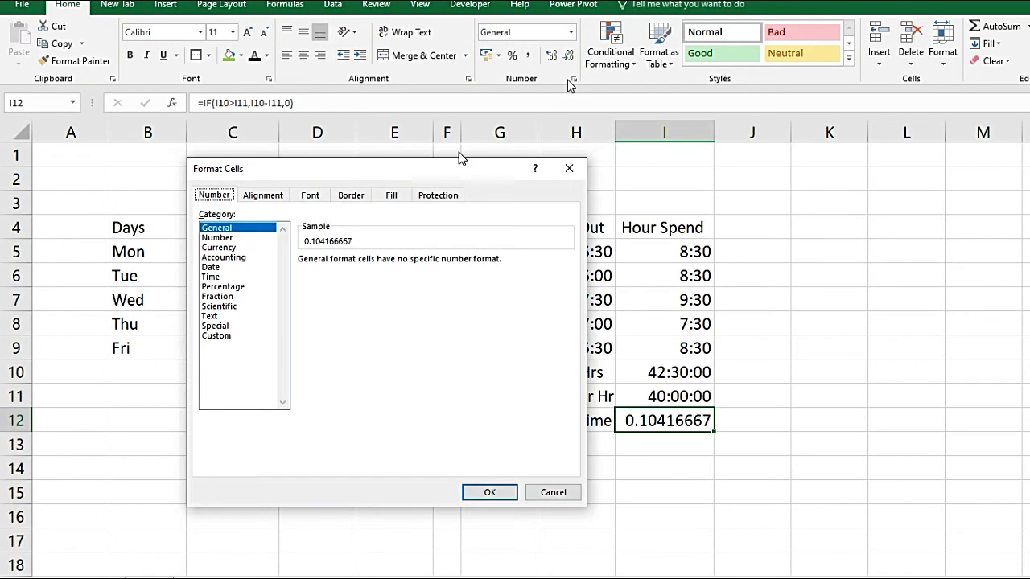
{"action": "left_click", "coordinate": [217, 278]}
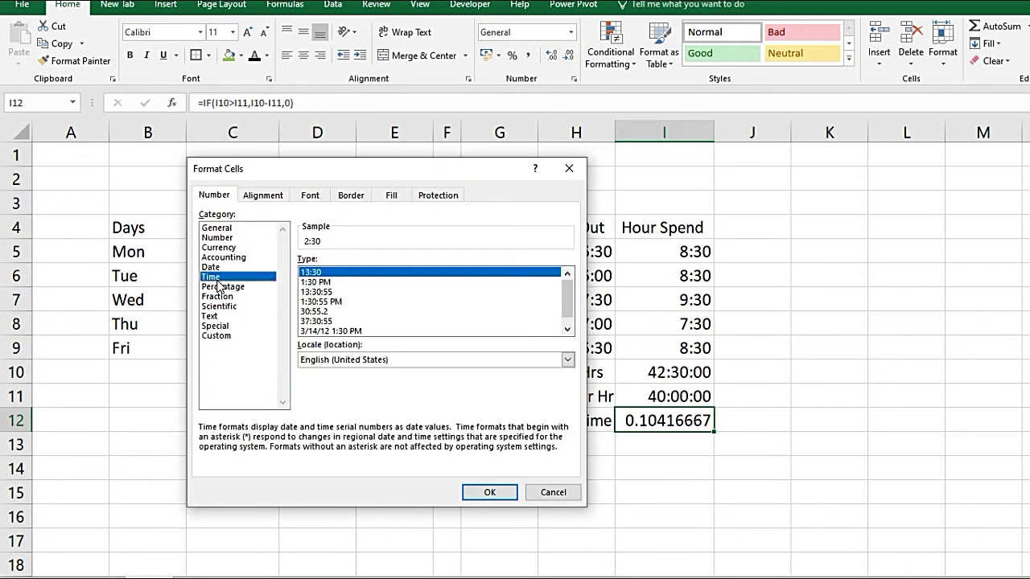
{"action": "left_click", "coordinate": [310, 321]}
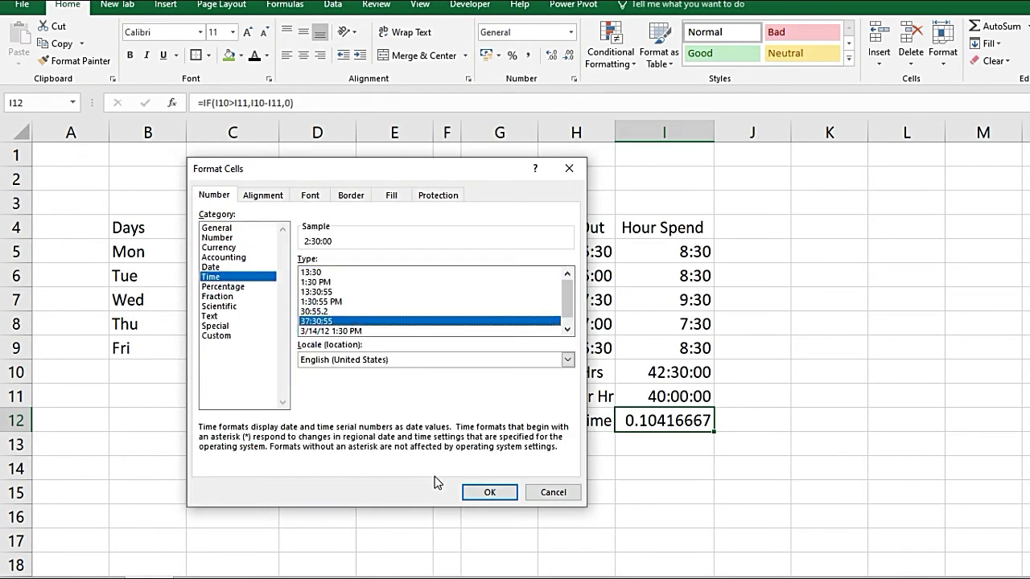
{"action": "left_click", "coordinate": [491, 494]}
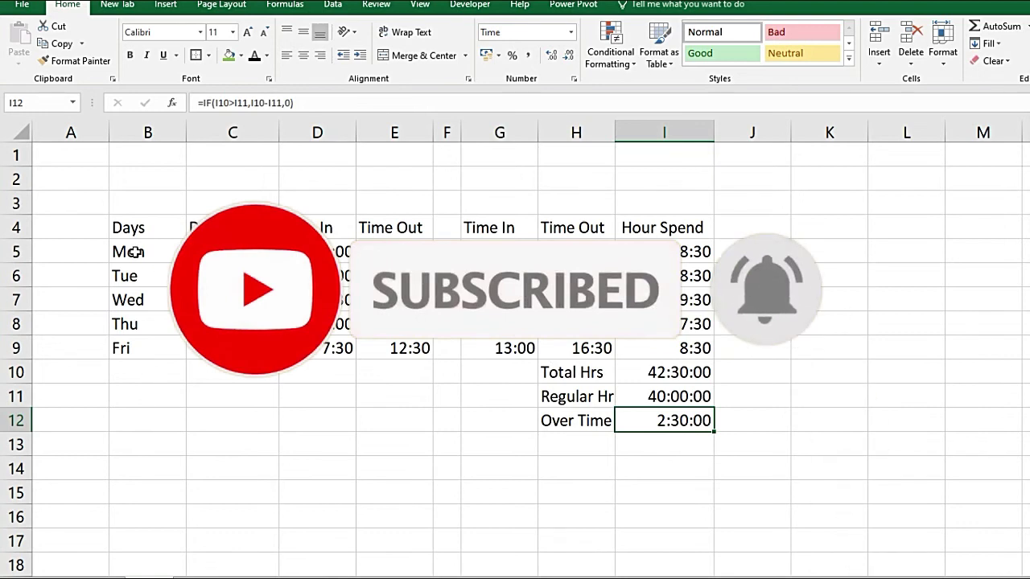
Hide the sheet gridlines and put an outline border around the daily rows B5:I9.
{"action": "left_click", "coordinate": [420, 5]}
{"action": "left_click", "coordinate": [202, 62]}
{"action": "left_click", "coordinate": [805, 323]}
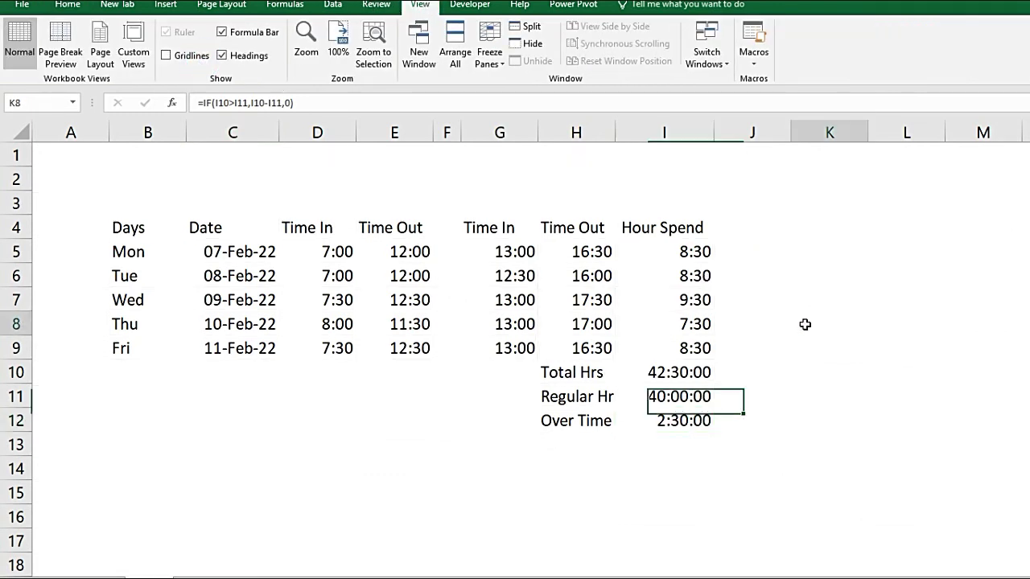
{"action": "mouse_move", "coordinate": [137, 250]}
{"action": "left_mouse_down"}
{"action": "mouse_move", "coordinate": [578, 339]}
{"action": "mouse_move", "coordinate": [665, 335]}
{"action": "left_mouse_up"}
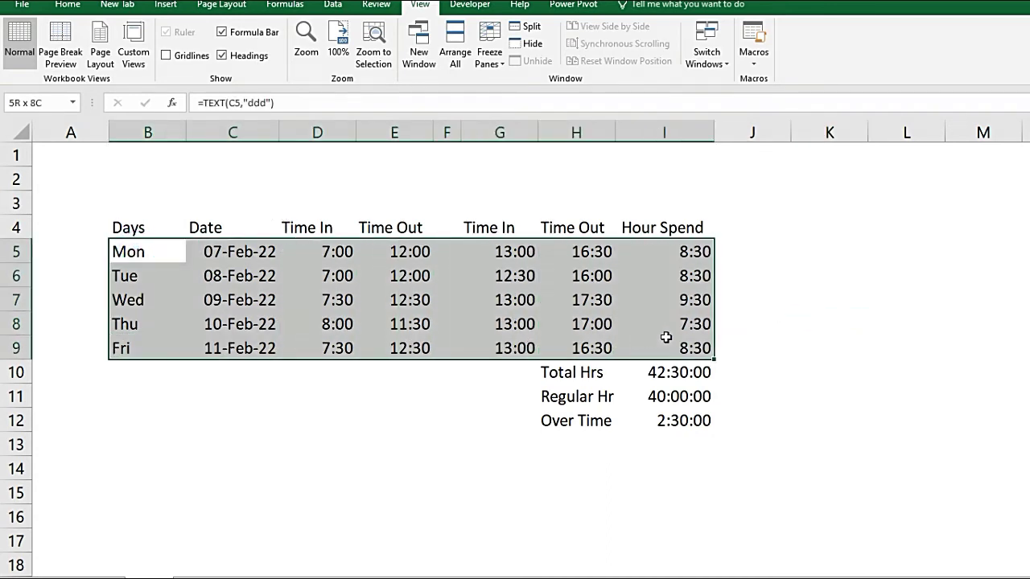
{"action": "left_click", "coordinate": [68, 4]}
{"action": "left_click", "coordinate": [195, 57]}
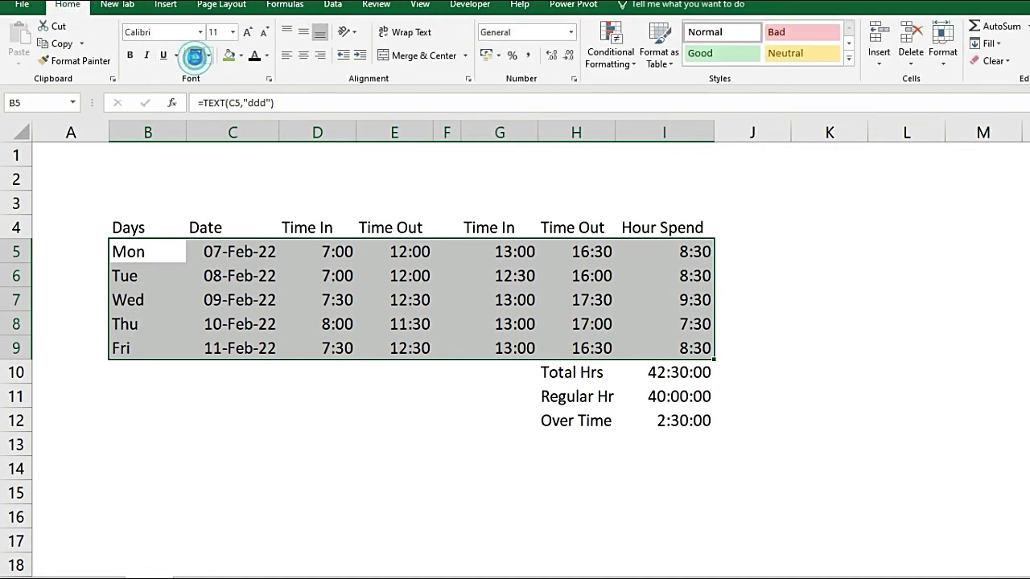
{"action": "left_click", "coordinate": [861, 342]}
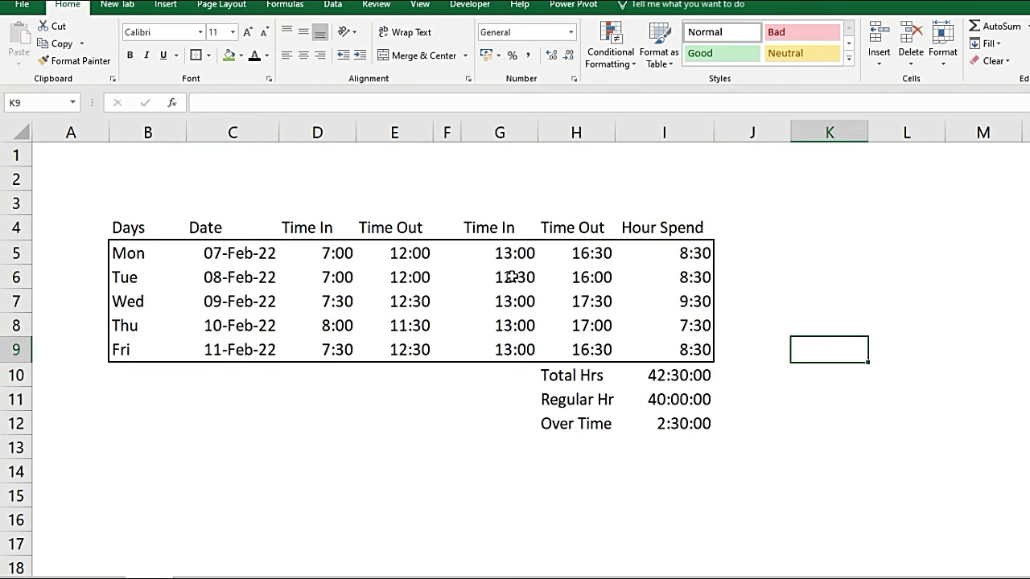
Box the time columns G5:H9 and D5:E9 and the date column C5:C9.
{"action": "left_click_drag", "start_coordinate": [488, 254], "coordinate": [555, 346]}
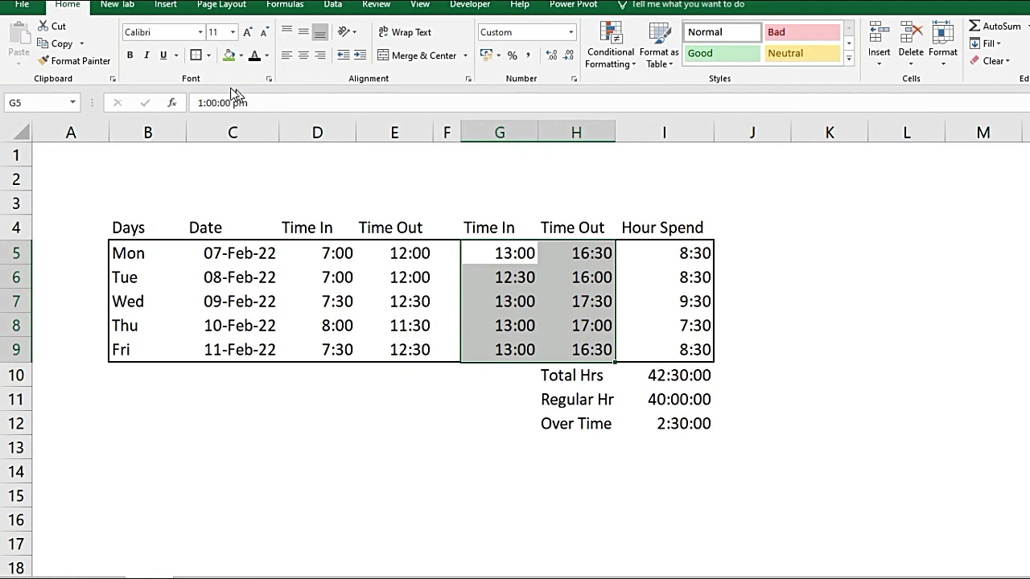
{"action": "left_click", "coordinate": [196, 56]}
{"action": "mouse_move", "coordinate": [319, 246]}
{"action": "left_mouse_down"}
{"action": "mouse_move", "coordinate": [383, 326]}
{"action": "mouse_move", "coordinate": [384, 341]}
{"action": "left_mouse_up"}
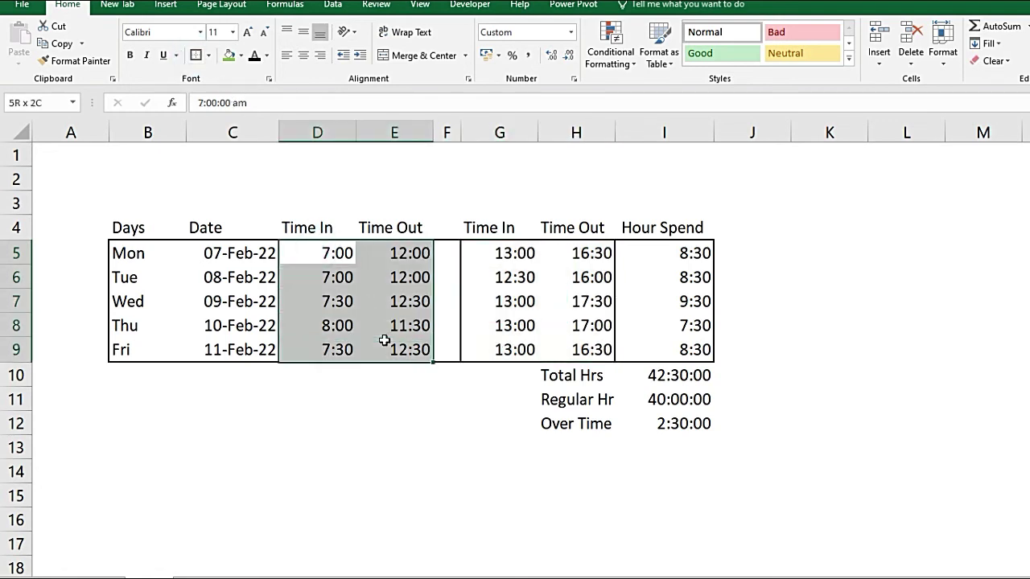
{"action": "left_click", "coordinate": [196, 55]}
{"action": "left_click", "coordinate": [197, 228]}
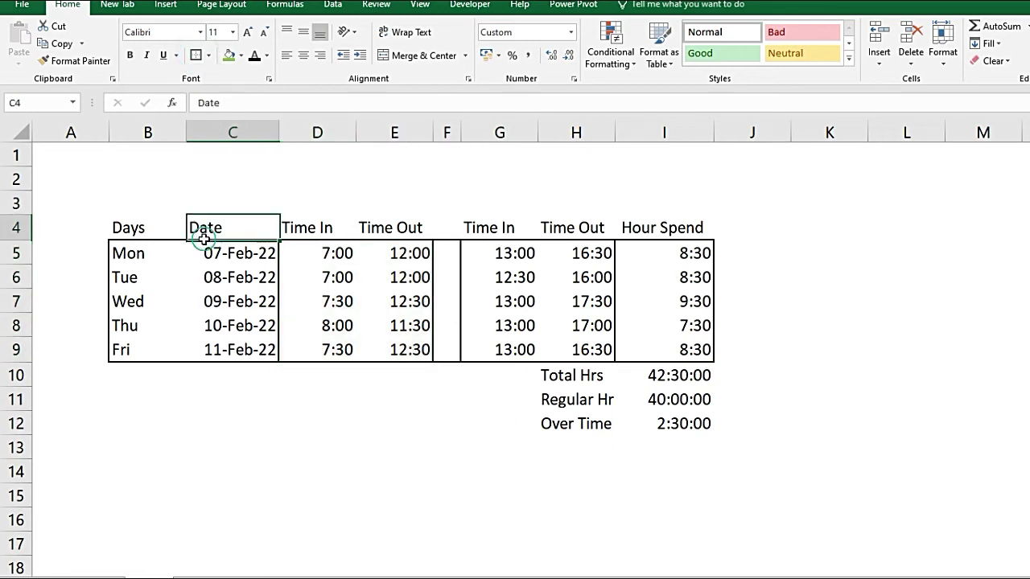
{"action": "left_click_drag", "start_coordinate": [207, 253], "coordinate": [208, 348]}
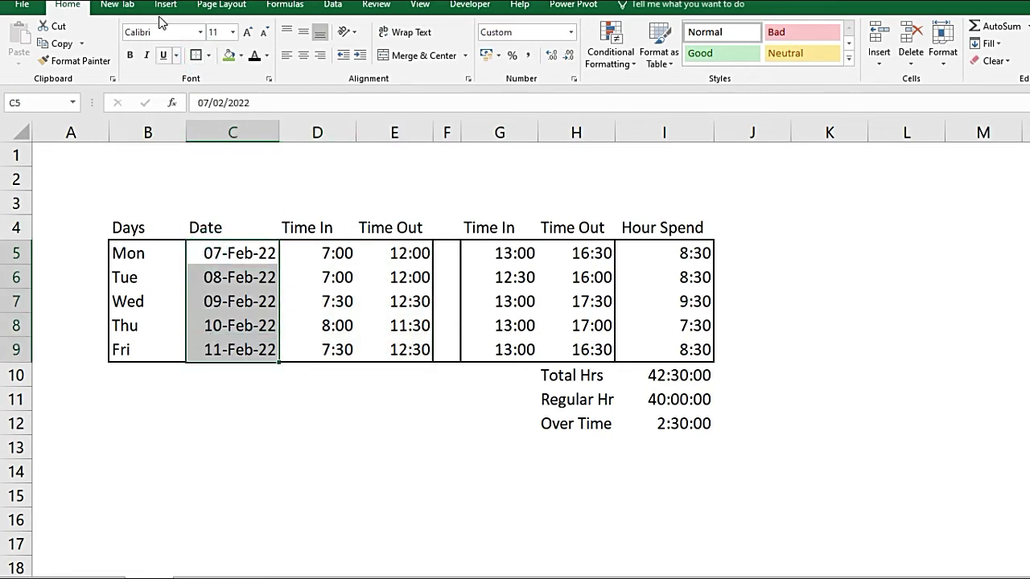
{"action": "left_click", "coordinate": [193, 54]}
Narrow columns B and C, then select the header row and Time In/Time Out blocks.
{"action": "left_click_drag", "start_coordinate": [185, 133], "coordinate": [171, 132]}
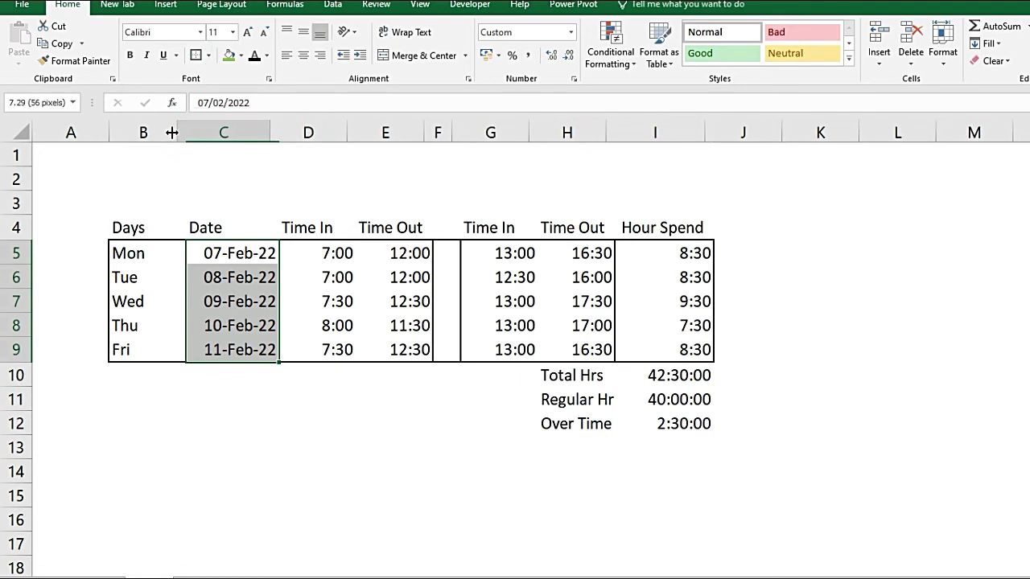
{"action": "left_click", "coordinate": [174, 132]}
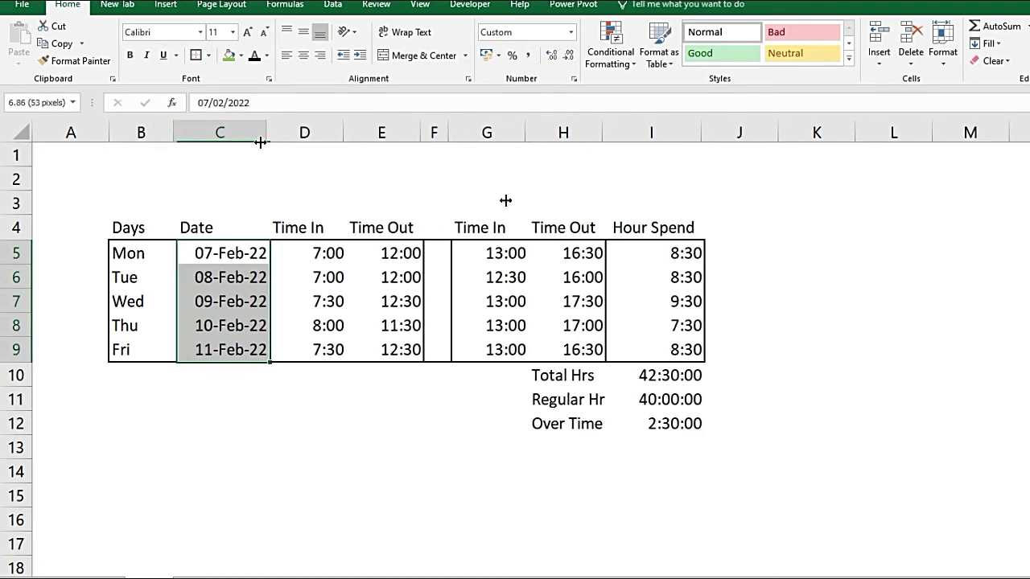
{"action": "left_click", "coordinate": [855, 318]}
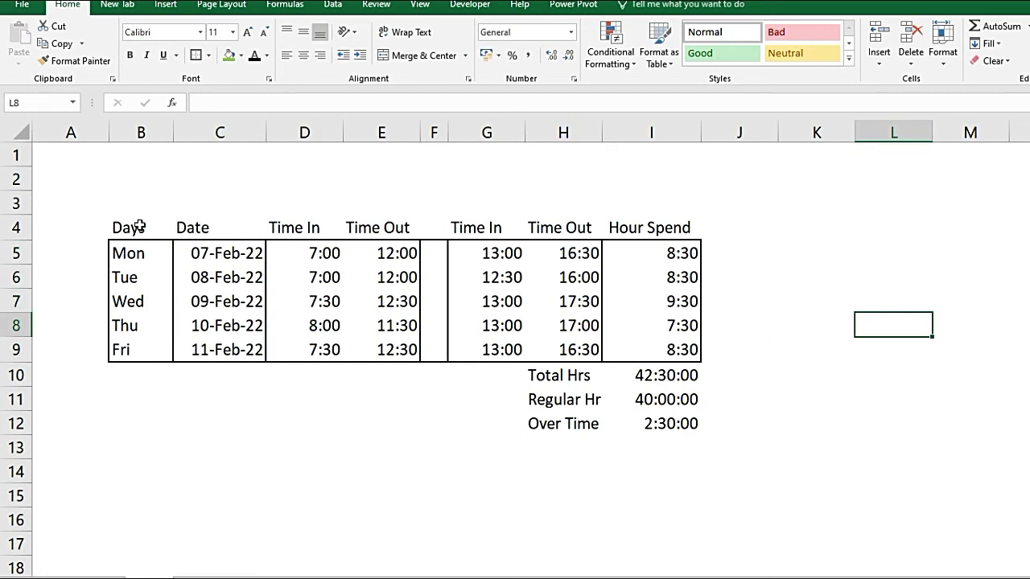
{"action": "left_click_drag", "start_coordinate": [130, 228], "coordinate": [625, 218]}
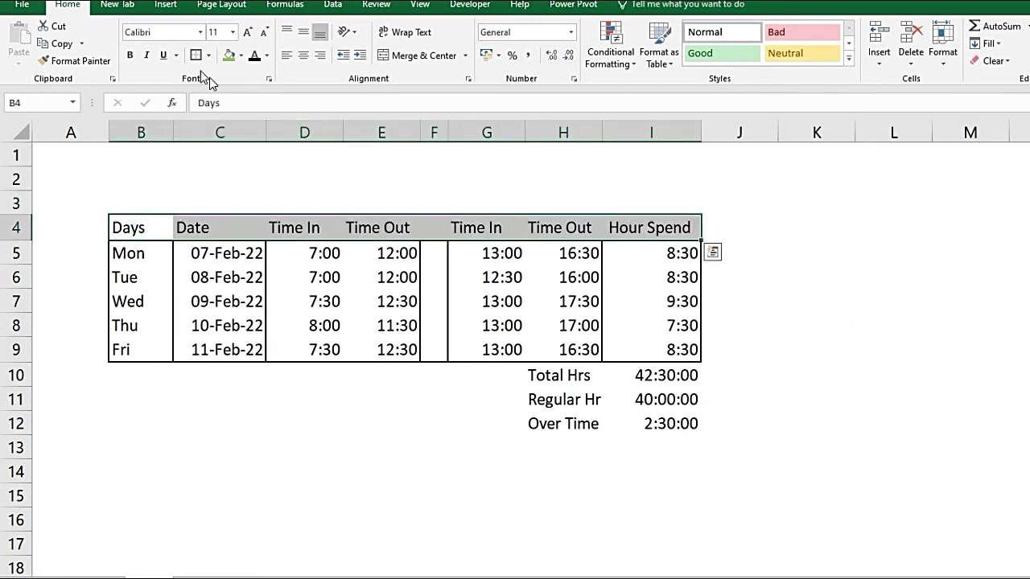
{"action": "left_click", "coordinate": [982, 352]}
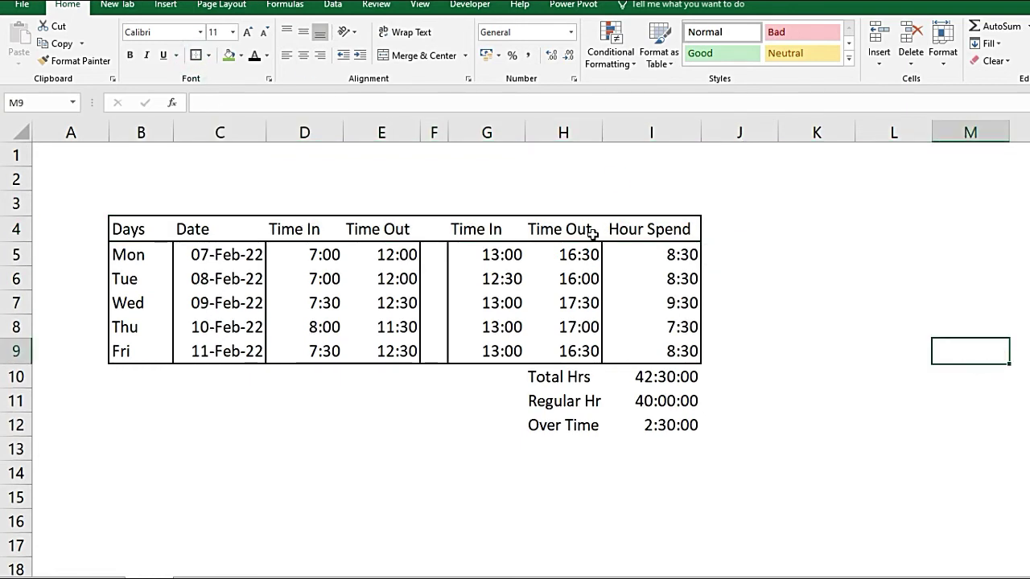
{"action": "mouse_move", "coordinate": [482, 218]}
{"action": "left_mouse_down"}
{"action": "mouse_move", "coordinate": [546, 233]}
{"action": "mouse_move", "coordinate": [544, 353]}
{"action": "left_mouse_up"}
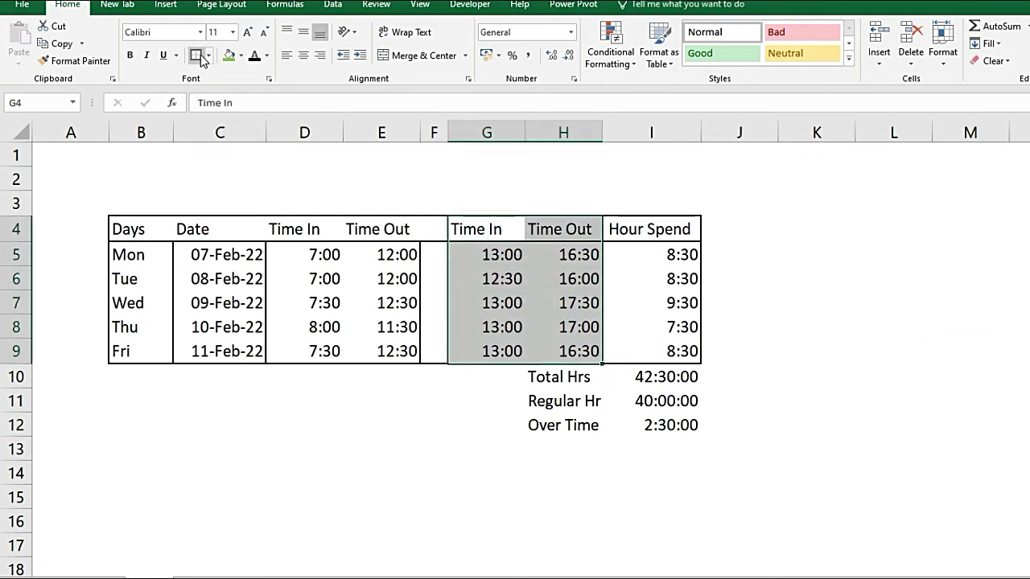
{"action": "left_click_drag", "start_coordinate": [280, 222], "coordinate": [372, 354]}
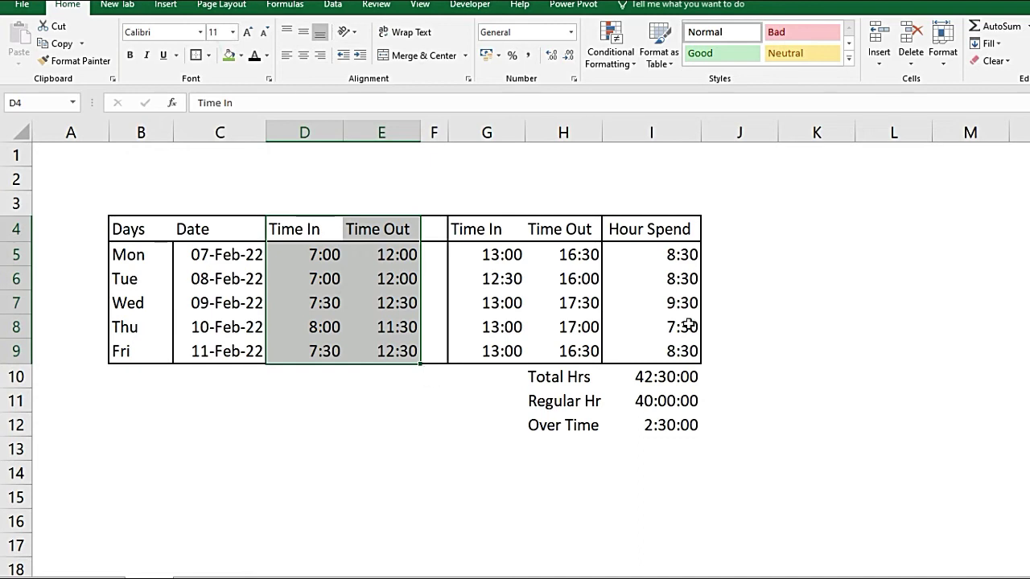
{"action": "left_click", "coordinate": [887, 344]}
{"action": "left_click_drag", "start_coordinate": [206, 229], "coordinate": [206, 351]}
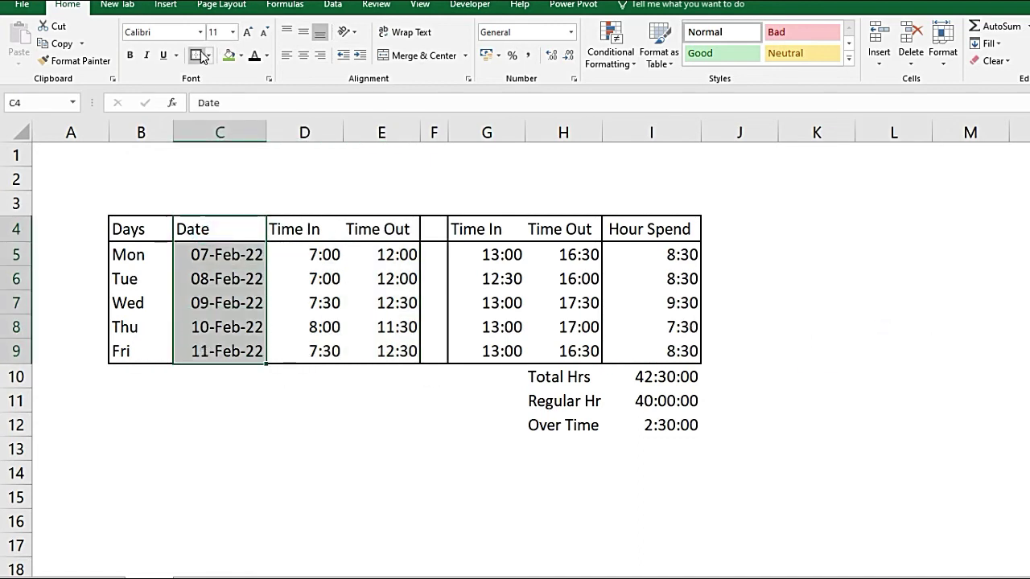
Center the dates and every entry in the table B4:I9.
{"action": "left_click", "coordinate": [304, 54]}
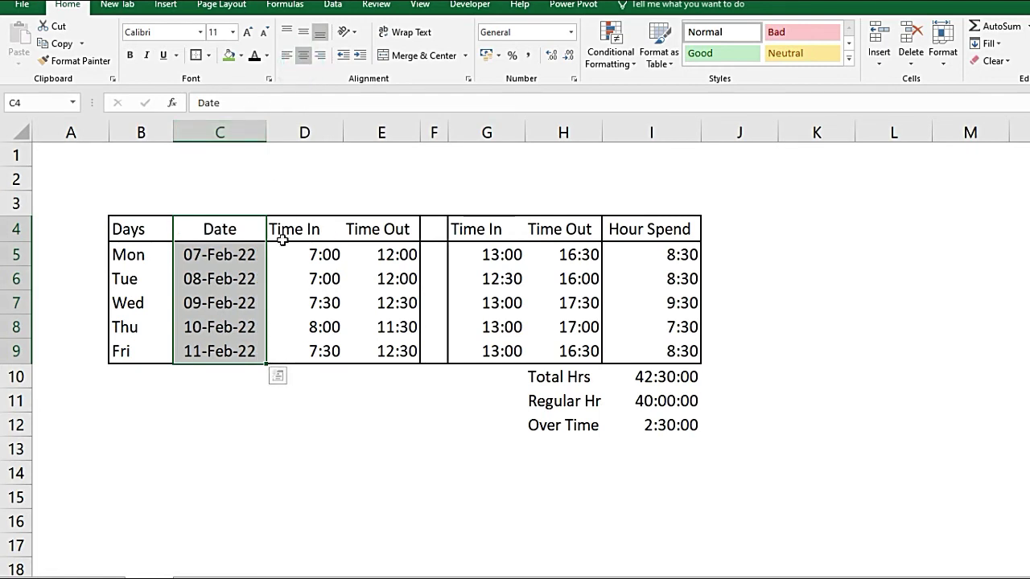
{"action": "left_click_drag", "start_coordinate": [127, 229], "coordinate": [645, 352]}
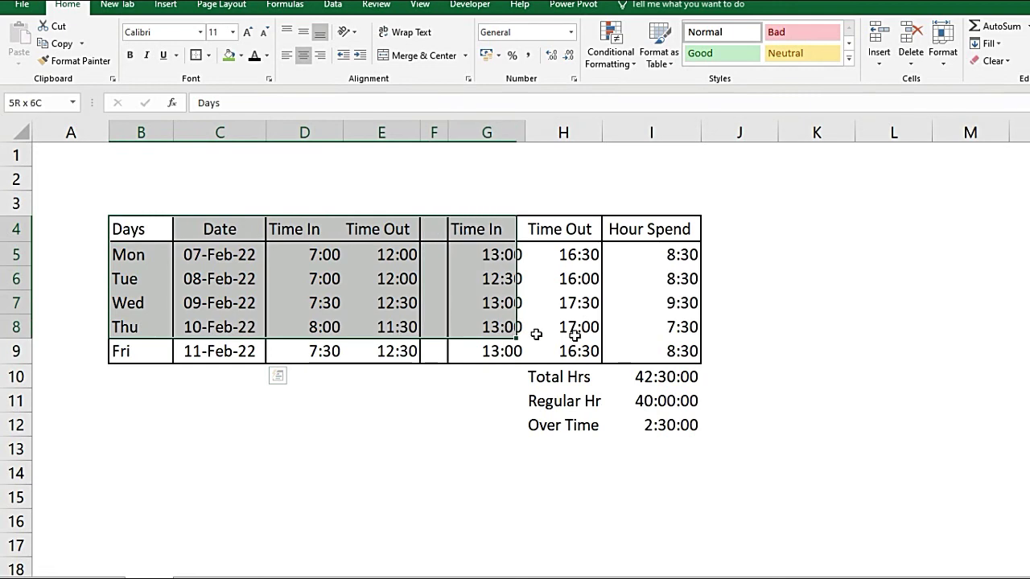
{"action": "left_click", "coordinate": [303, 56]}
{"action": "left_click", "coordinate": [834, 262]}
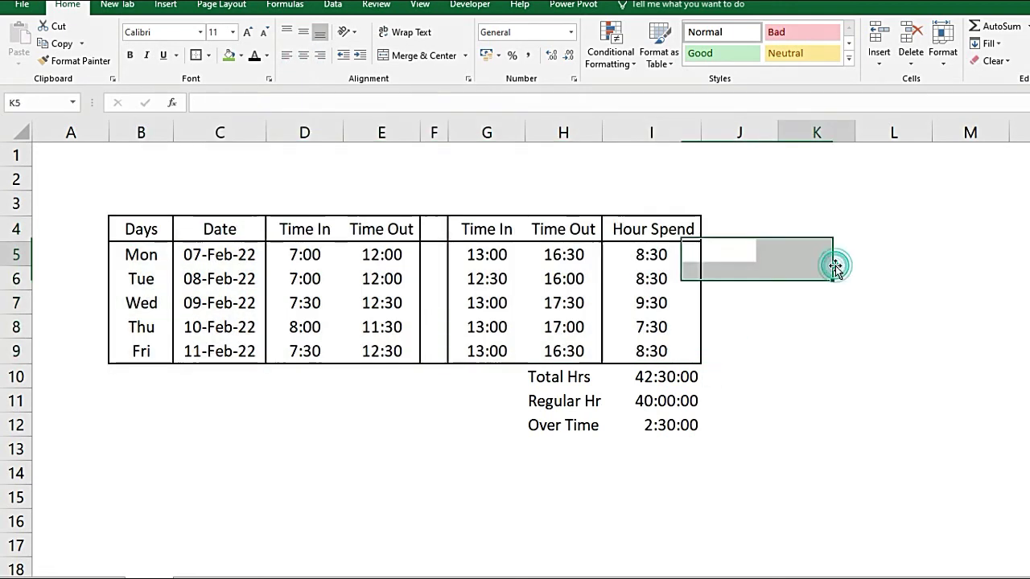
Outline the Total Hrs to Over Time labels H10:H12 and their values I10:I12.
{"action": "left_click_drag", "start_coordinate": [537, 379], "coordinate": [573, 422]}
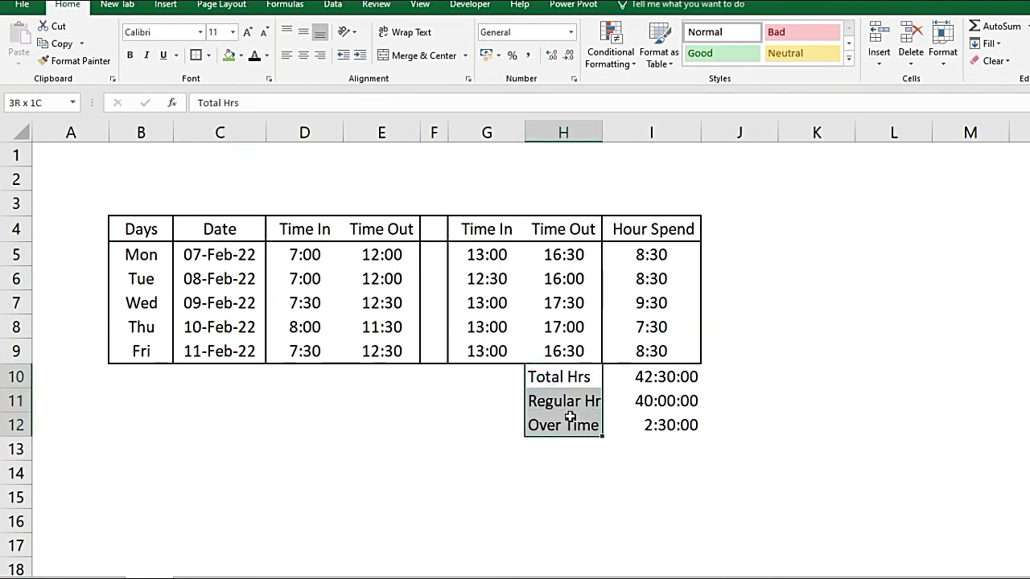
{"action": "left_click", "coordinate": [195, 55]}
{"action": "left_click", "coordinate": [641, 377]}
{"action": "left_click_drag", "start_coordinate": [646, 424], "coordinate": [626, 412]}
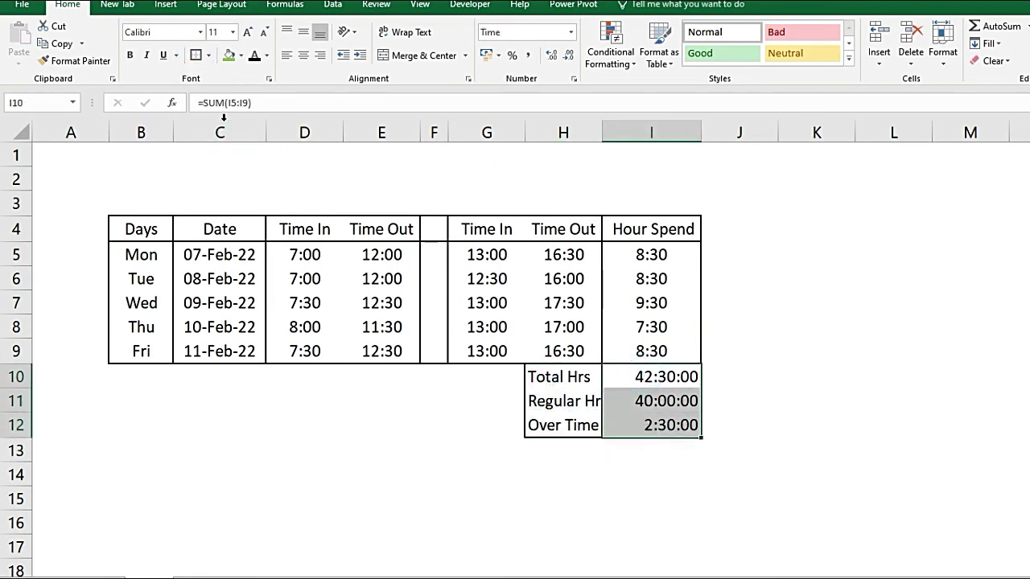
{"action": "left_click", "coordinate": [195, 55]}
{"action": "left_click", "coordinate": [856, 349]}
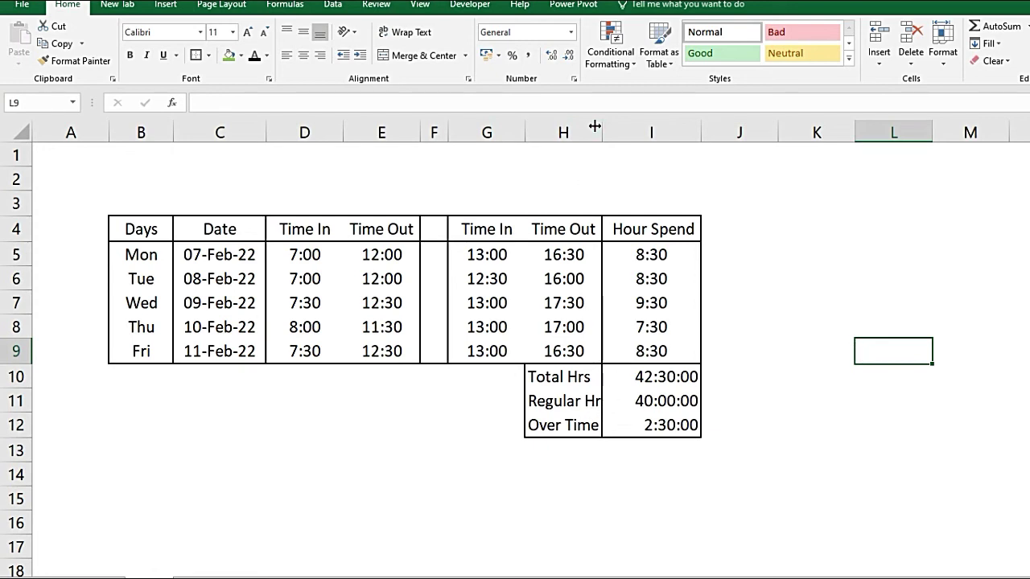
AutoFit column H so 'Regular Hrs' shows fully.
{"action": "left_click_drag", "start_coordinate": [594, 126], "coordinate": [605, 127]}
{"action": "double_click", "coordinate": [604, 125]}
{"action": "left_click", "coordinate": [607, 125]}
{"action": "left_click", "coordinate": [832, 325]}
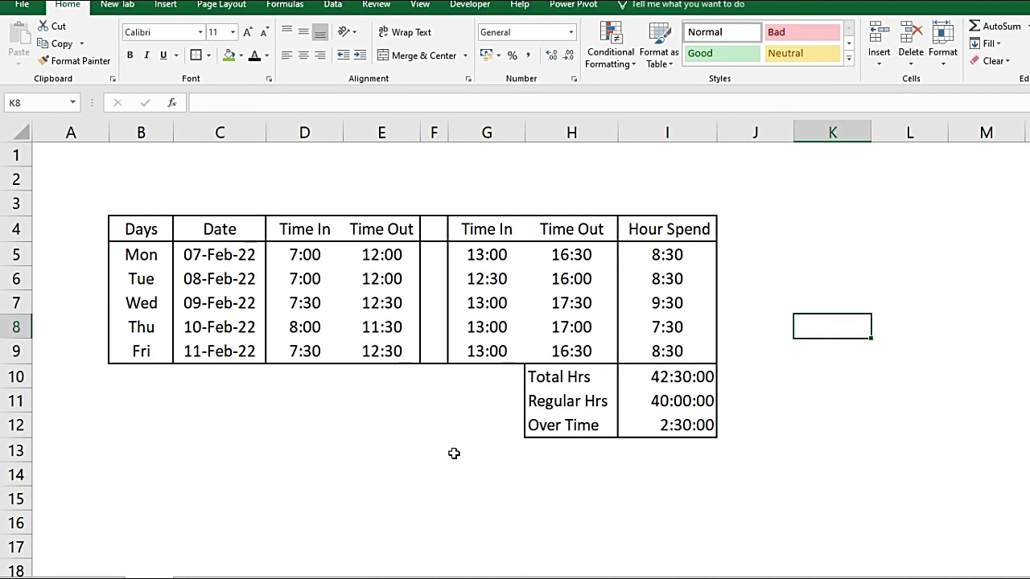
Give the morning Time In and Time Out headers D4:E4 a dark navy fill.
{"action": "left_click", "coordinate": [295, 223]}
{"action": "left_click_drag", "start_coordinate": [294, 230], "coordinate": [372, 230]}
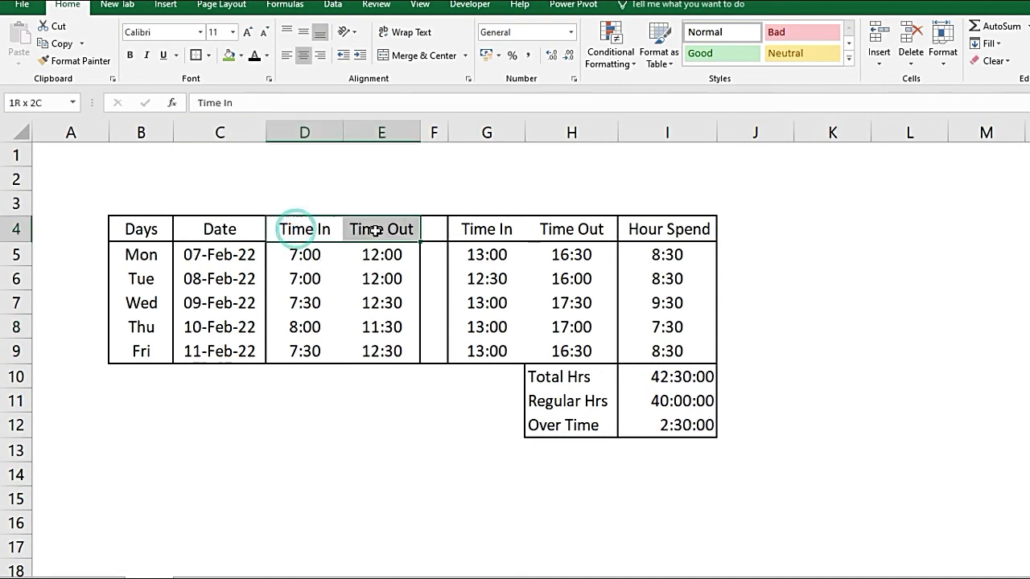
{"action": "left_click", "coordinate": [233, 54]}
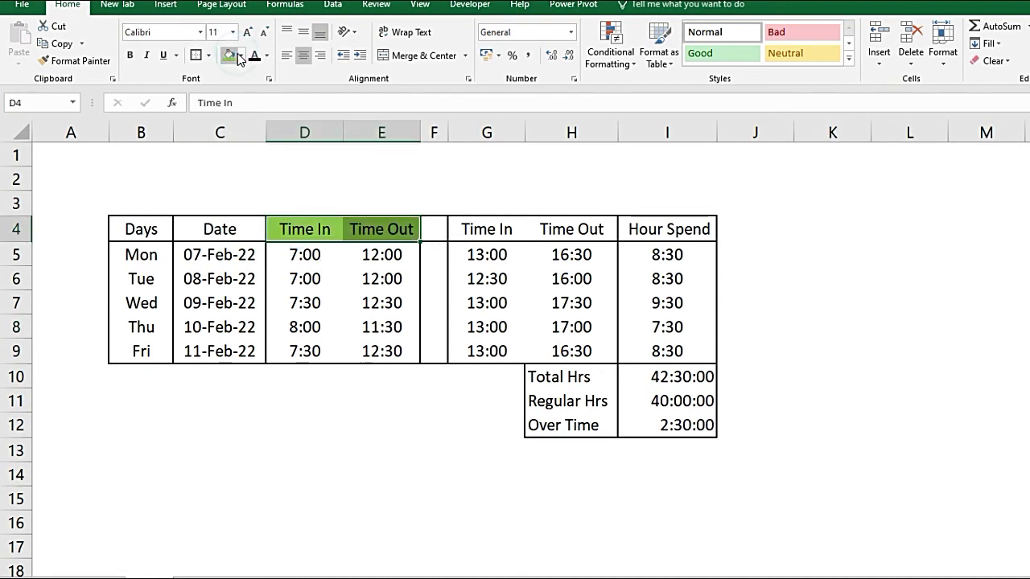
{"action": "left_click", "coordinate": [240, 54]}
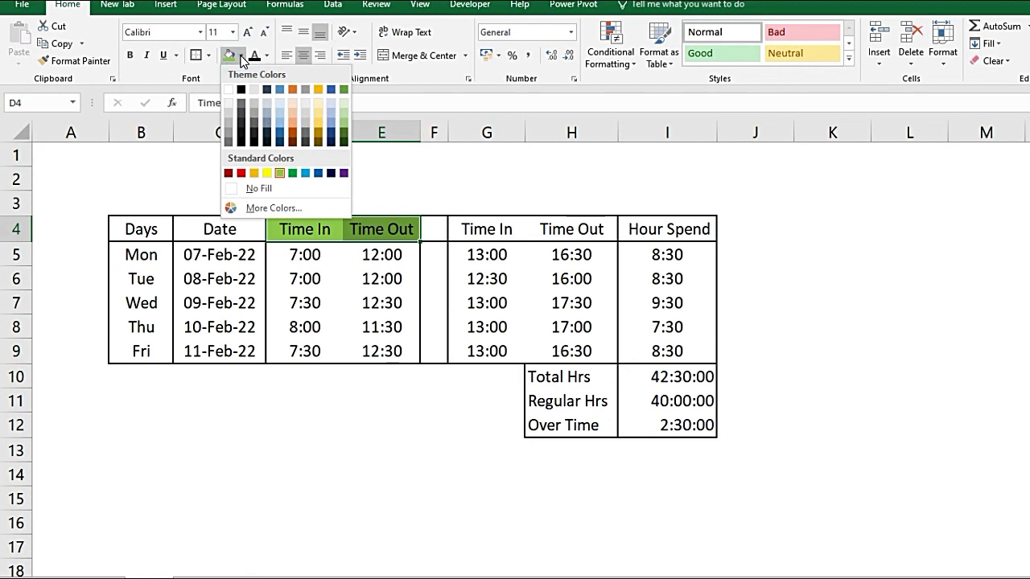
{"action": "left_click", "coordinate": [330, 173]}
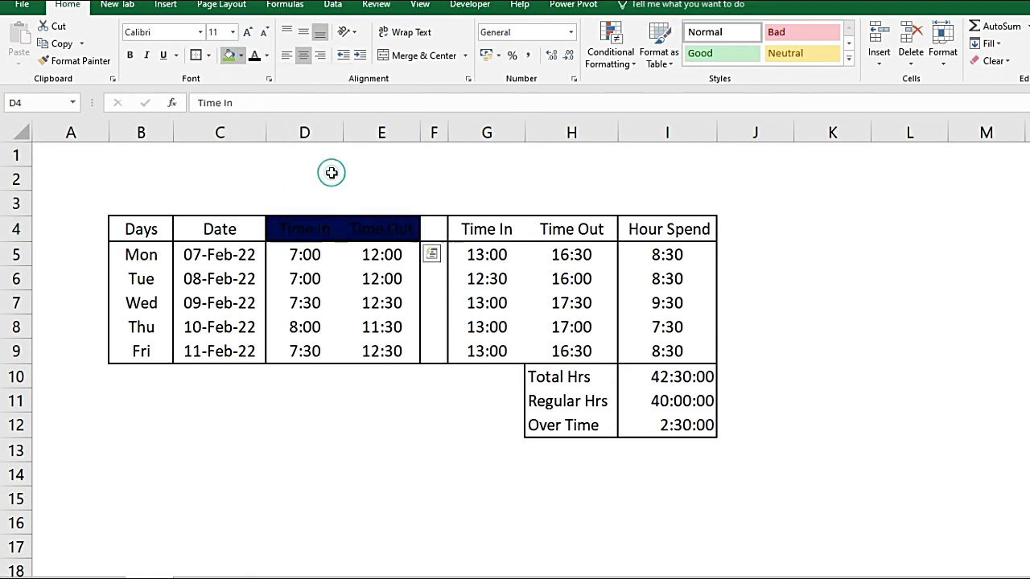
{"action": "left_click", "coordinate": [267, 55]}
Make D4:E4 text white, and give G4:H4 a navy fill with white text.
{"action": "left_click", "coordinate": [254, 109]}
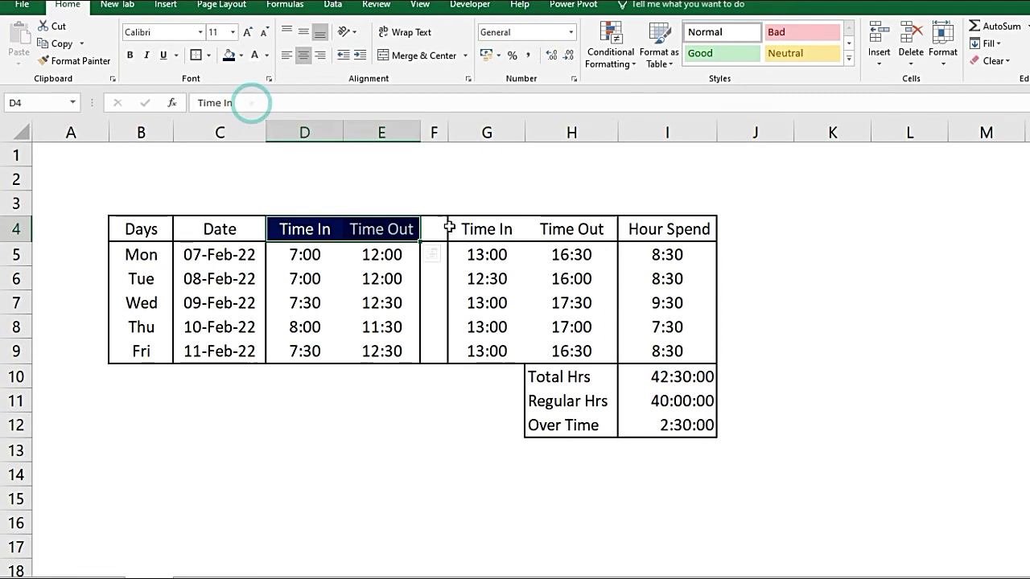
{"action": "left_click_drag", "start_coordinate": [483, 229], "coordinate": [571, 230]}
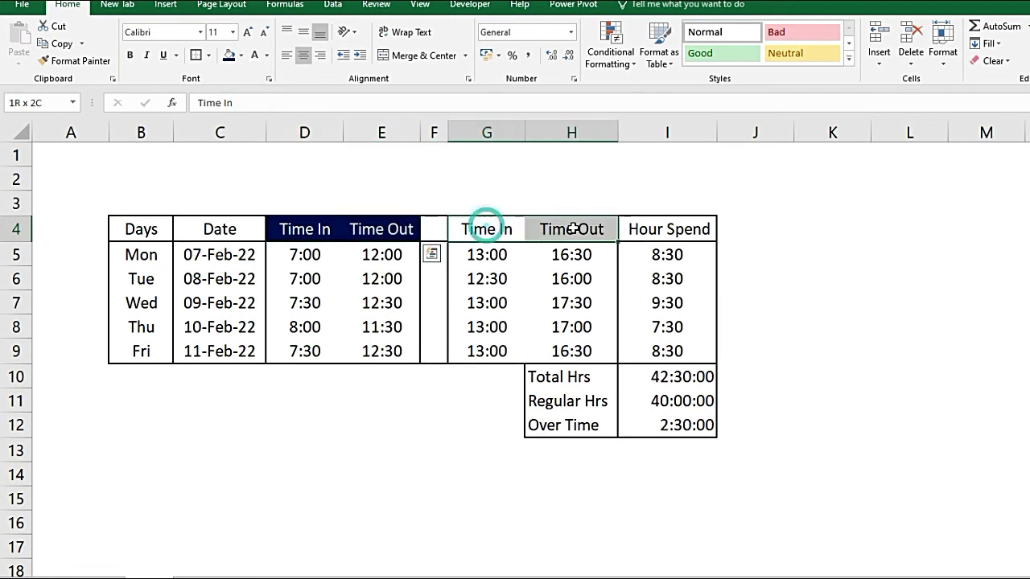
{"action": "left_click", "coordinate": [229, 54]}
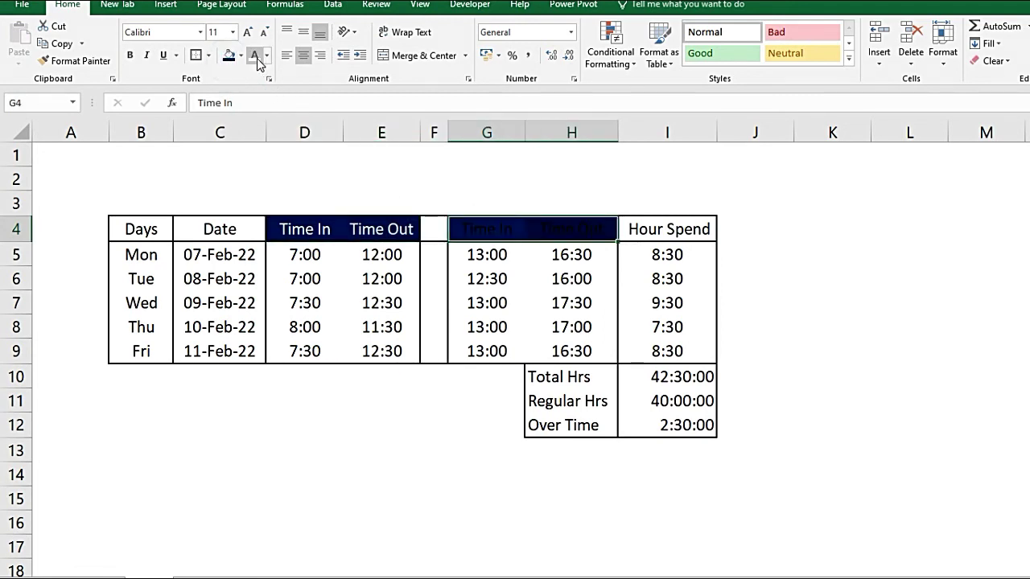
{"action": "left_click", "coordinate": [253, 56]}
Fill the Days and Date headers light green, and the daily hours and totals yellow.
{"action": "left_click_drag", "start_coordinate": [148, 229], "coordinate": [205, 229]}
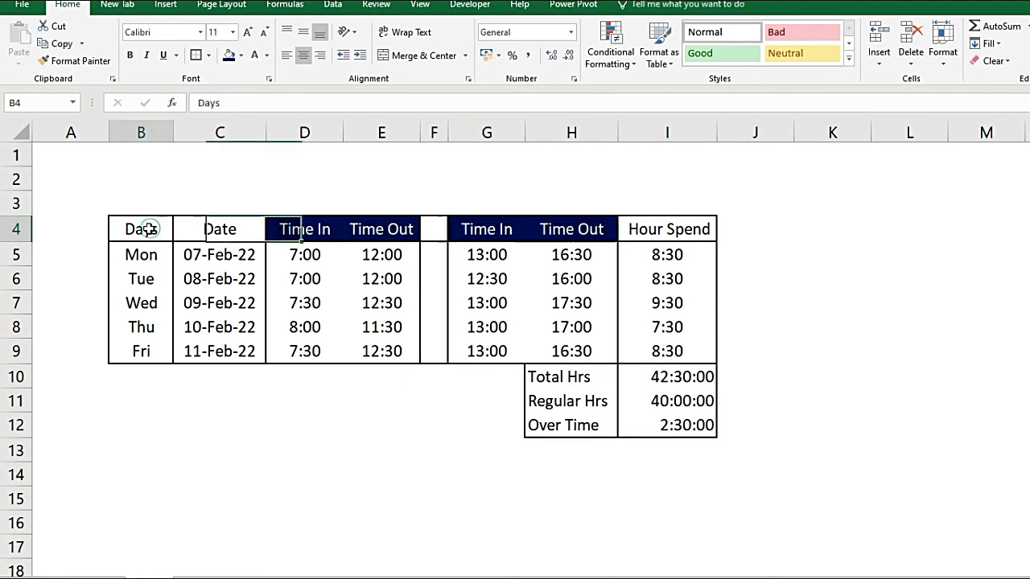
{"action": "left_click", "coordinate": [241, 55]}
{"action": "left_click", "coordinate": [283, 171]}
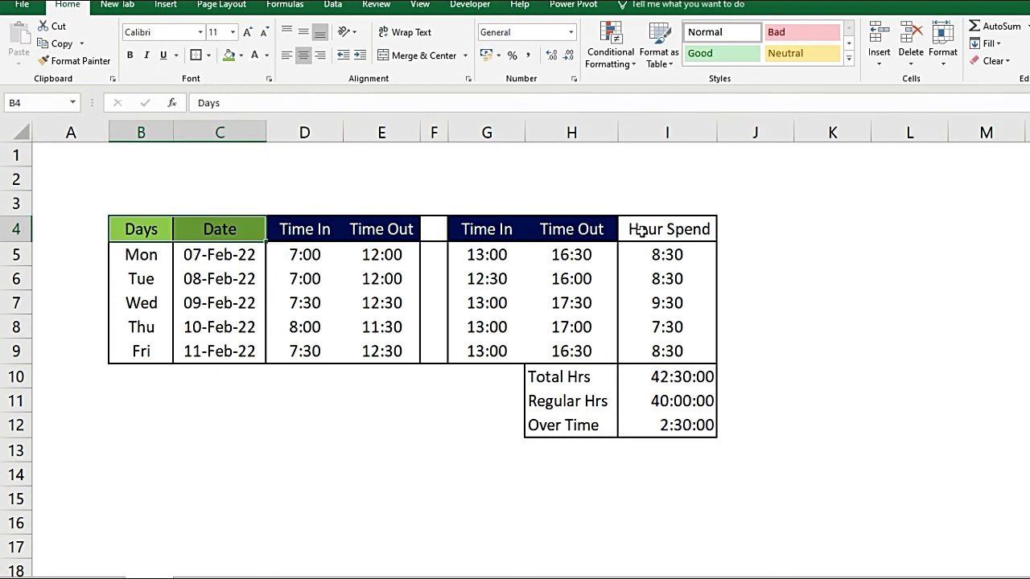
{"action": "left_click_drag", "start_coordinate": [641, 252], "coordinate": [640, 345]}
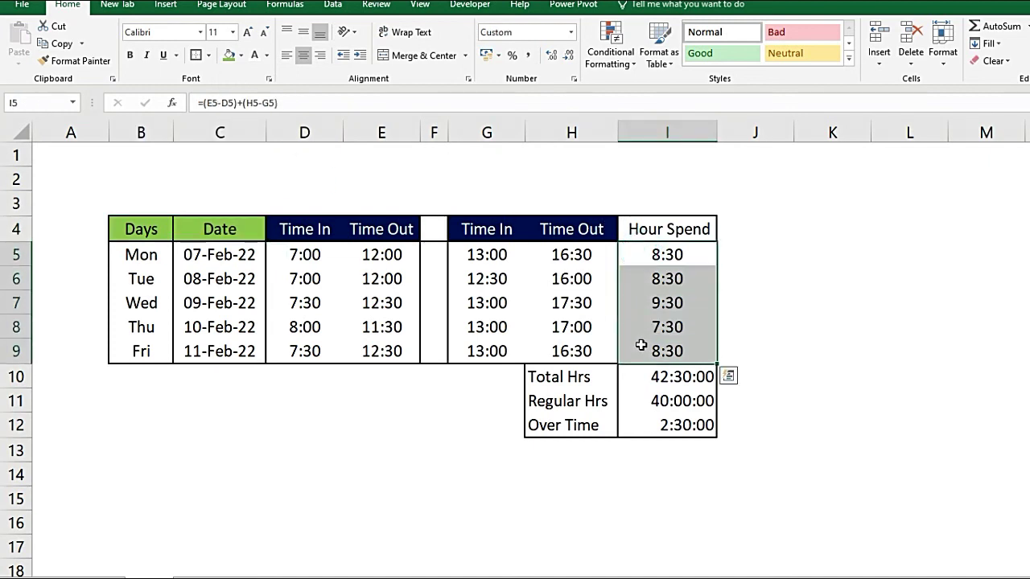
{"action": "left_click", "coordinate": [241, 55]}
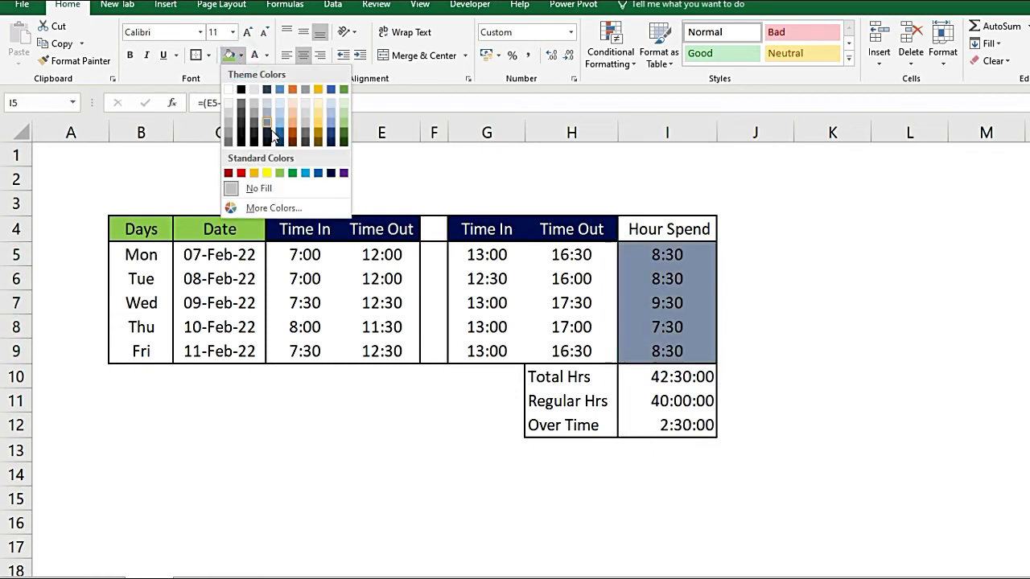
{"action": "left_click", "coordinate": [266, 173]}
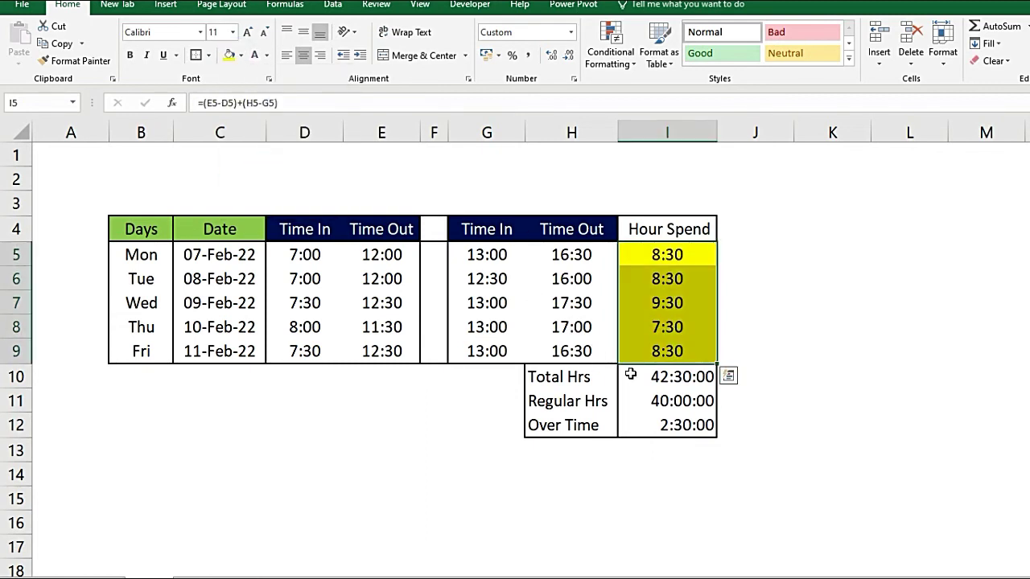
{"action": "left_click_drag", "start_coordinate": [630, 374], "coordinate": [630, 424]}
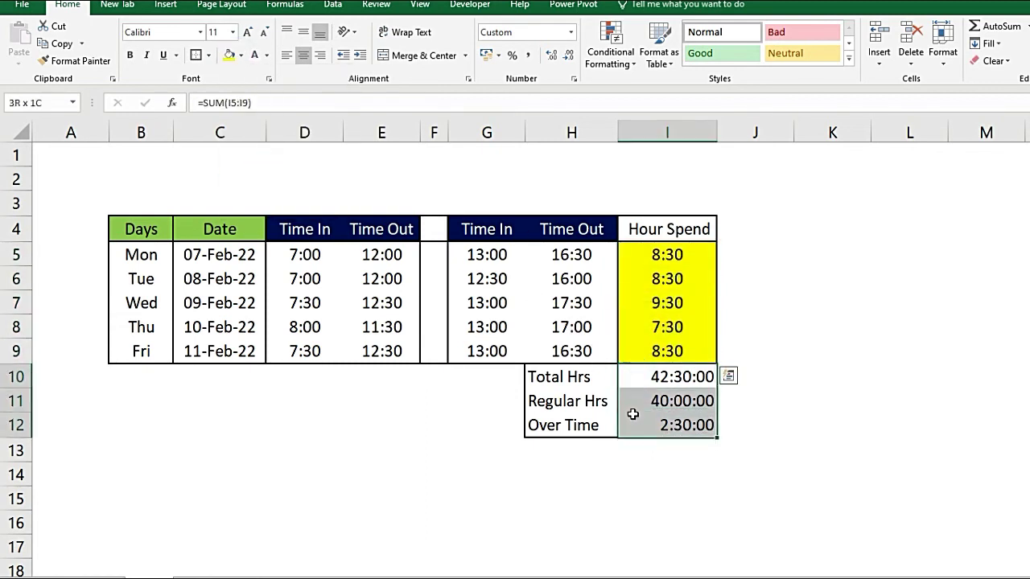
{"action": "left_click", "coordinate": [230, 55]}
{"action": "left_click", "coordinate": [824, 302]}
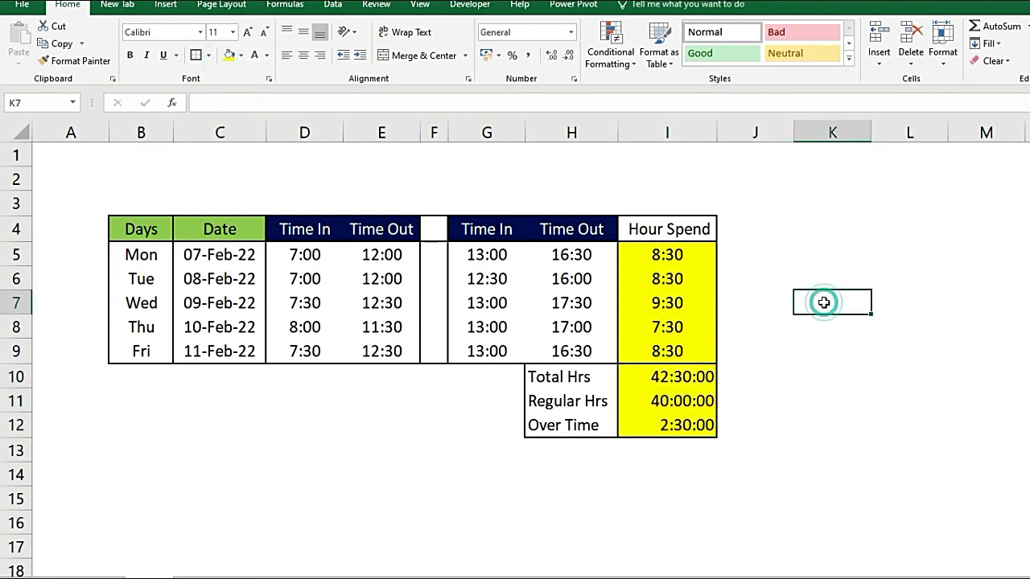
Fill the Total Hrs to Over Time labels and the Hour Spend header green.
{"action": "left_click_drag", "start_coordinate": [593, 375], "coordinate": [588, 424]}
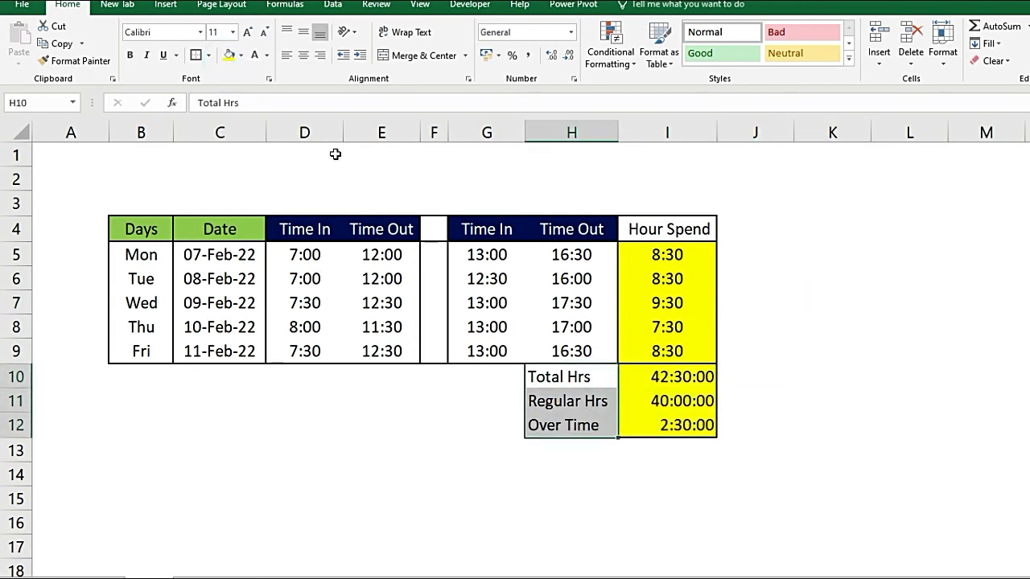
{"action": "left_click", "coordinate": [241, 55]}
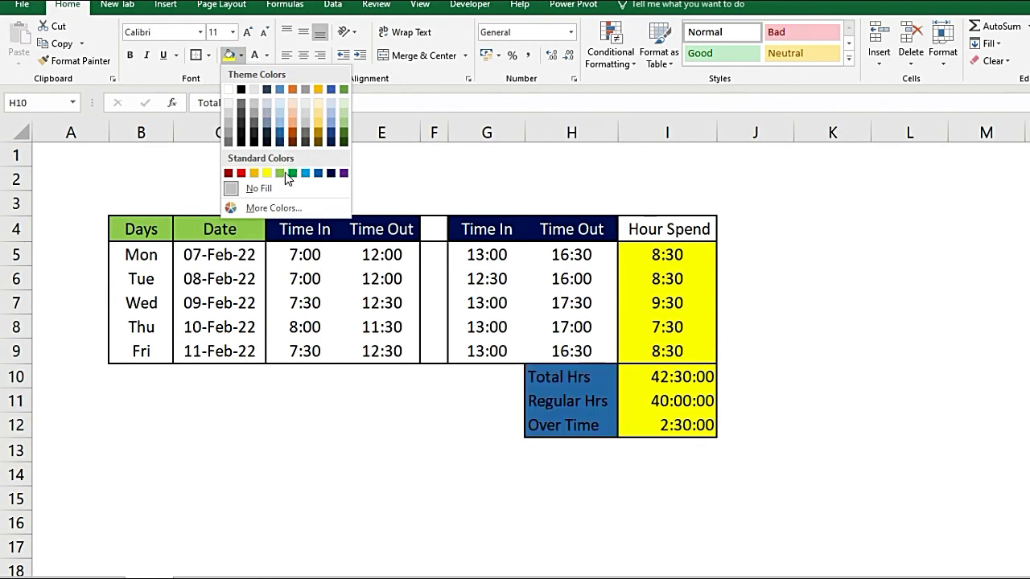
{"action": "left_click", "coordinate": [279, 173]}
{"action": "left_click", "coordinate": [914, 352]}
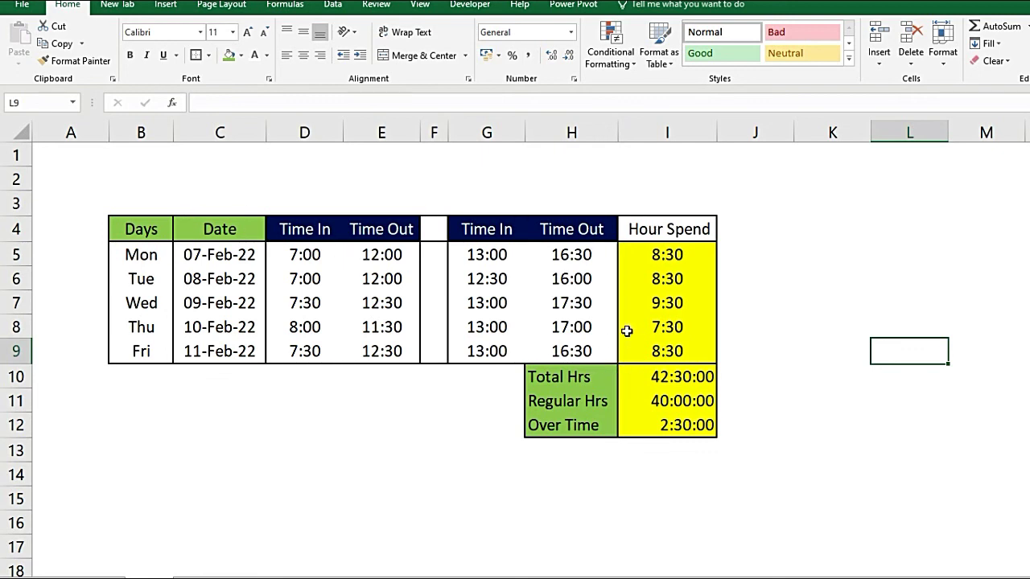
{"action": "left_click", "coordinate": [663, 223]}
{"action": "left_click", "coordinate": [224, 50]}
{"action": "left_click", "coordinate": [889, 318]}
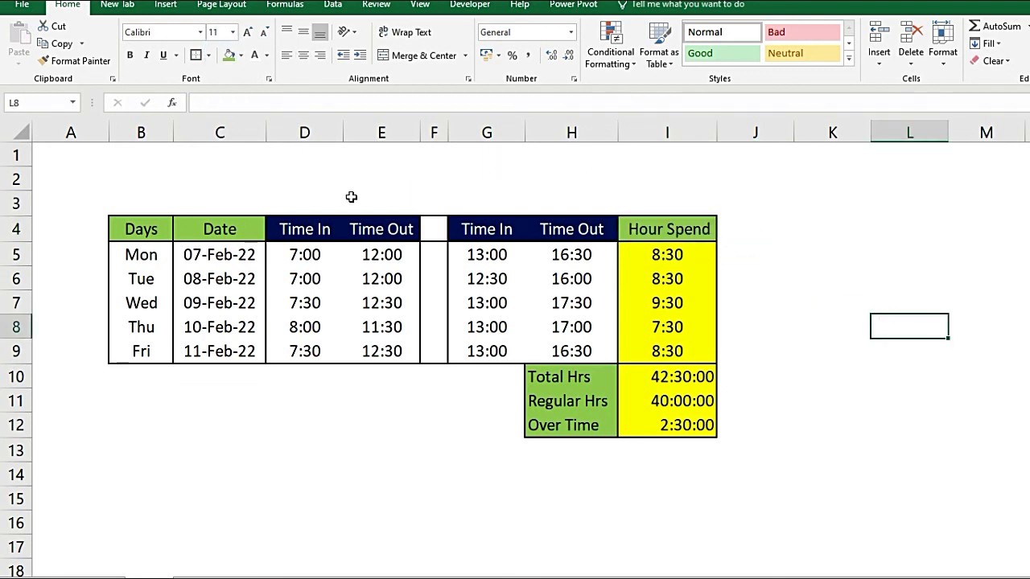
{"action": "left_click", "coordinate": [144, 200]}
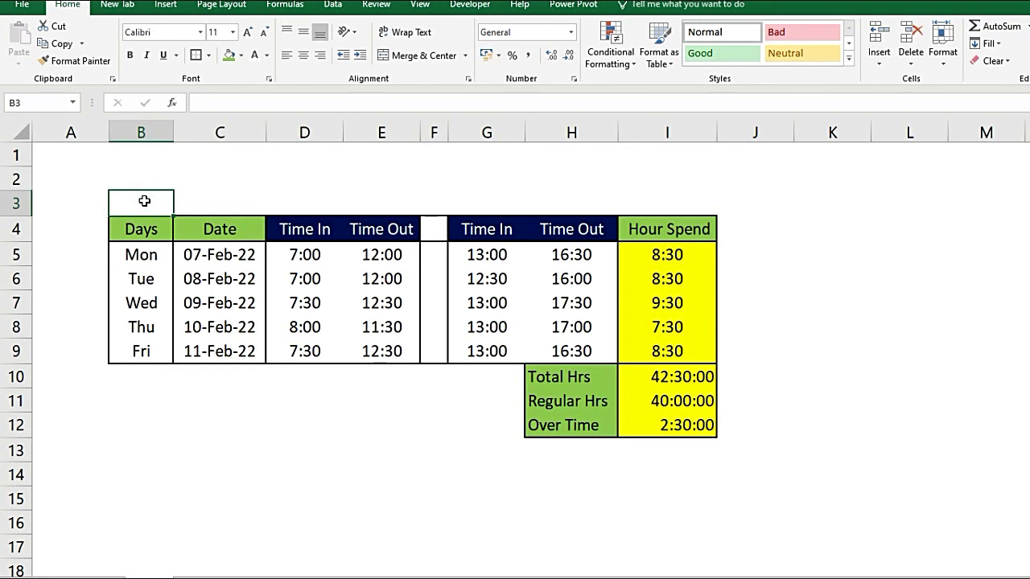
Enter 'Fully Automatic TIME TABLE of Employees' in B3 and apply Center Across Selection over B3:I3.
{"action": "type", "text": "Fully Automatic TIME TABLE  of Employees"}
{"action": "left_click_drag", "start_coordinate": [144, 200], "coordinate": [638, 199]}
{"action": "key", "text": "ctrl+1"}
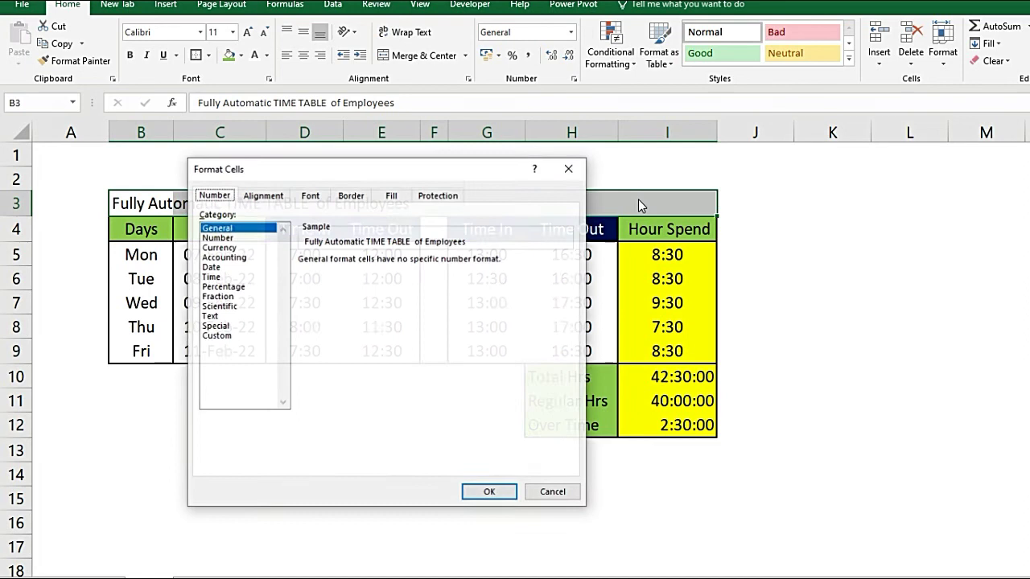
{"action": "left_click", "coordinate": [277, 197]}
{"action": "left_click", "coordinate": [311, 244]}
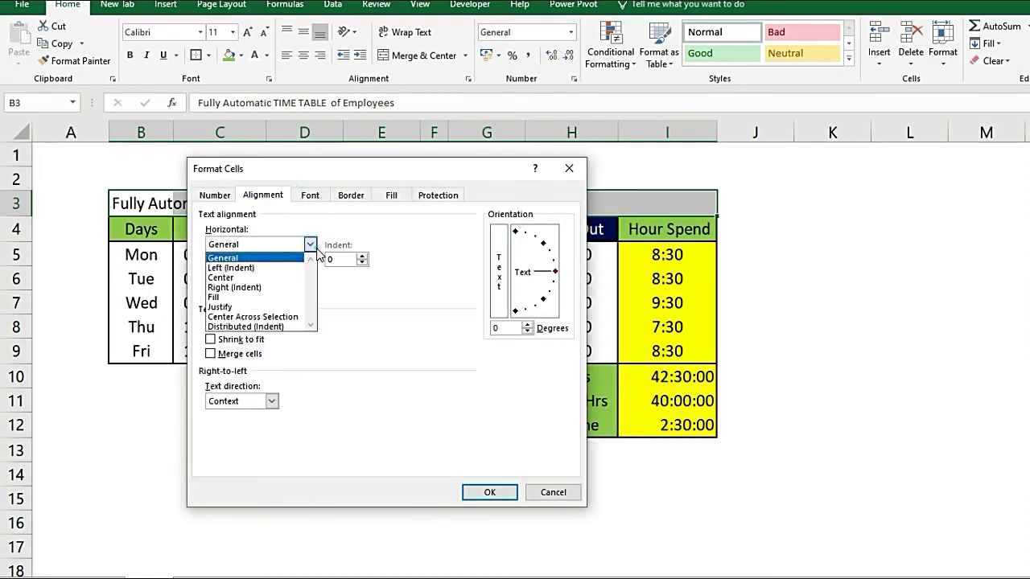
{"action": "left_click", "coordinate": [286, 316]}
{"action": "left_click", "coordinate": [489, 493]}
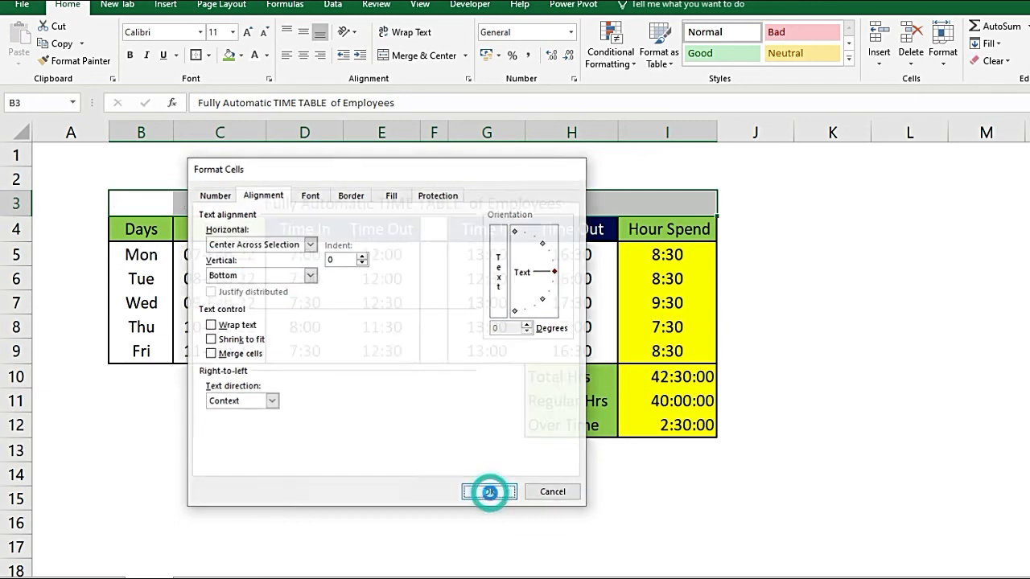
{"action": "left_click", "coordinate": [240, 55]}
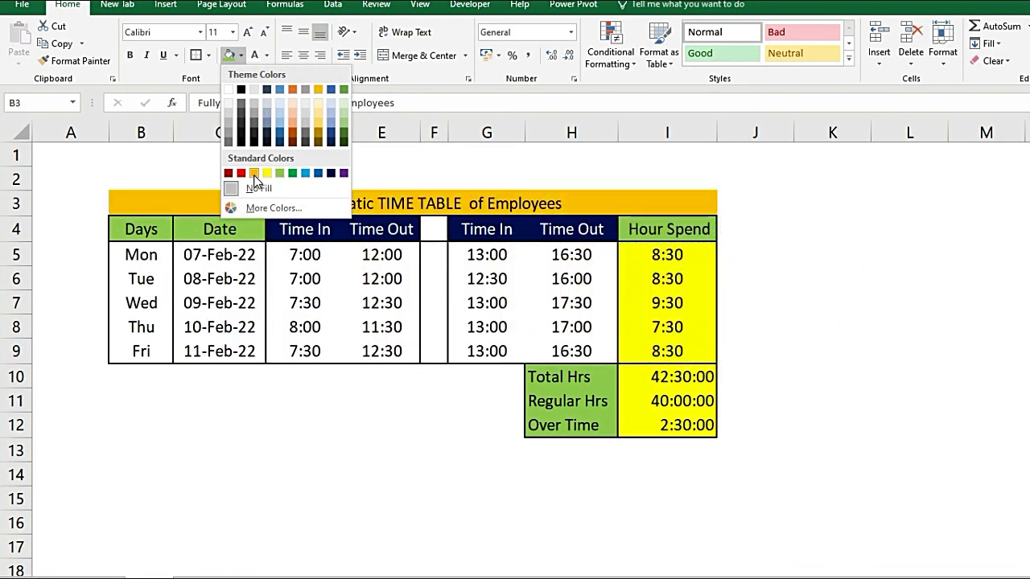
Fill the title row yellow and insert a blank row 4 above the table.
{"action": "left_click", "coordinate": [268, 177]}
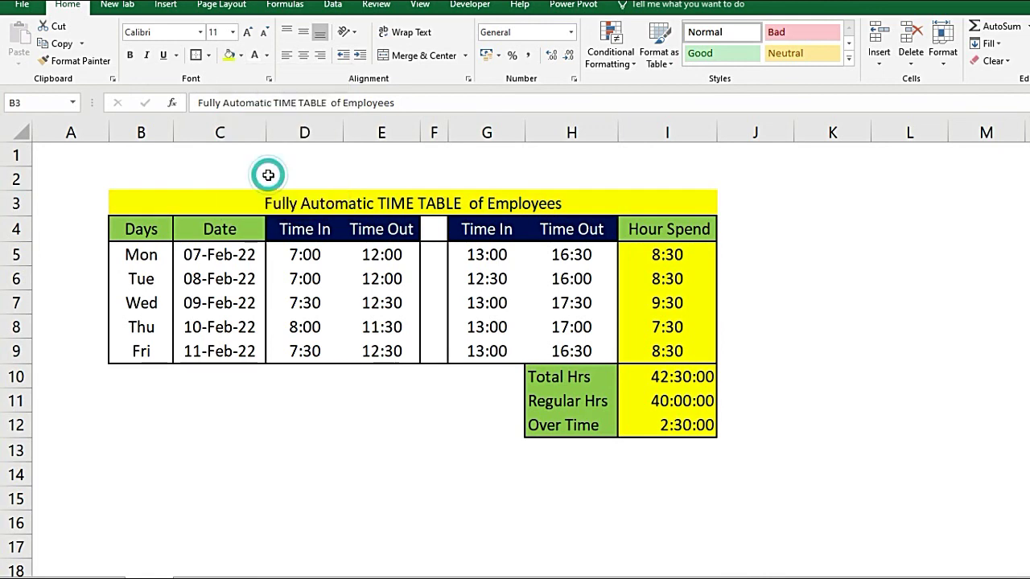
{"action": "left_click", "coordinate": [15, 230]}
{"action": "right_click", "coordinate": [15, 229]}
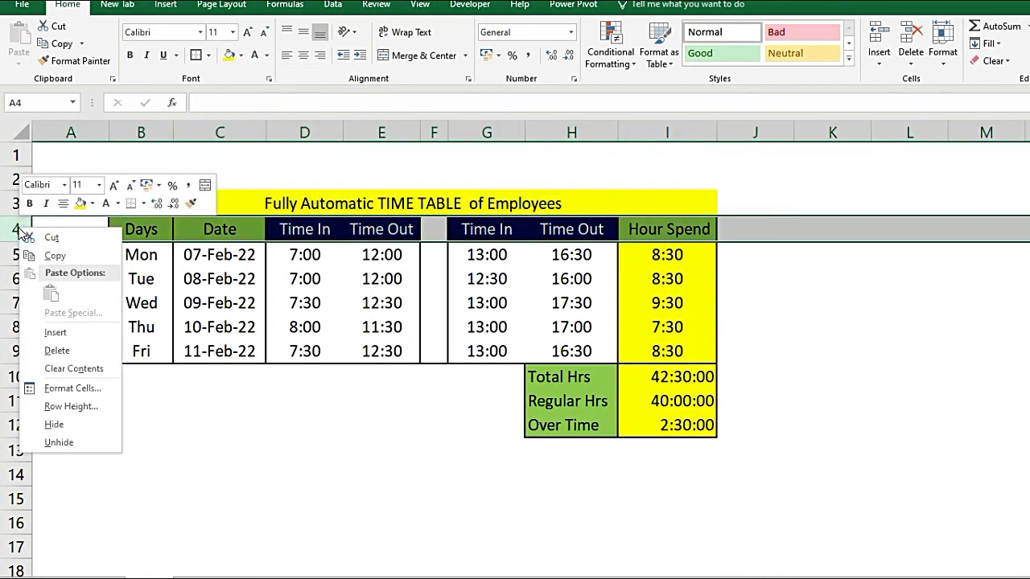
{"action": "left_click", "coordinate": [53, 333]}
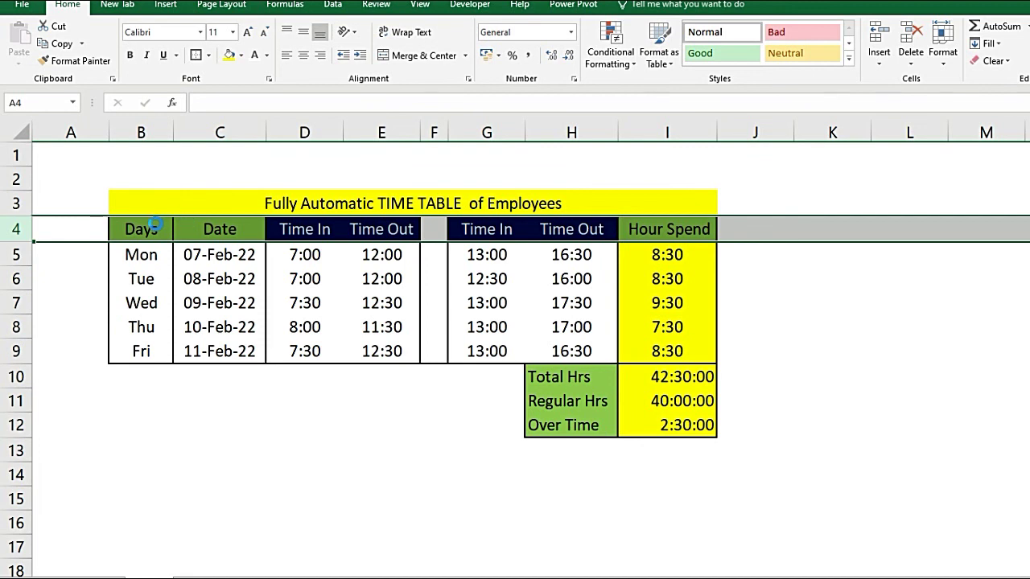
Set the new row 4 to No Fill and shrink it to a thin spacer.
{"action": "left_click", "coordinate": [242, 55]}
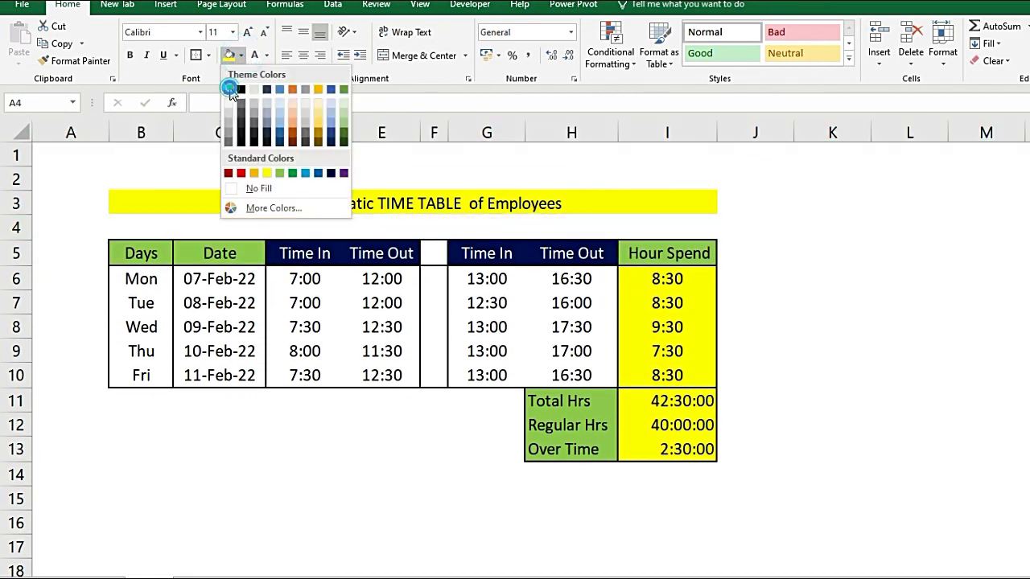
{"action": "left_click", "coordinate": [233, 186]}
{"action": "left_click", "coordinate": [948, 328]}
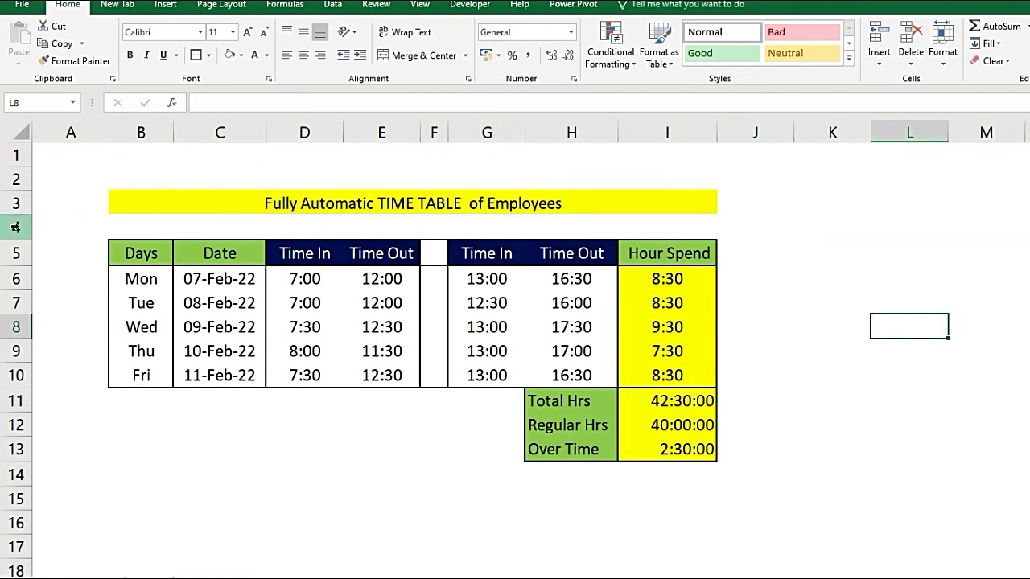
{"action": "left_click_drag", "start_coordinate": [24, 241], "coordinate": [24, 228]}
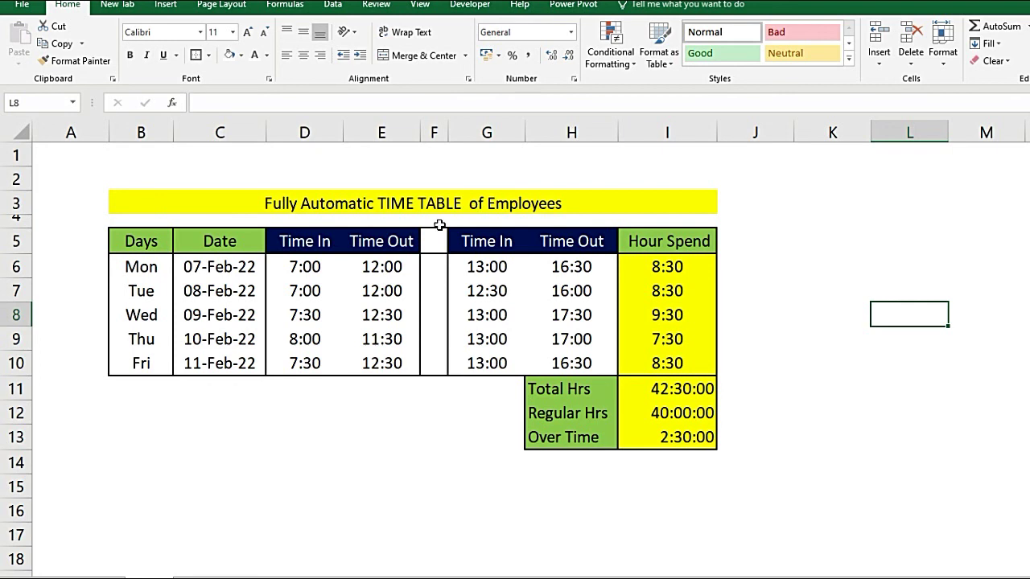
{"action": "left_click_drag", "start_coordinate": [134, 200], "coordinate": [628, 193]}
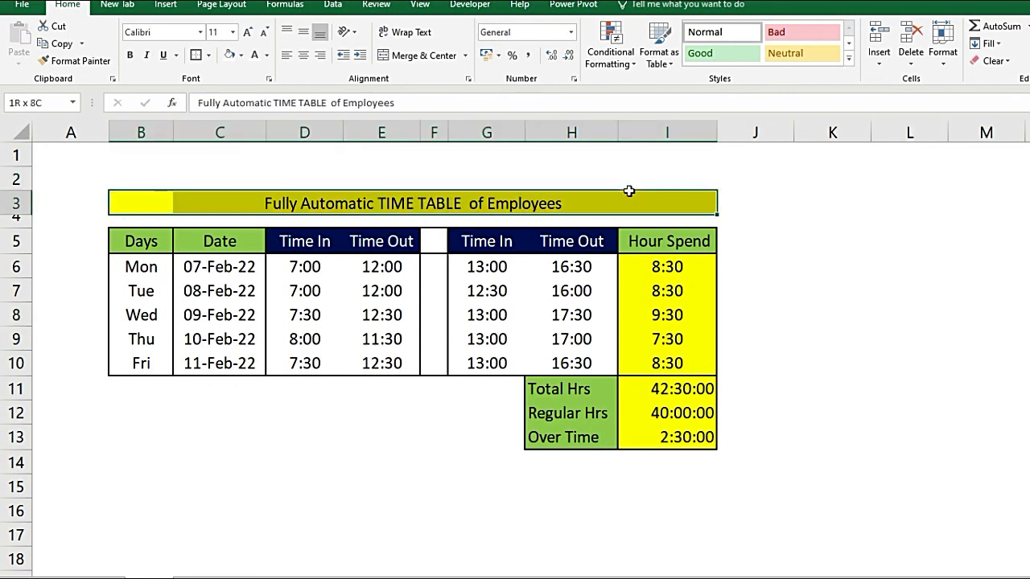
Bold the title and slightly narrow columns I, C and B.
{"action": "left_click", "coordinate": [132, 56]}
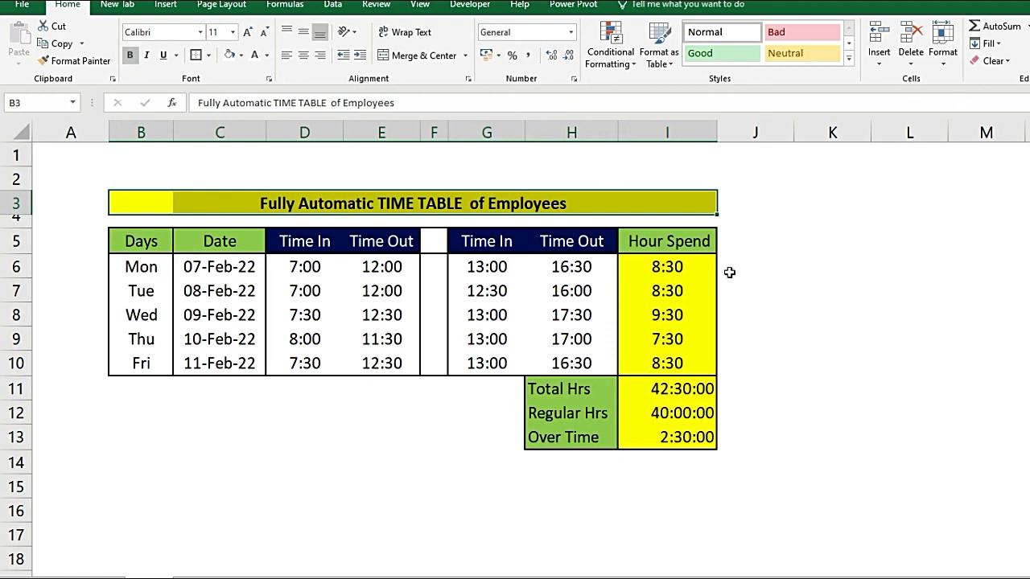
{"action": "left_click_drag", "start_coordinate": [717, 133], "coordinate": [713, 131]}
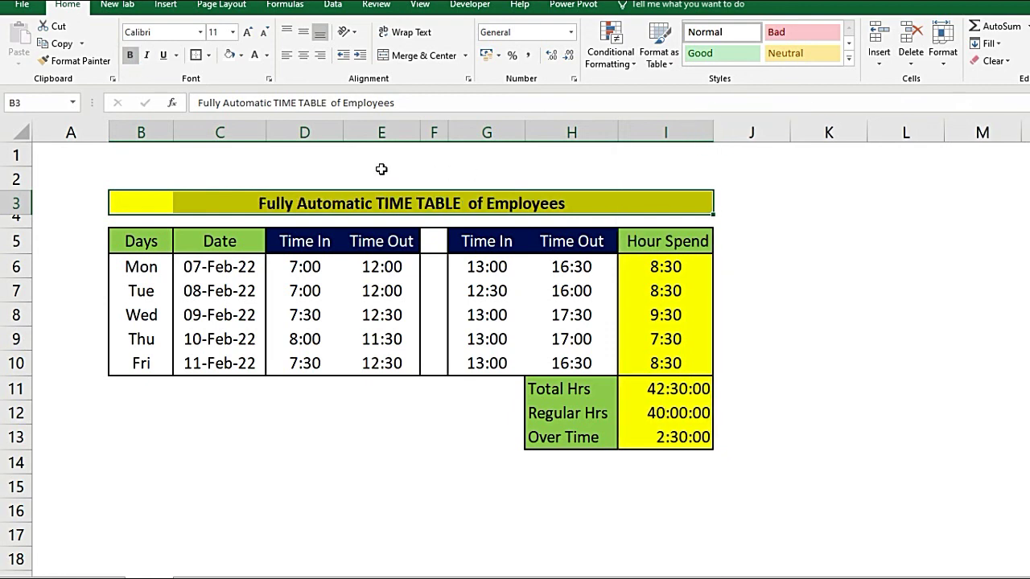
{"action": "left_click_drag", "start_coordinate": [266, 133], "coordinate": [262, 132]}
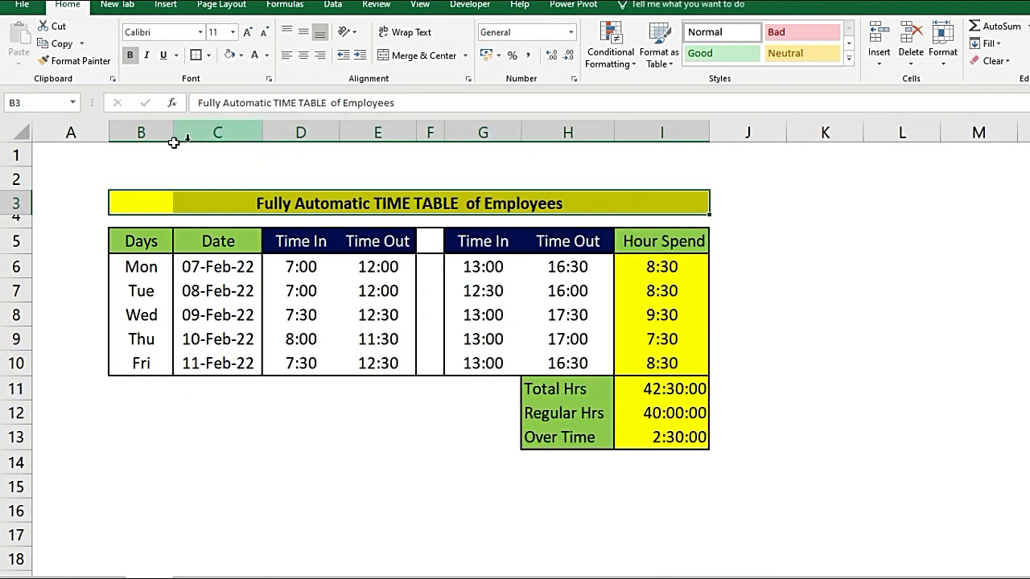
{"action": "left_click_drag", "start_coordinate": [173, 123], "coordinate": [171, 123]}
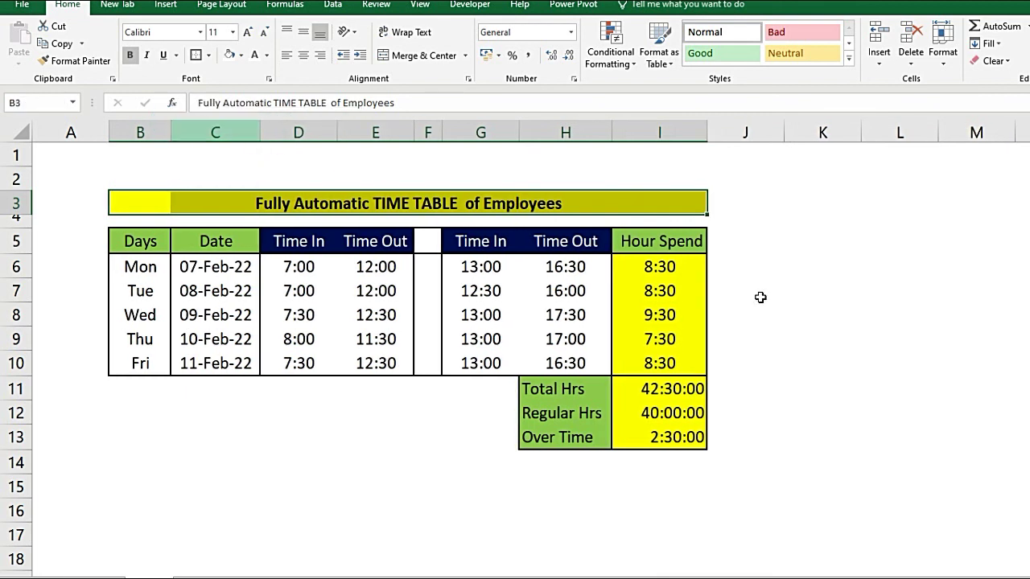
{"action": "left_click", "coordinate": [923, 433]}
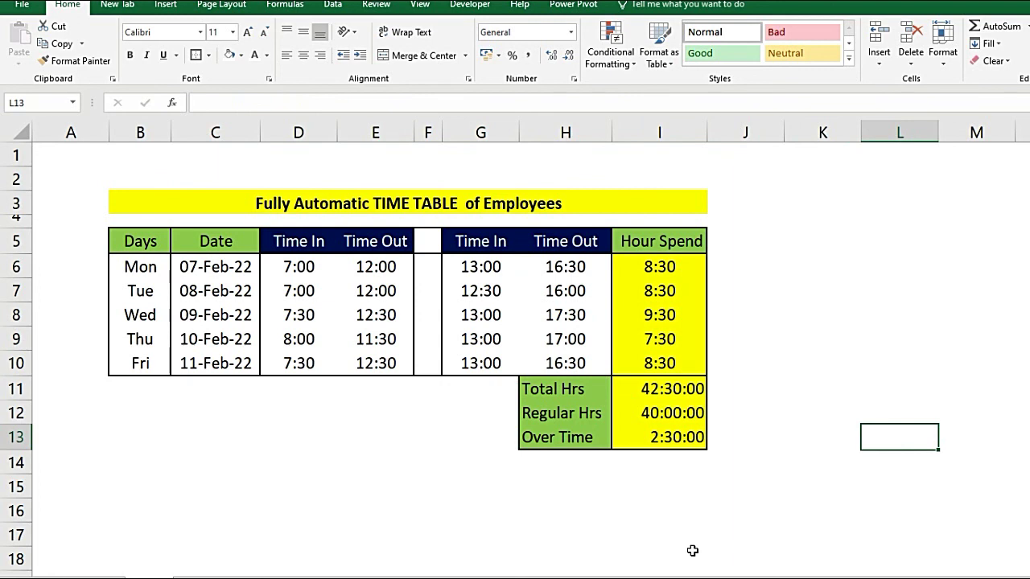
Apply All Borders to B3:I3 and drag spacer row 4 down to zero height.
{"action": "left_click_drag", "start_coordinate": [115, 200], "coordinate": [660, 197]}
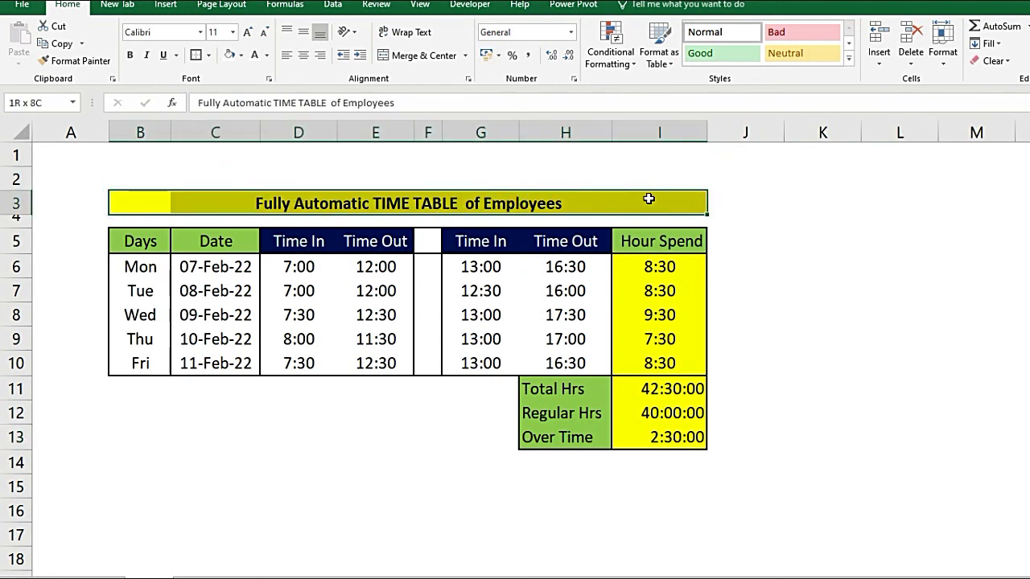
{"action": "left_click", "coordinate": [197, 55]}
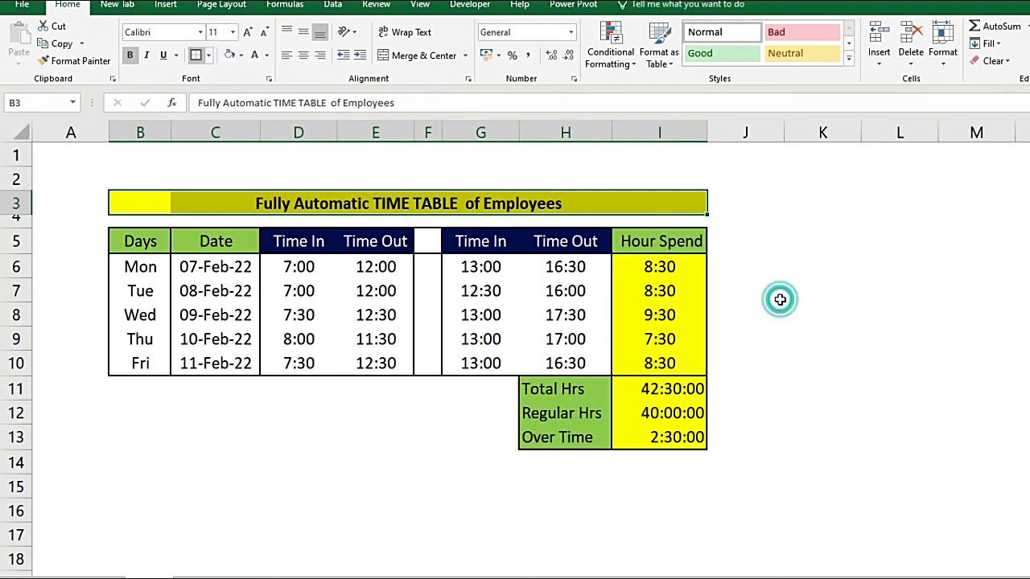
{"action": "left_click", "coordinate": [780, 300]}
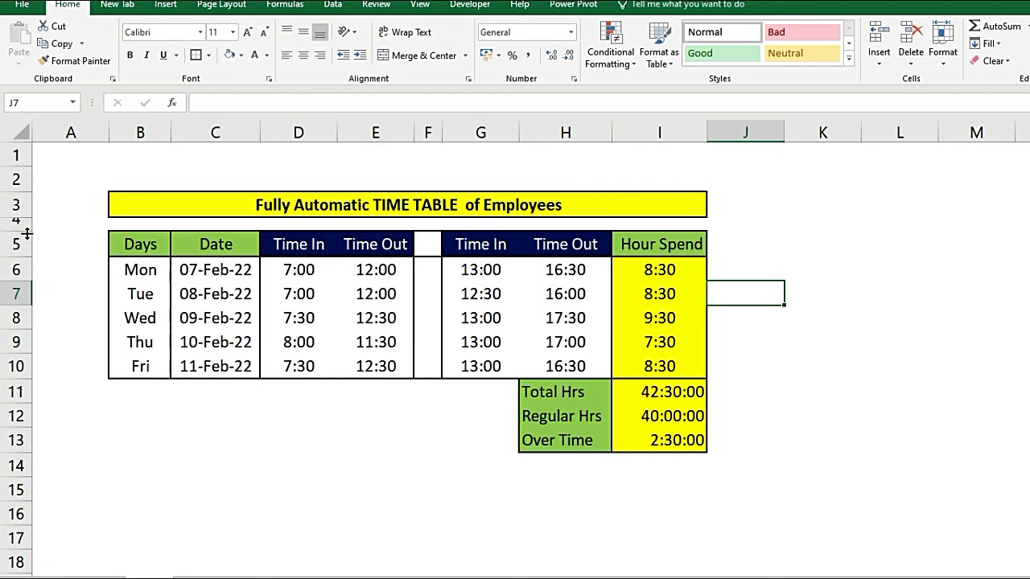
{"action": "left_click_drag", "start_coordinate": [26, 233], "coordinate": [24, 218]}
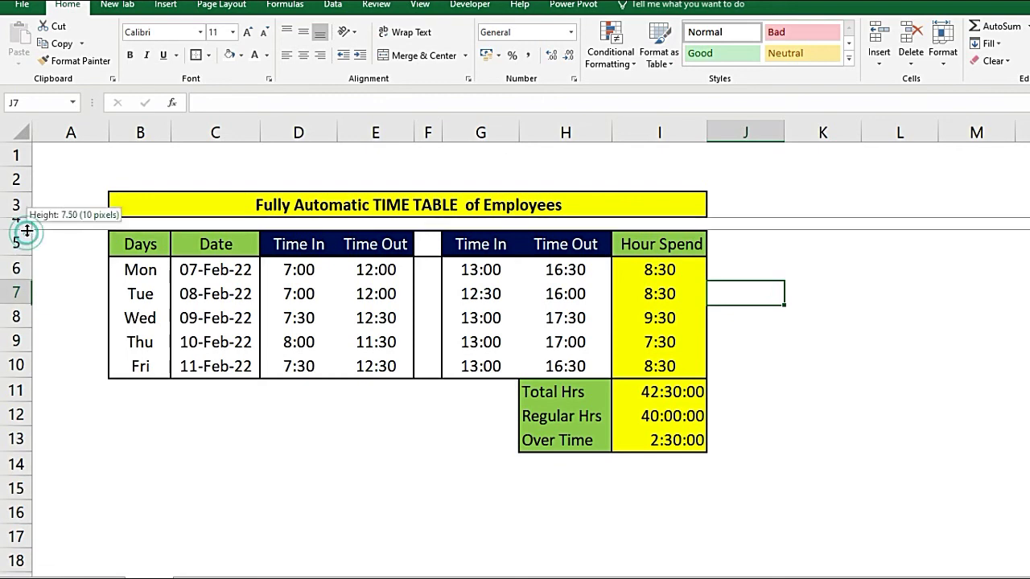
{"action": "left_click", "coordinate": [927, 343]}
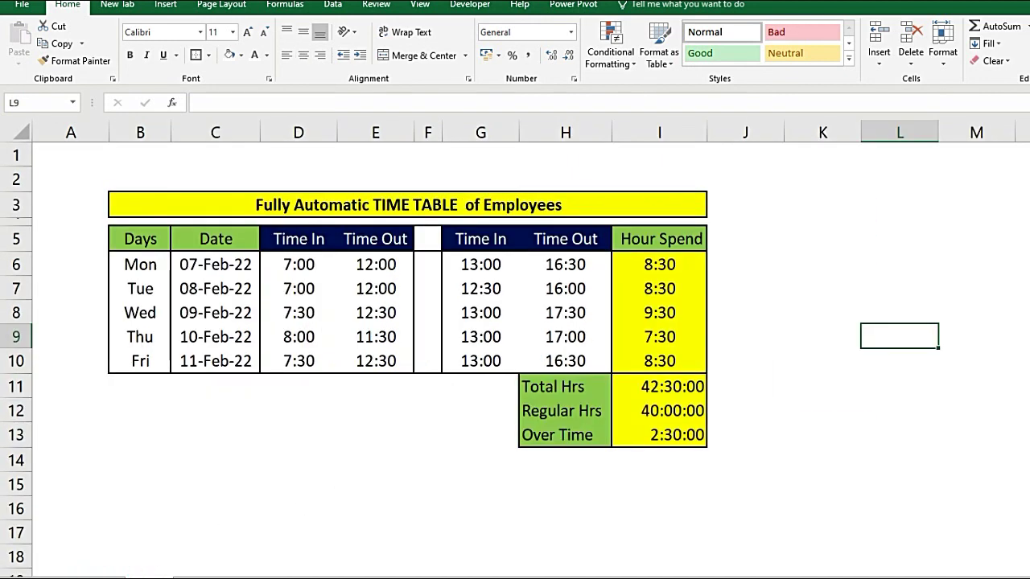
Apply Calibri Light to the headers in B5:I5 and the labels in H11:H13.
{"action": "left_click_drag", "start_coordinate": [140, 239], "coordinate": [626, 233]}
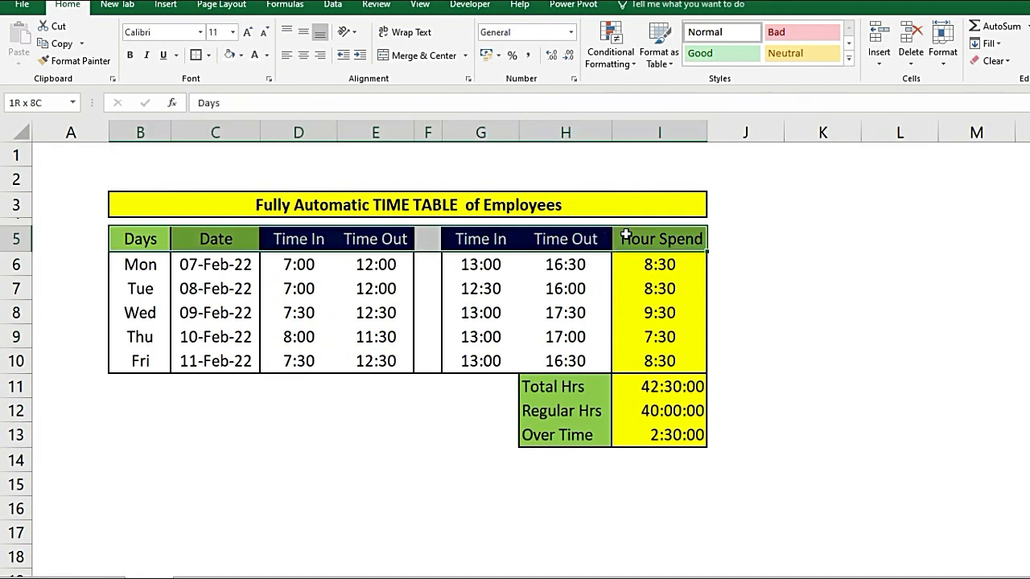
{"action": "left_click", "coordinate": [200, 32]}
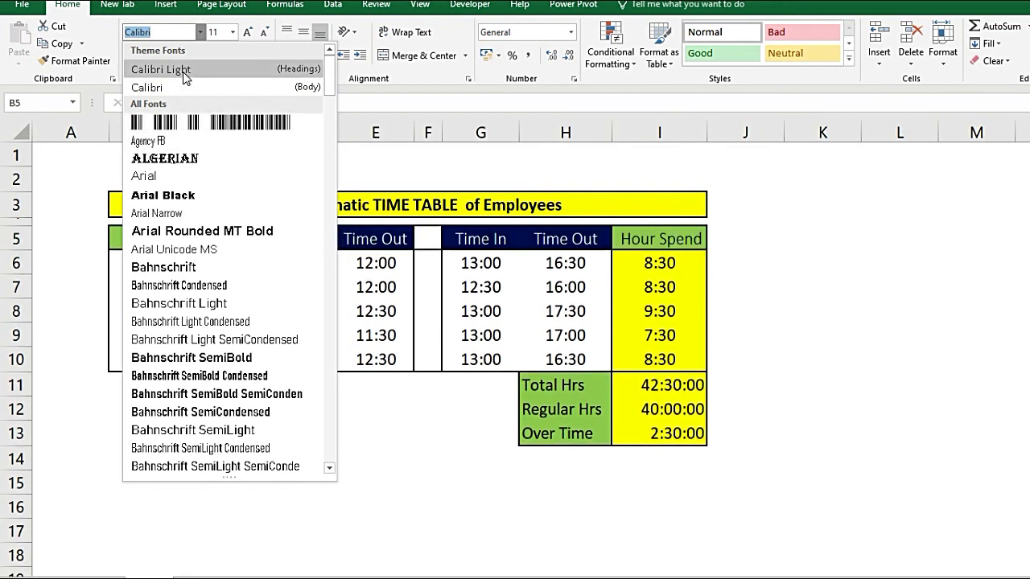
{"action": "left_click", "coordinate": [182, 72]}
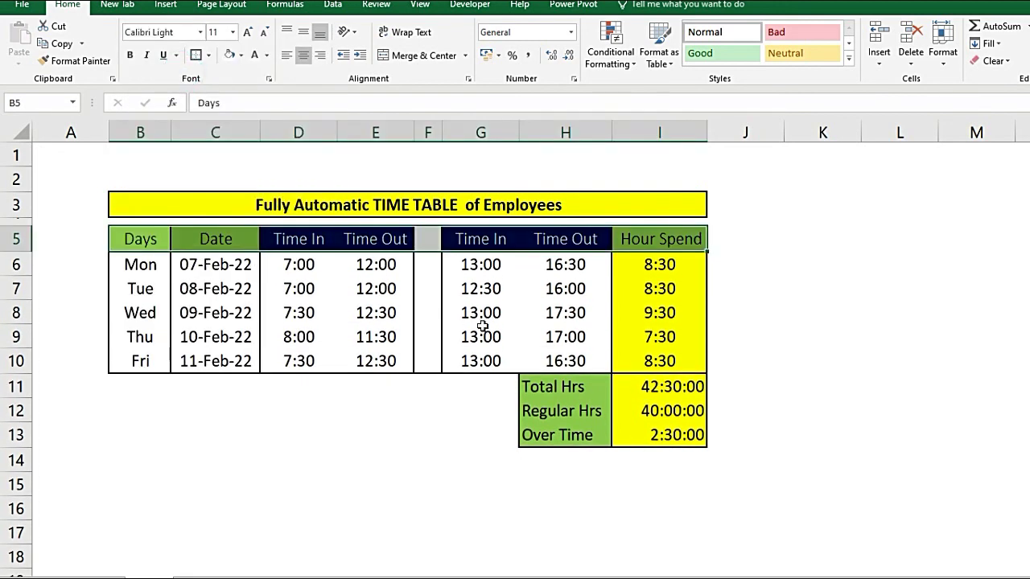
{"action": "left_click_drag", "start_coordinate": [563, 387], "coordinate": [561, 433]}
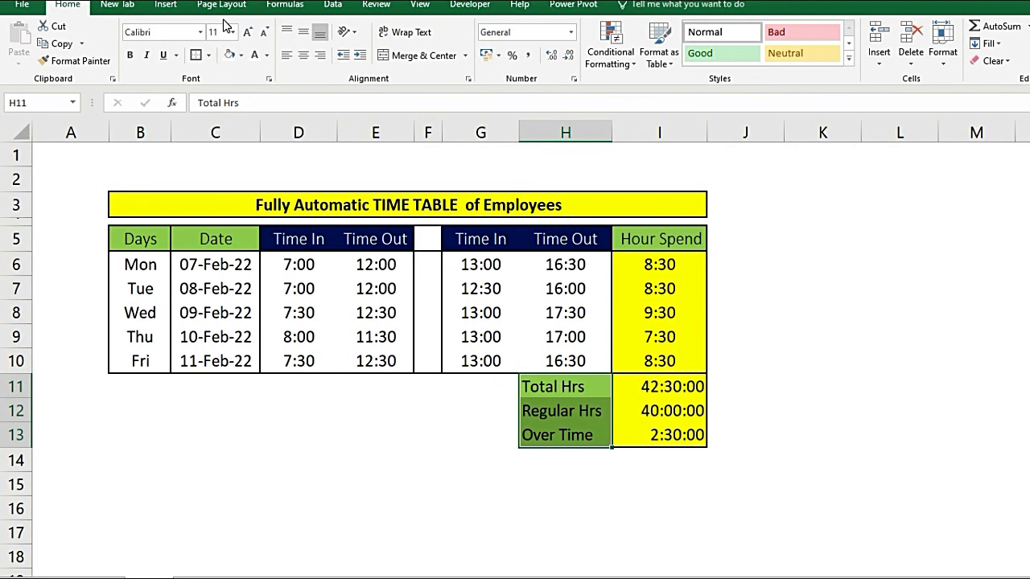
{"action": "left_click", "coordinate": [200, 32]}
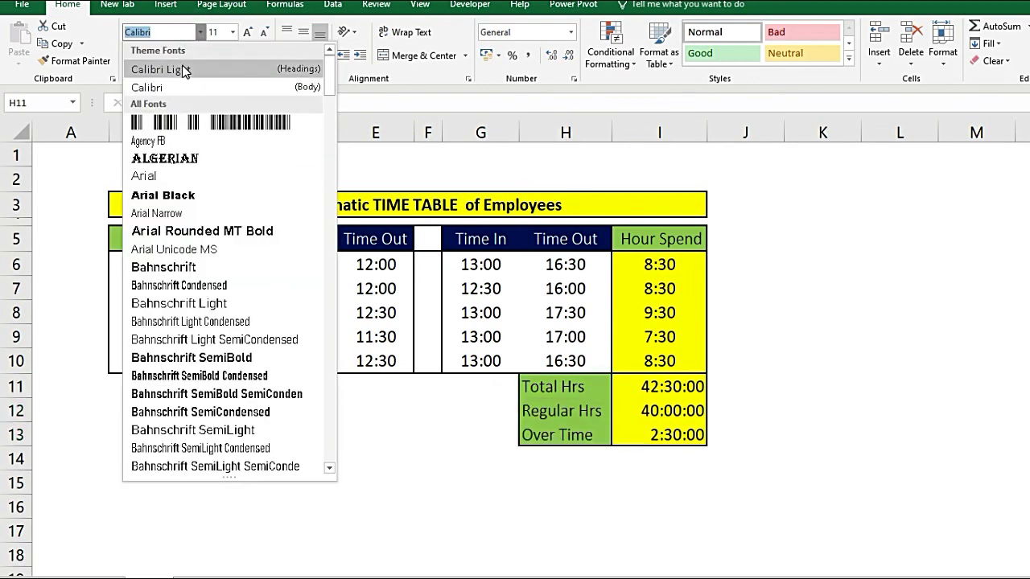
{"action": "left_click", "coordinate": [182, 69]}
{"action": "left_click", "coordinate": [898, 366]}
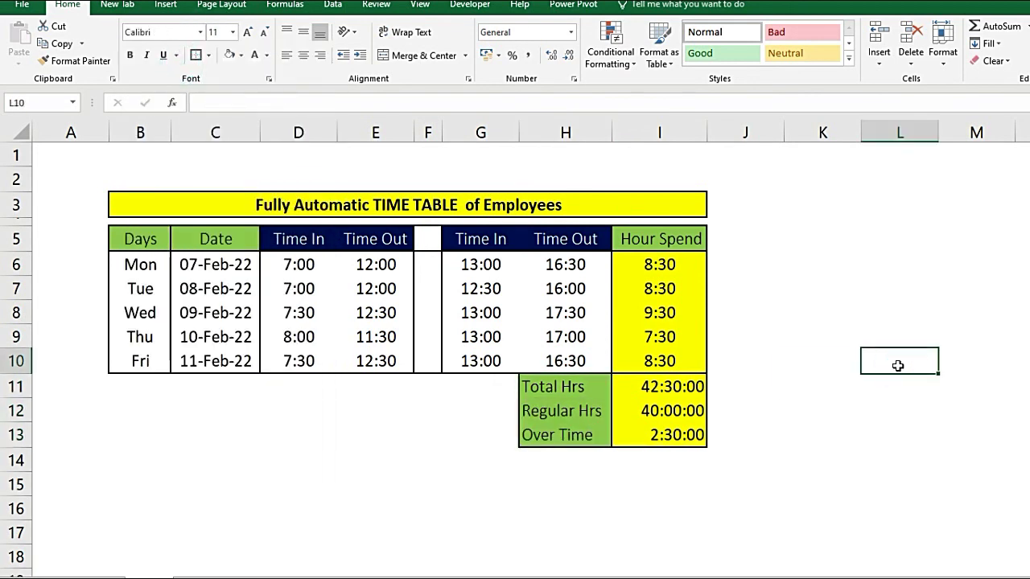